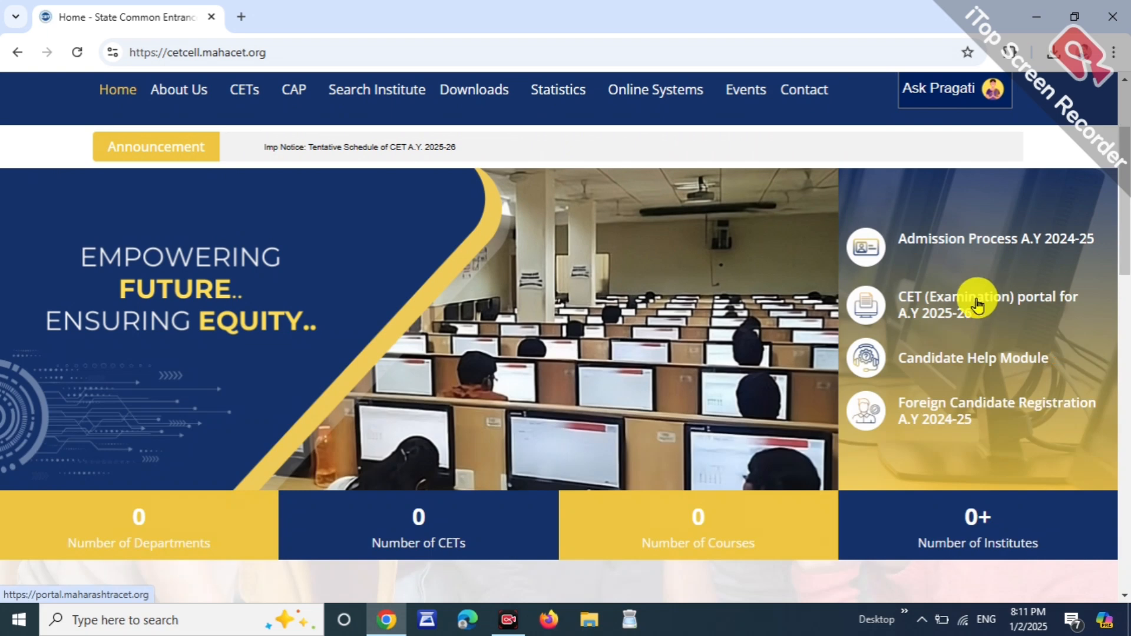
- Open the CET (Examination) portal for A.Y 2025-26 and start registering as a new user
{"action": "left_click", "coordinate": [964, 304]}
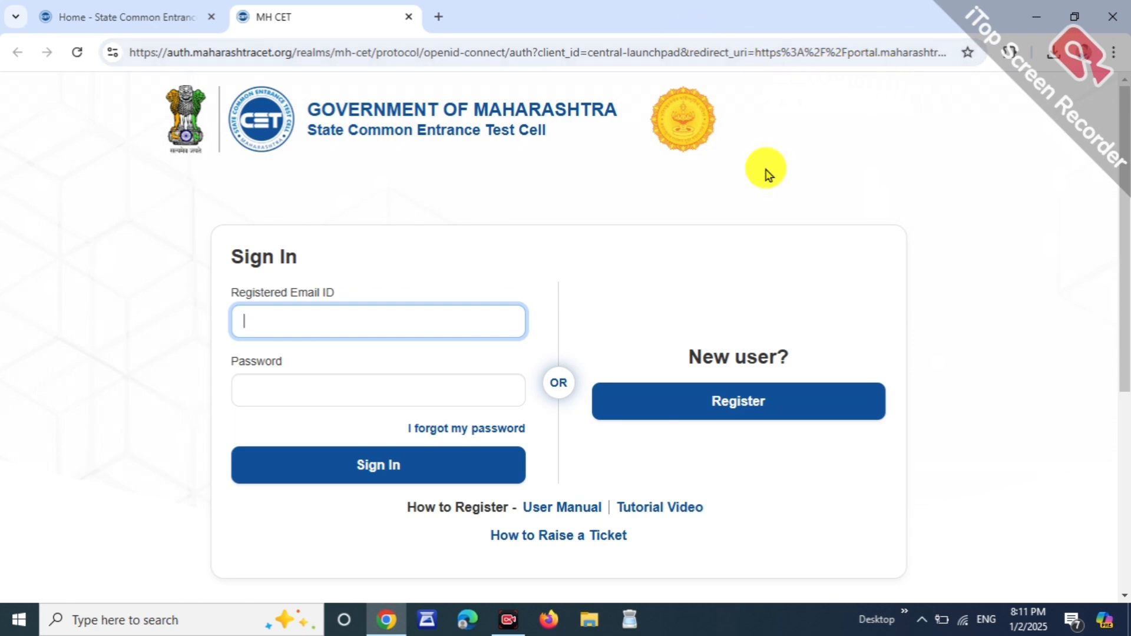
{"action": "left_click", "coordinate": [708, 406]}
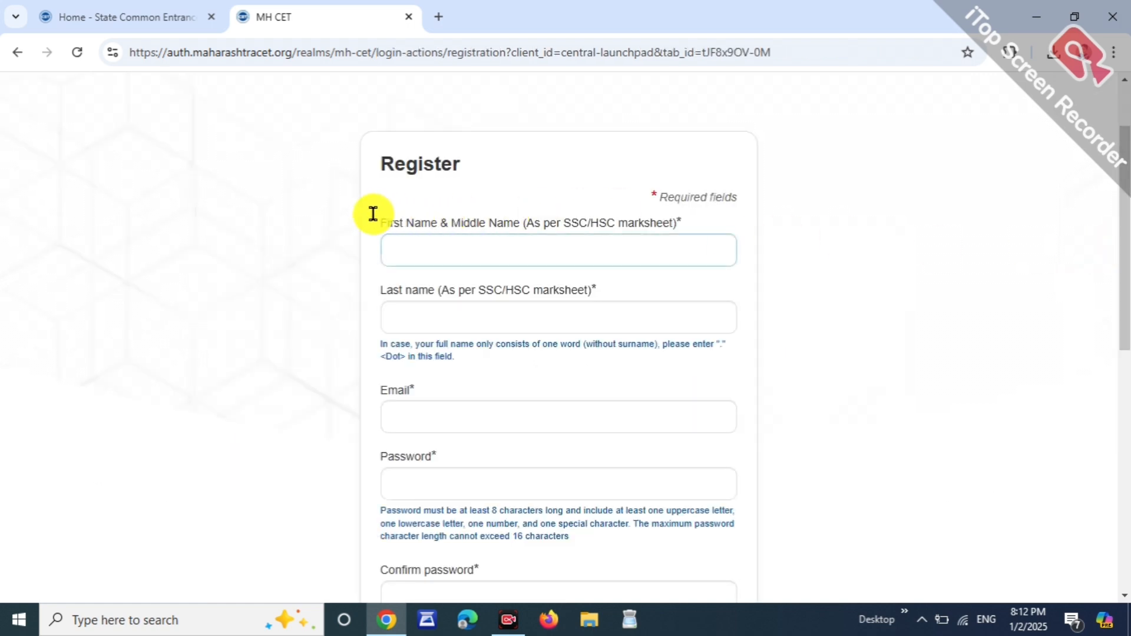
- Examine the registration form's required fields: first, middle and last name, email, password, password confirmation and date of birth
{"action": "left_click_drag", "start_coordinate": [385, 230], "coordinate": [434, 225]}
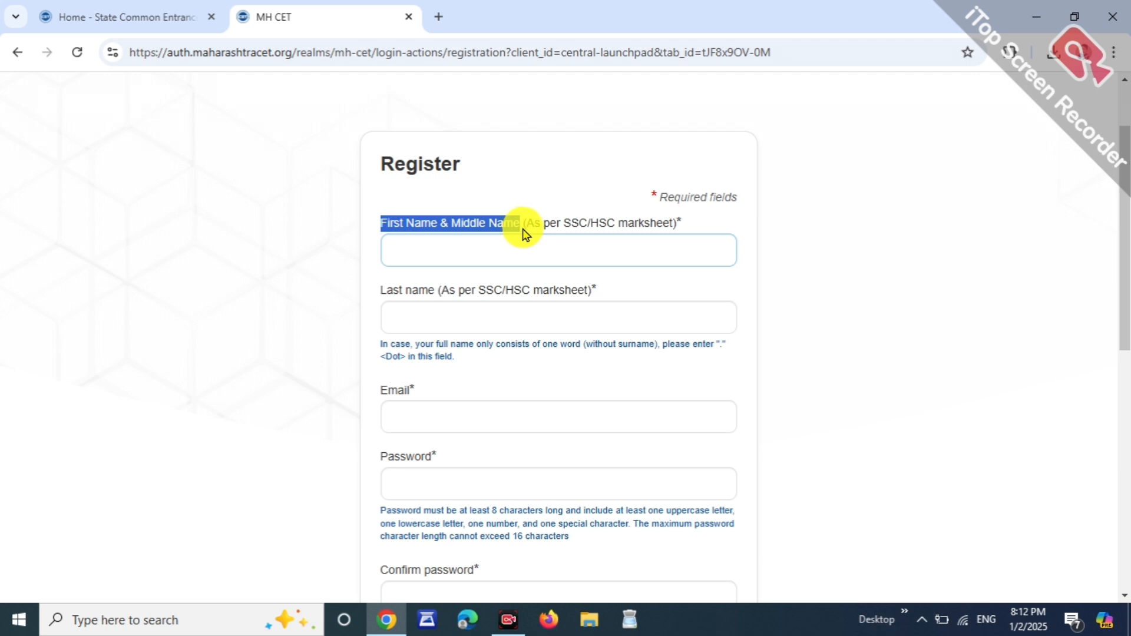
{"action": "left_click_drag", "start_coordinate": [572, 227], "coordinate": [606, 229]}
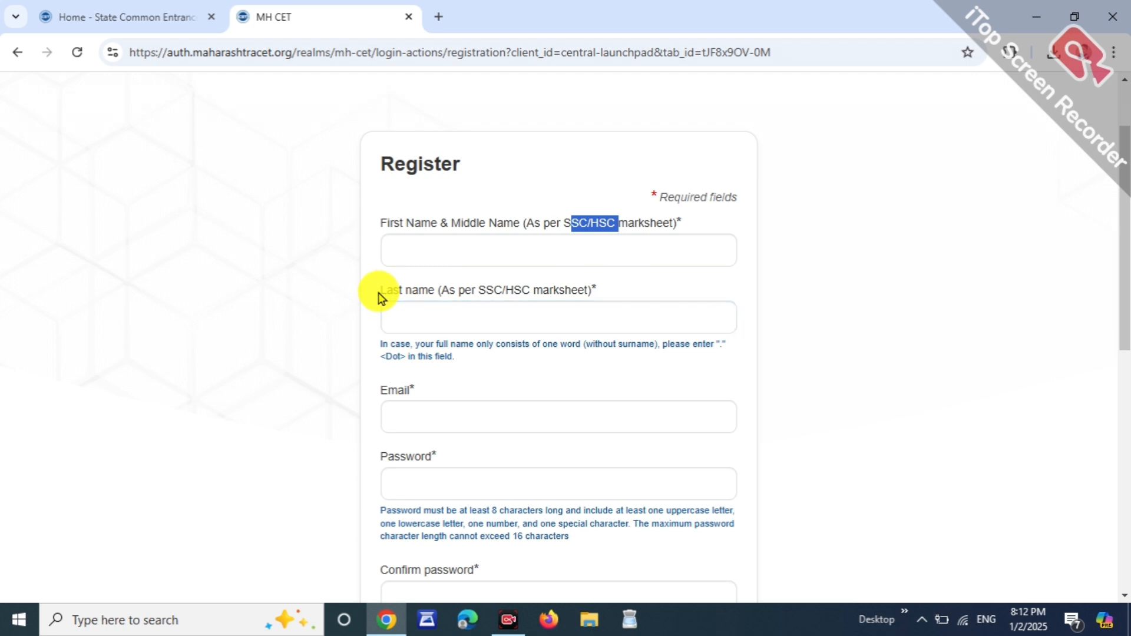
{"action": "left_click_drag", "start_coordinate": [379, 292], "coordinate": [407, 291]}
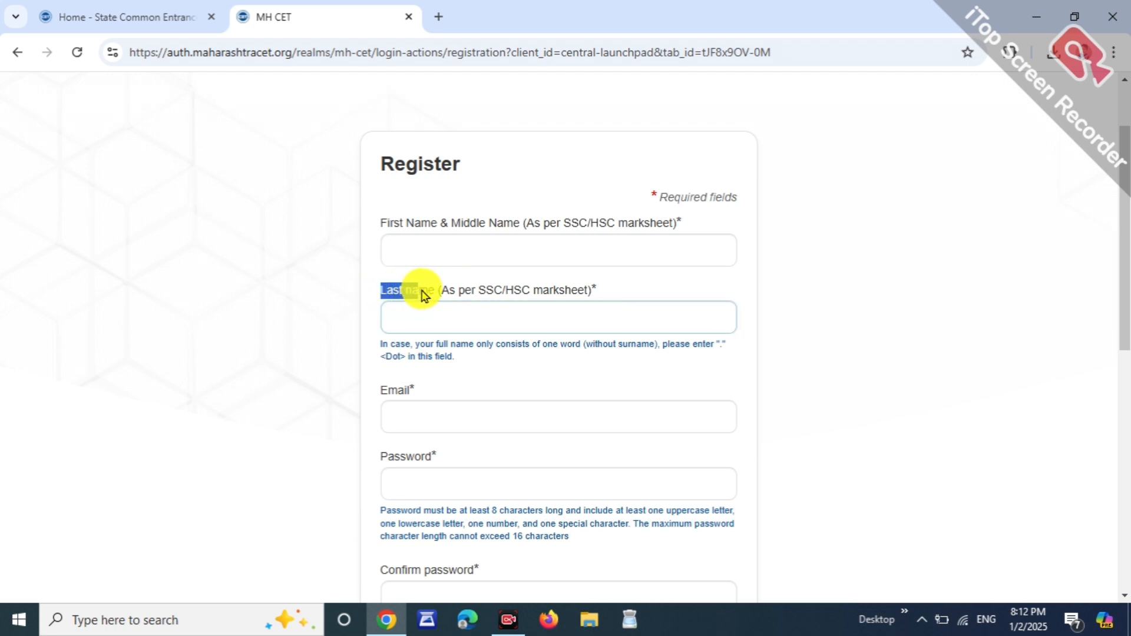
{"action": "left_click", "coordinate": [456, 296]}
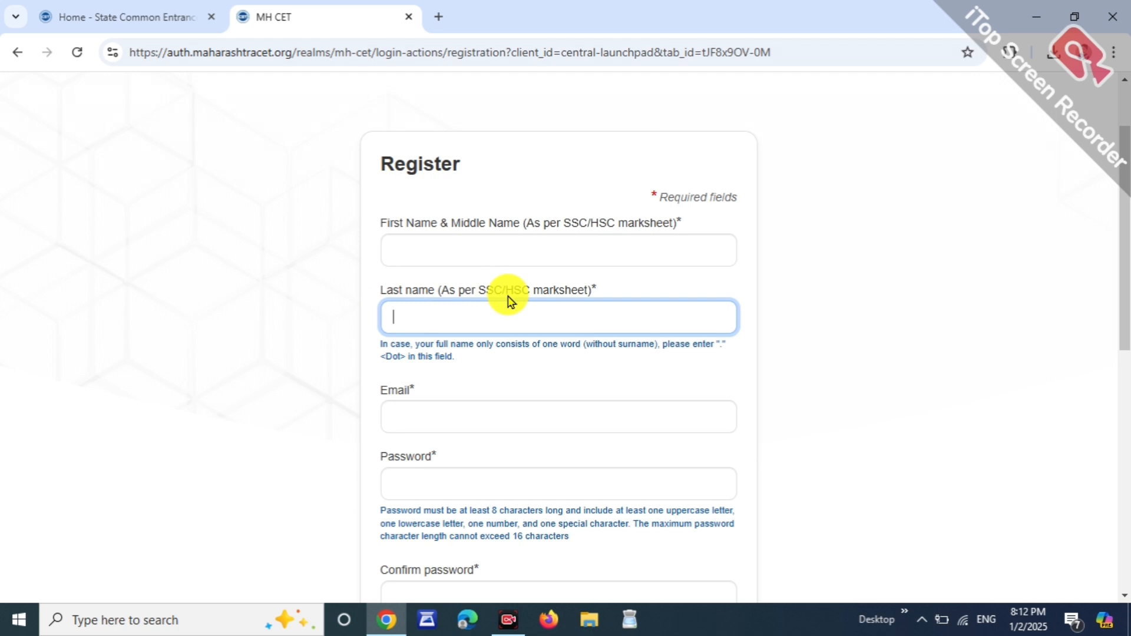
{"action": "scroll", "coordinate": [397, 323], "scroll_direction": "down", "scroll_amount": 1}
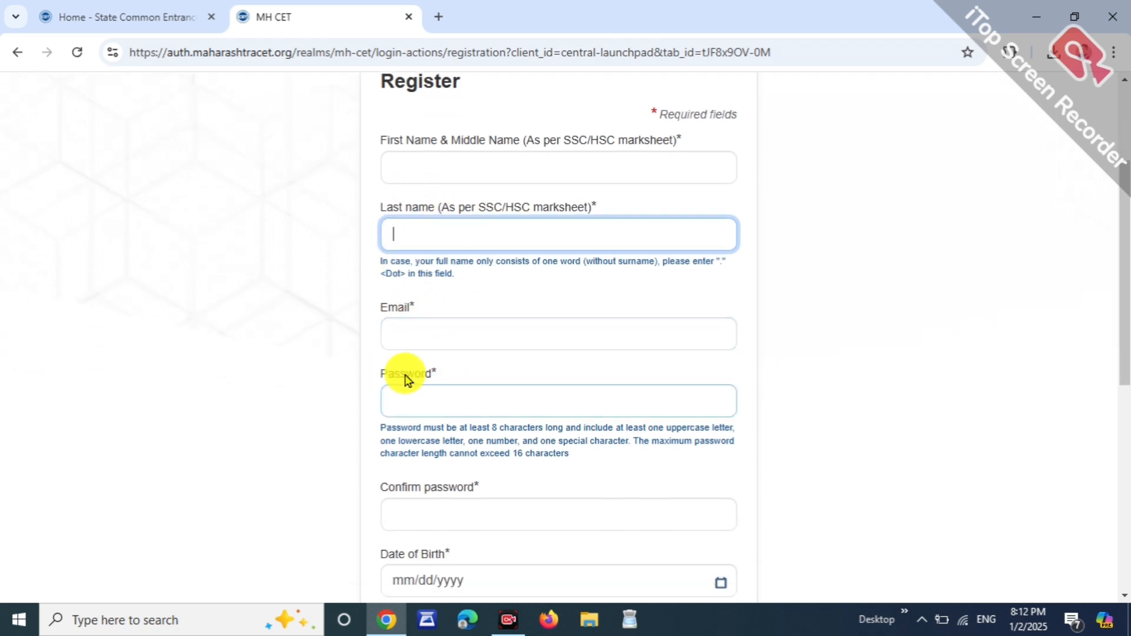
{"action": "scroll", "coordinate": [406, 380], "scroll_direction": "down", "scroll_amount": 2}
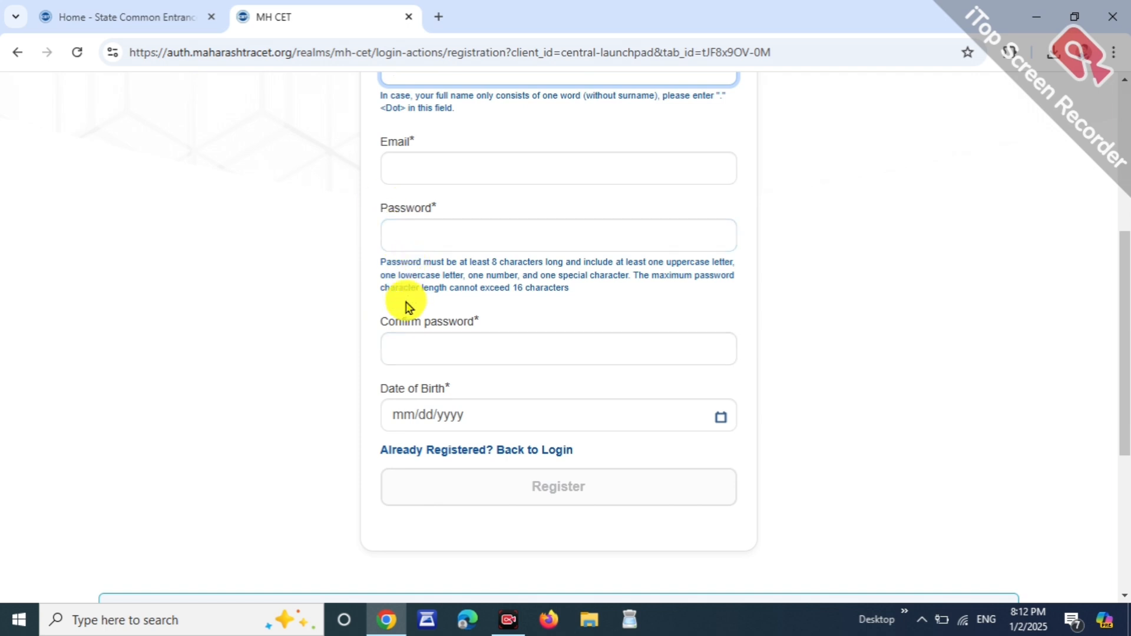
{"action": "left_click_drag", "start_coordinate": [387, 322], "coordinate": [420, 327]}
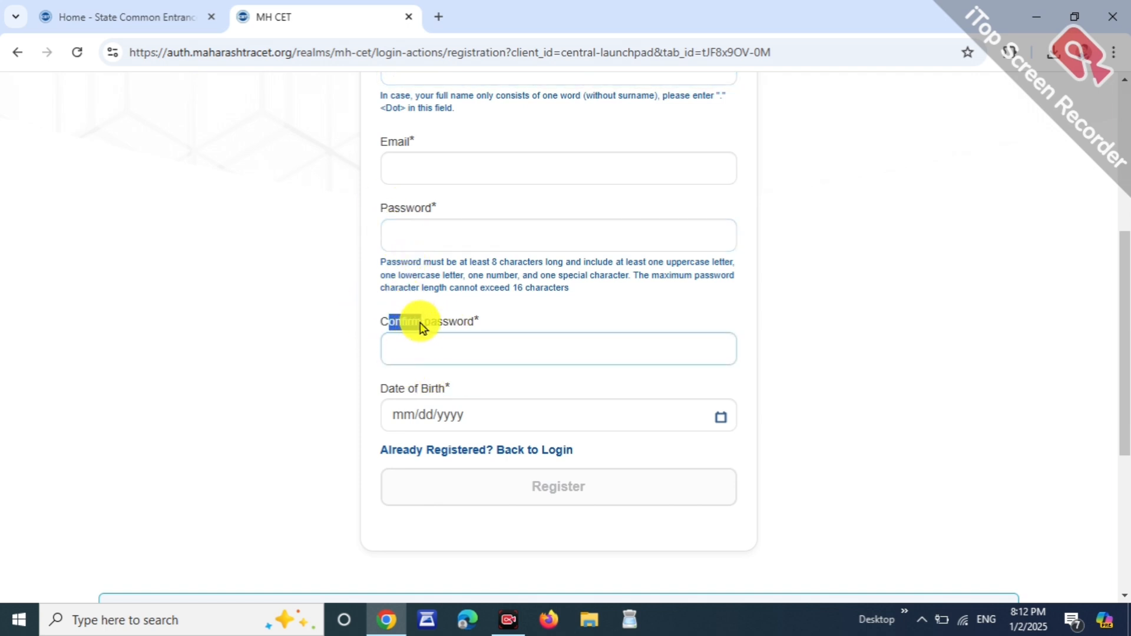
{"action": "left_click_drag", "start_coordinate": [389, 387], "coordinate": [393, 387]}
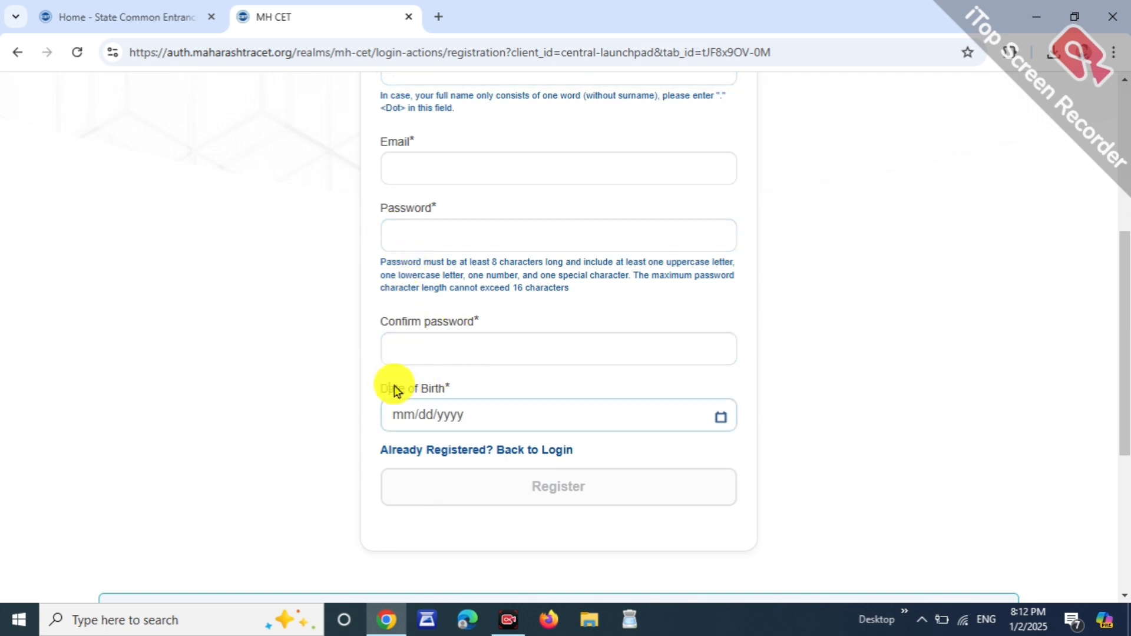
{"action": "left_click", "coordinate": [703, 420]}
{"action": "left_click", "coordinate": [647, 371]}
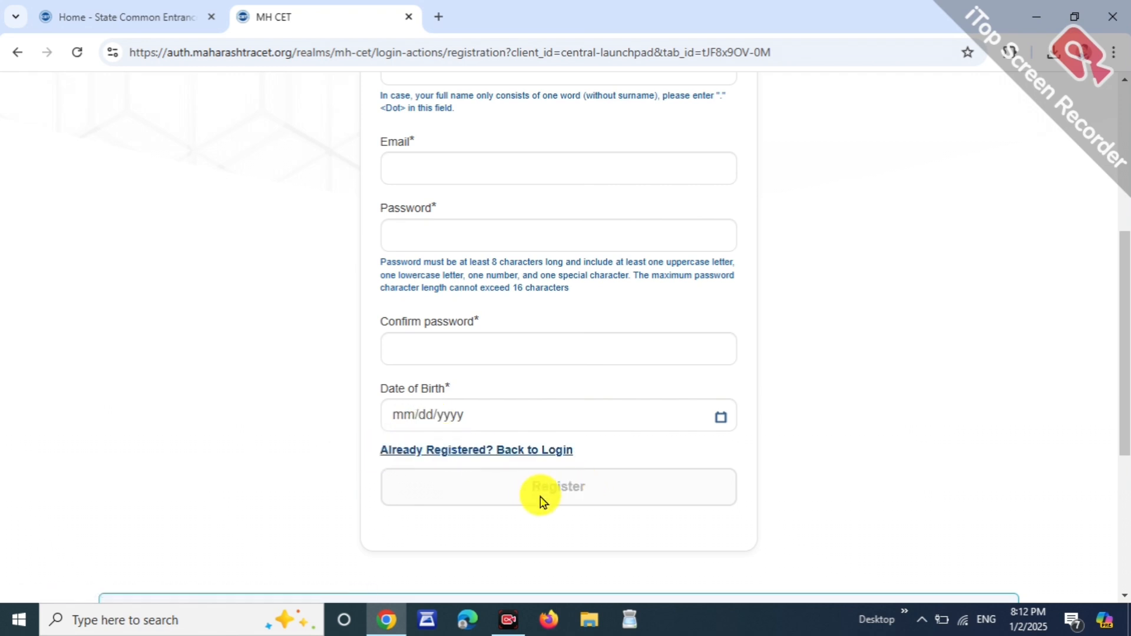
{"action": "scroll", "coordinate": [567, 493], "scroll_direction": "down", "scroll_amount": 3}
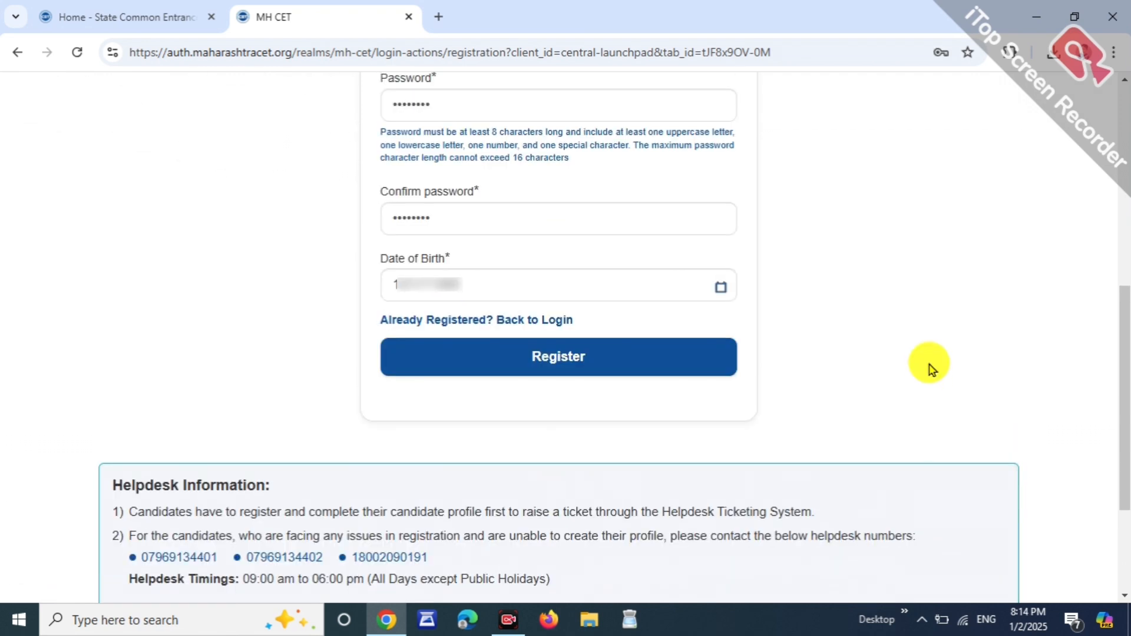
- Submit the completed registration form and review the mobile number and parents' name fields under Personal Details
{"action": "left_click", "coordinate": [557, 363]}
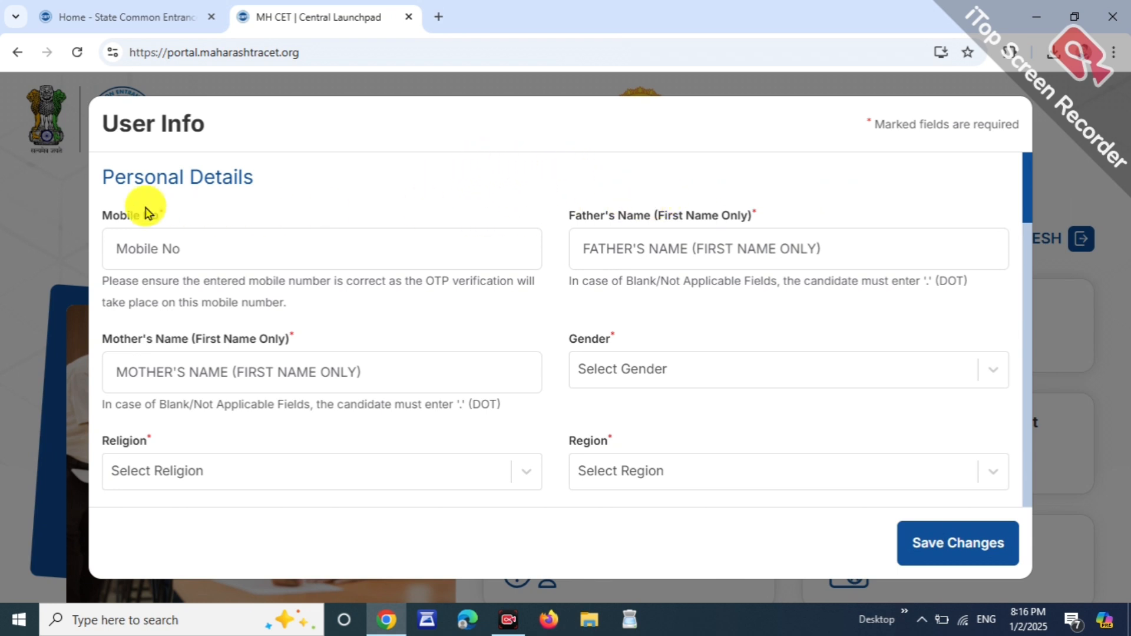
{"action": "left_click_drag", "start_coordinate": [105, 216], "coordinate": [189, 220]}
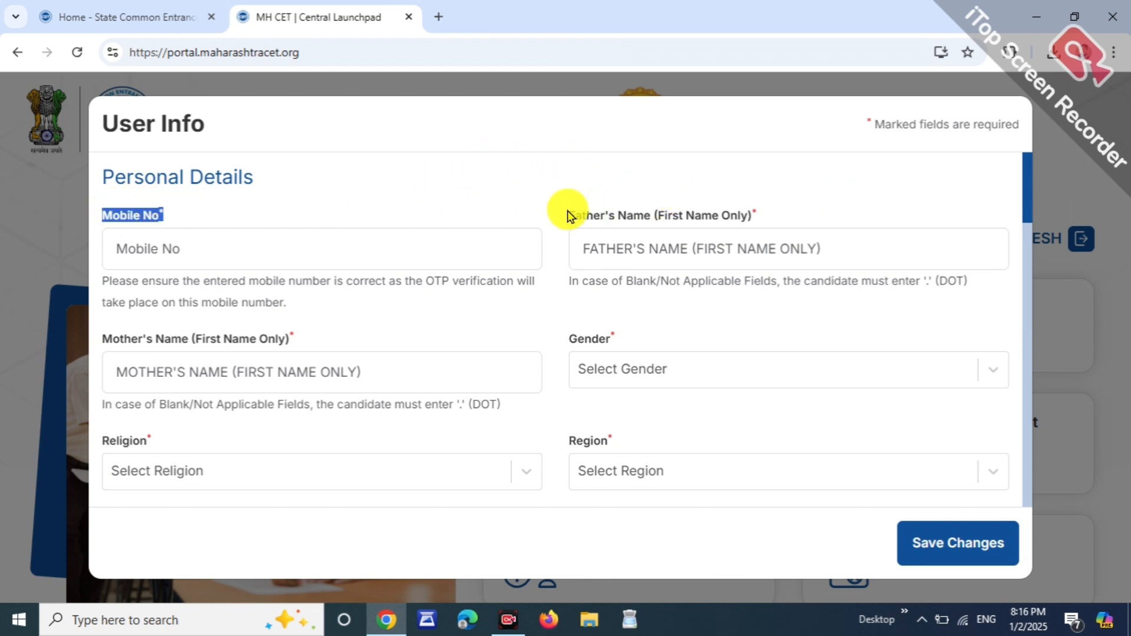
{"action": "left_click_drag", "start_coordinate": [567, 217], "coordinate": [654, 221]}
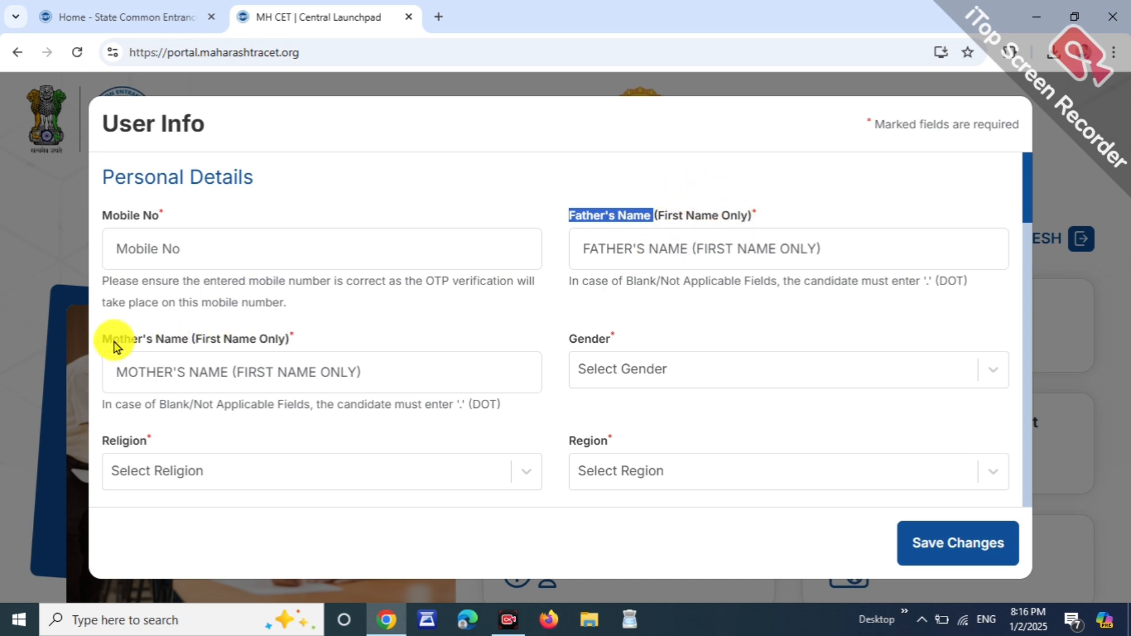
{"action": "left_click_drag", "start_coordinate": [112, 339], "coordinate": [164, 339]}
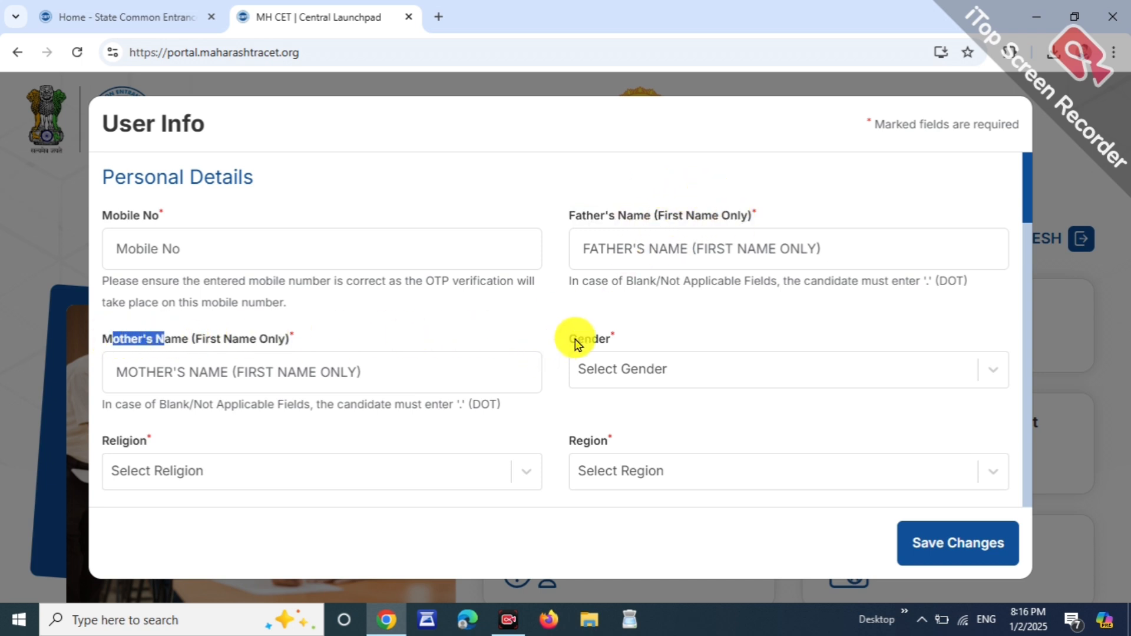
- In the personal details, set the gender to Male and the religion to Hindu
{"action": "left_click", "coordinate": [607, 367]}
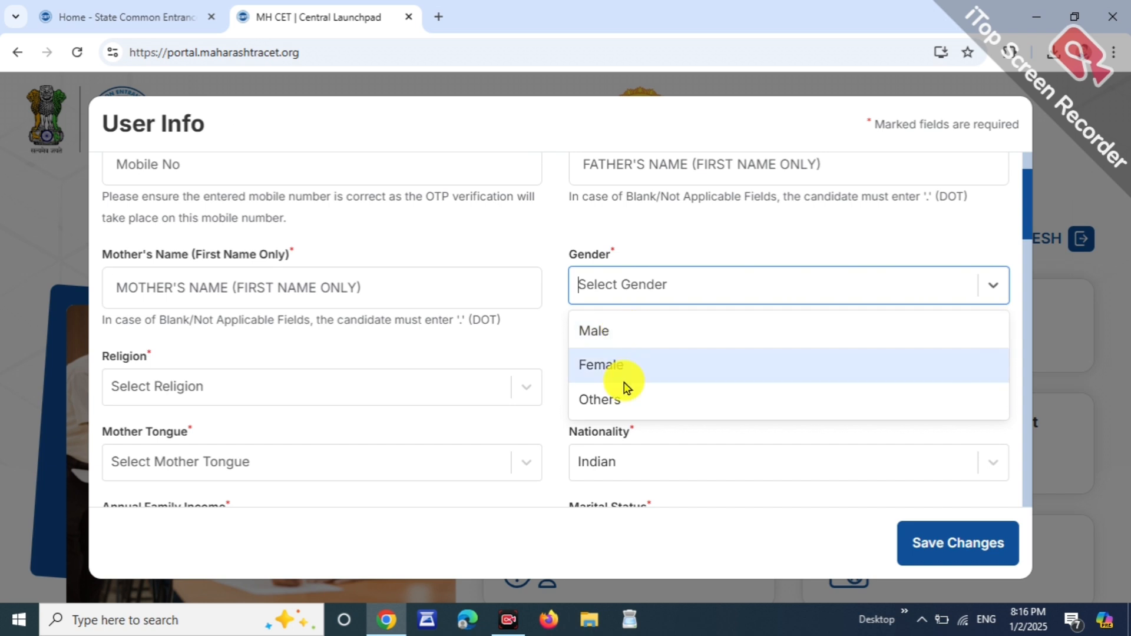
{"action": "left_click", "coordinate": [648, 337]}
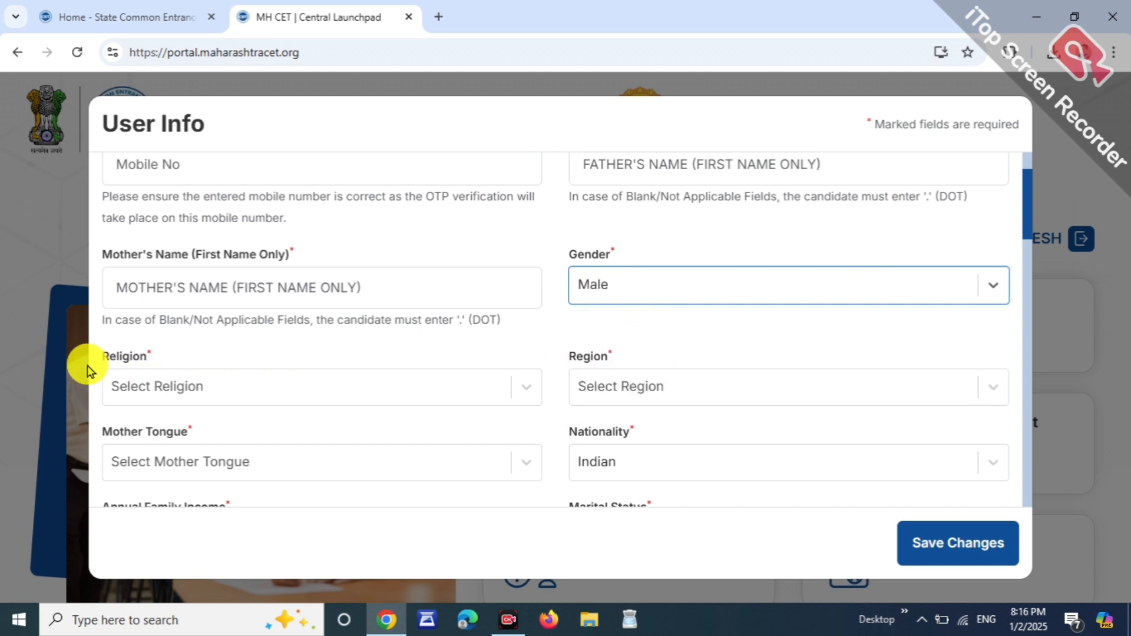
{"action": "left_click_drag", "start_coordinate": [89, 366], "coordinate": [128, 360]}
{"action": "left_click", "coordinate": [171, 385]}
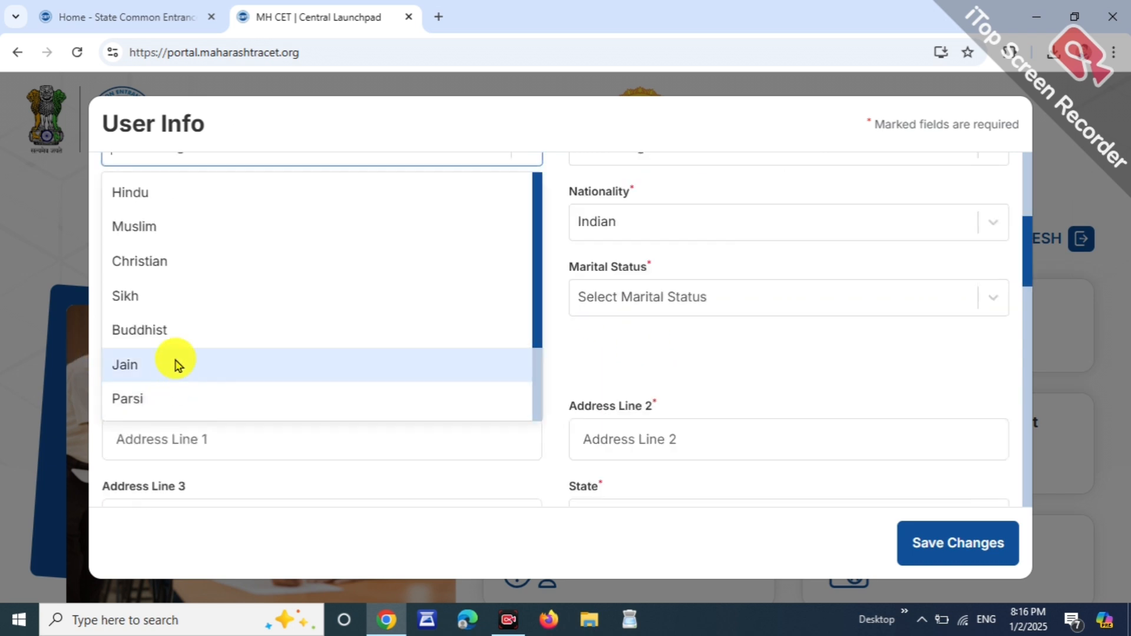
{"action": "left_click", "coordinate": [183, 198]}
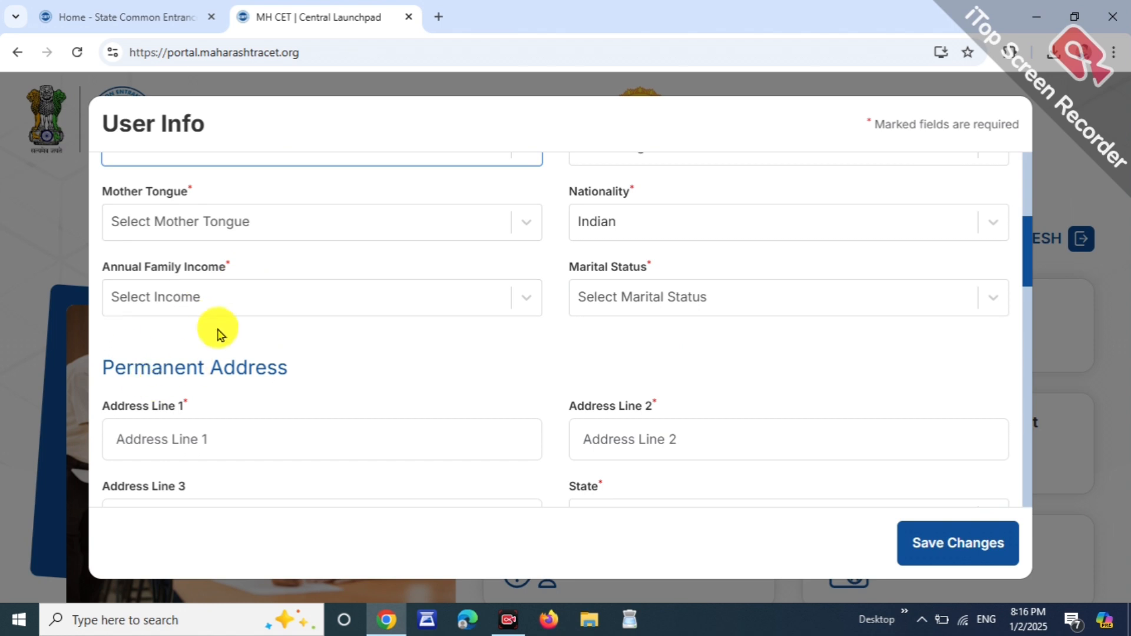
- Set the region to Rural and the mother tongue to Marathi
{"action": "scroll", "coordinate": [393, 226], "scroll_direction": "up", "scroll_amount": 1}
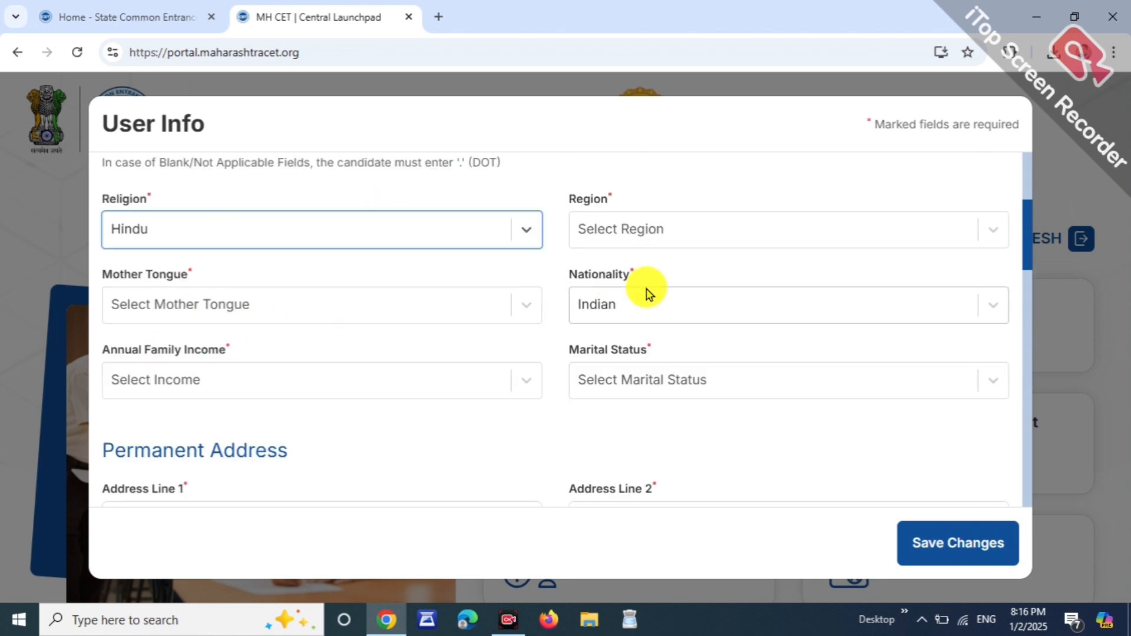
{"action": "left_click", "coordinate": [650, 227]}
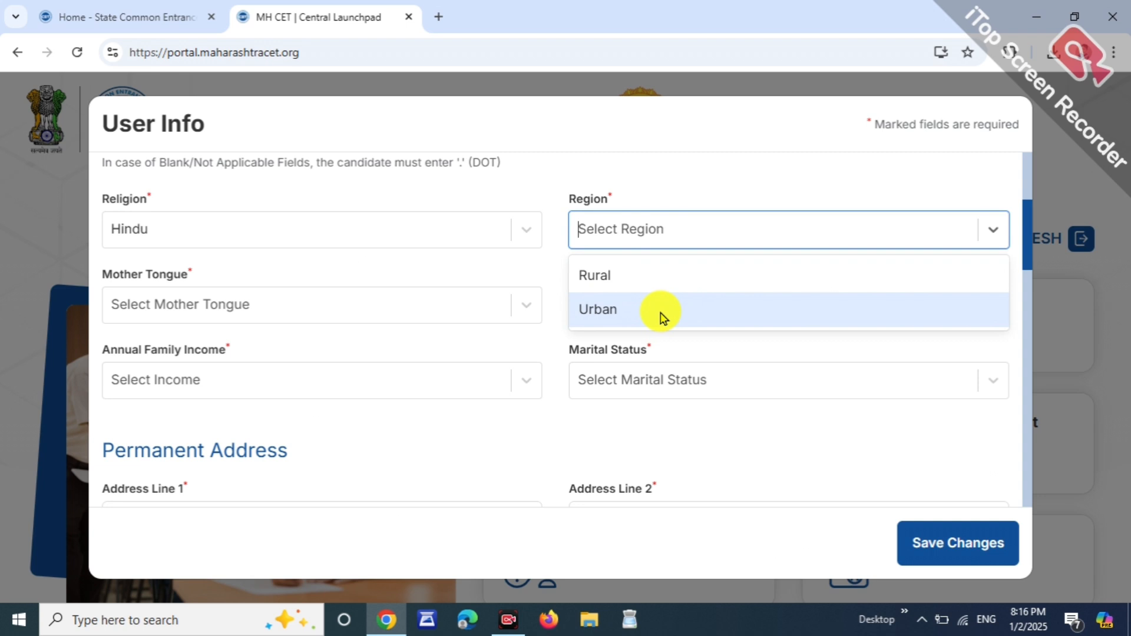
{"action": "left_click", "coordinate": [622, 288]}
{"action": "left_click", "coordinate": [255, 306]}
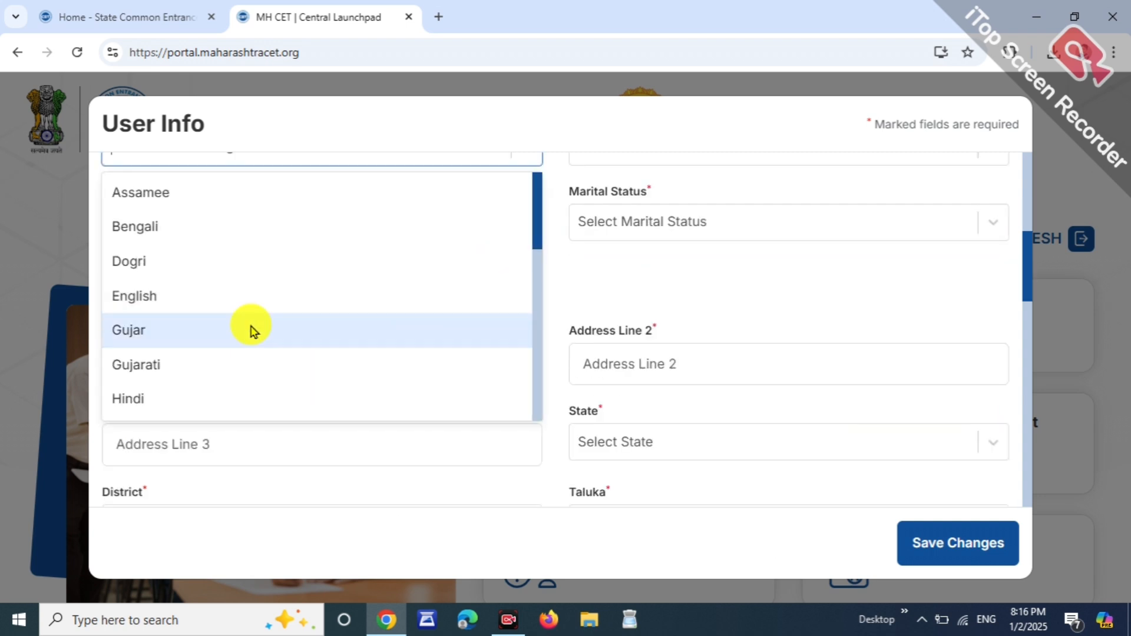
{"action": "scroll", "coordinate": [245, 304], "scroll_direction": "down", "scroll_amount": 4}
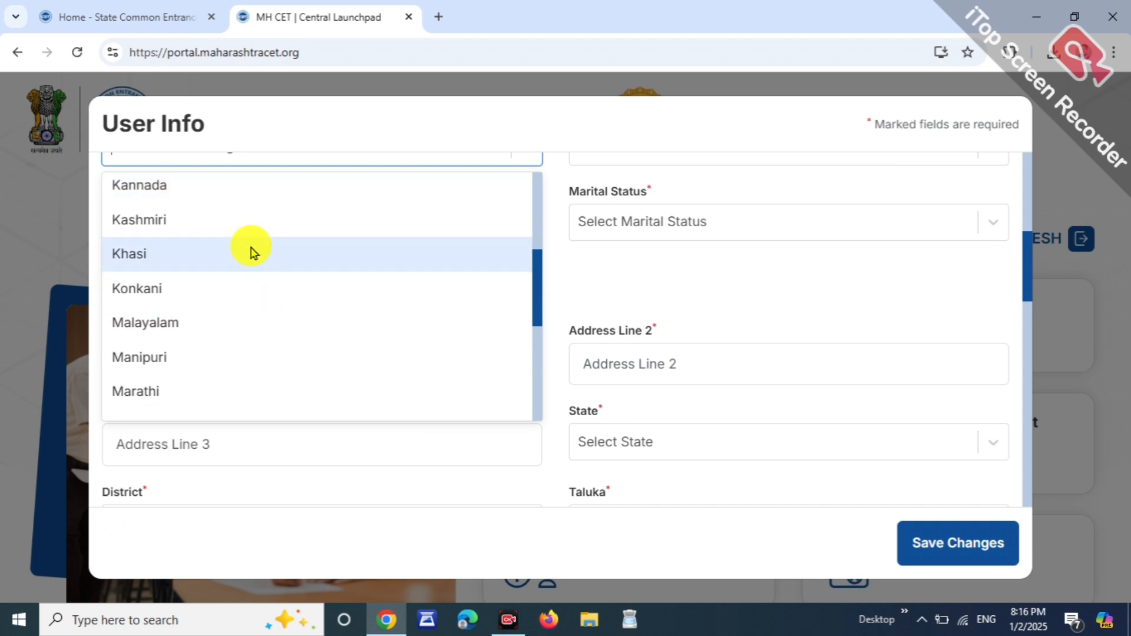
{"action": "left_click", "coordinate": [265, 379]}
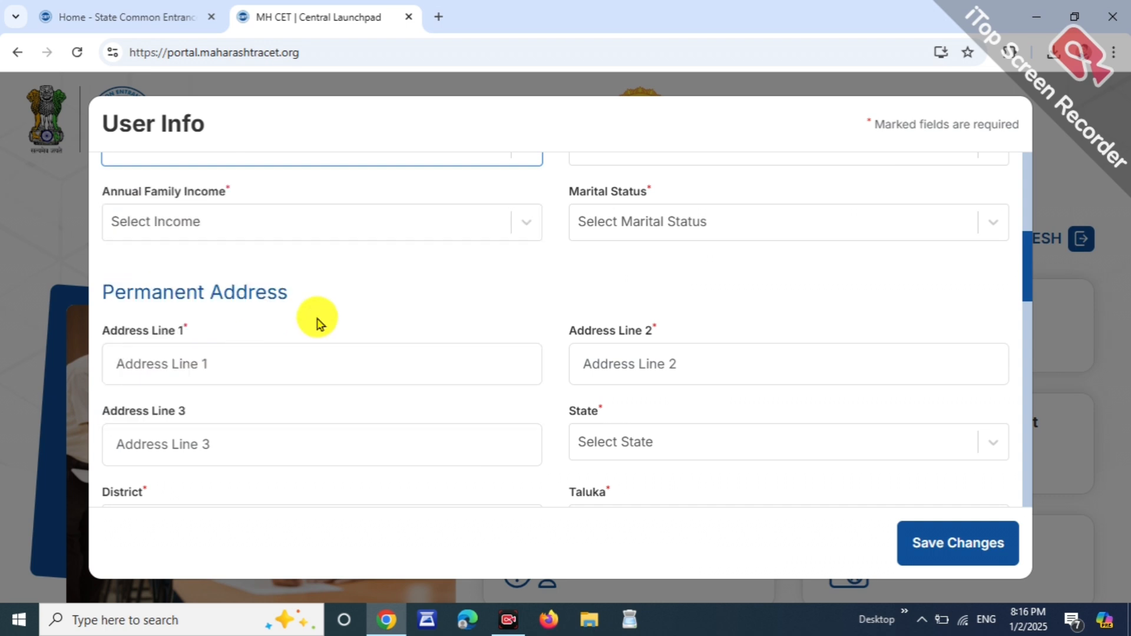
- Set the annual family income to 15,001 - 50,000 and the marital status to UnMarried
{"action": "scroll", "coordinate": [341, 296], "scroll_direction": "up", "scroll_amount": 1}
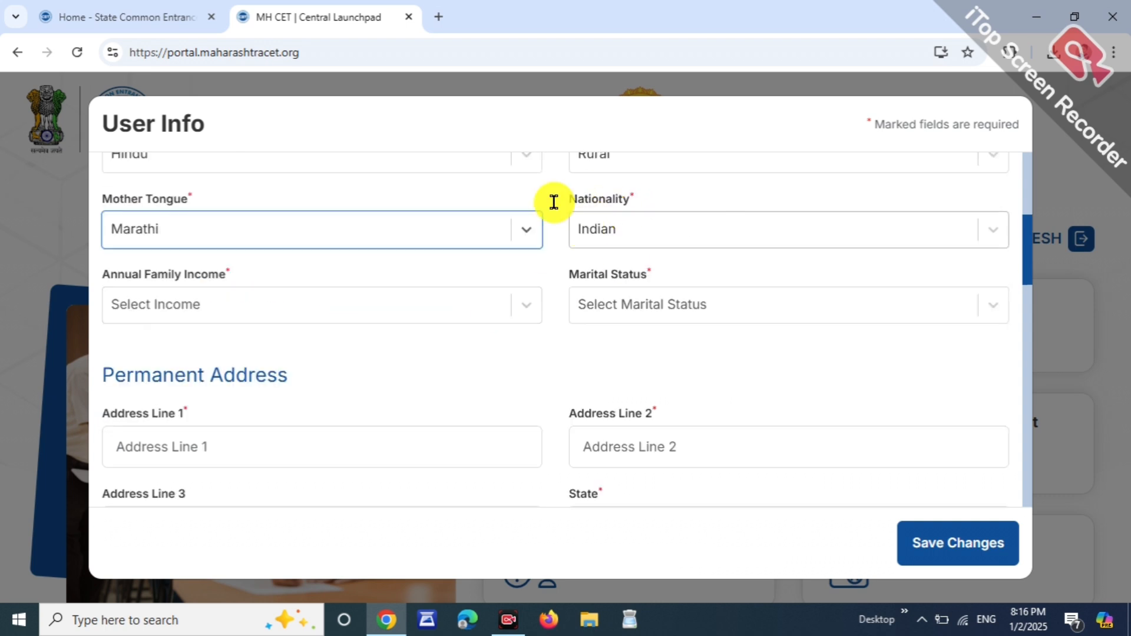
{"action": "left_click", "coordinate": [174, 304]}
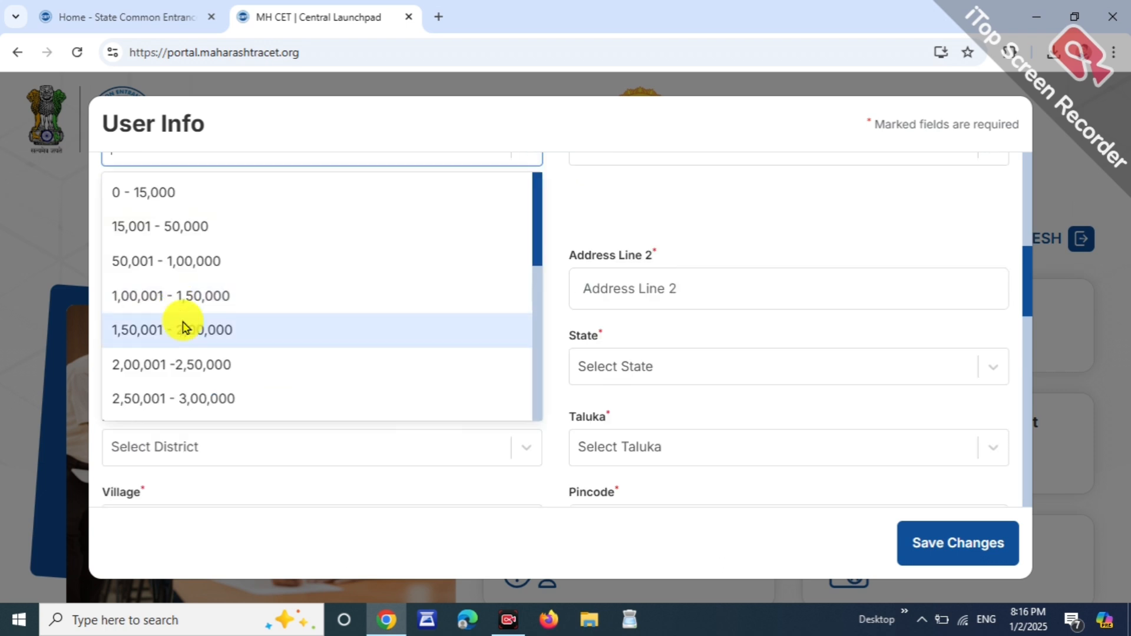
{"action": "left_click", "coordinate": [155, 236]}
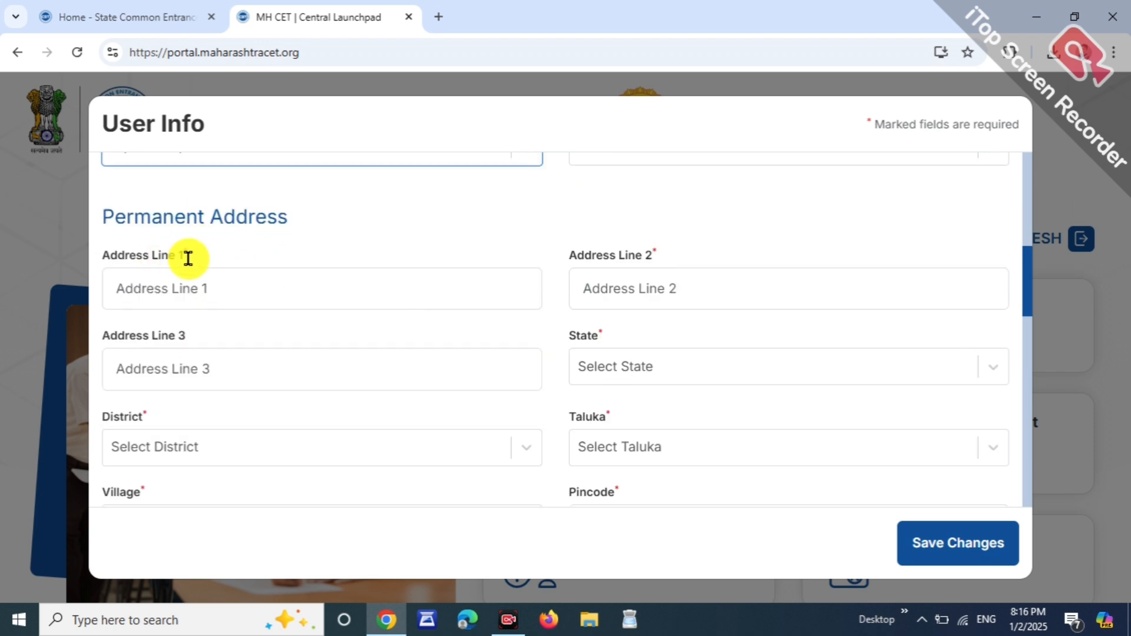
{"action": "scroll", "coordinate": [587, 311], "scroll_direction": "up", "scroll_amount": 1}
{"action": "left_click", "coordinate": [626, 229]}
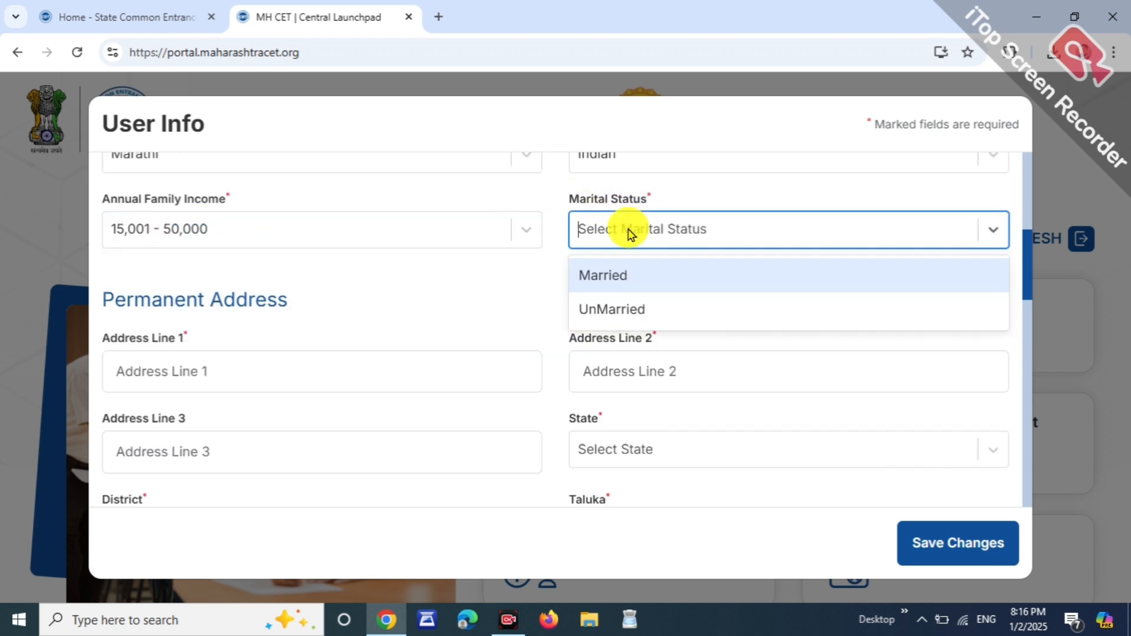
{"action": "left_click", "coordinate": [642, 303]}
- In the permanent address, choose Maharashtra as the state and Buldhana as the district
{"action": "scroll", "coordinate": [642, 304], "scroll_direction": "down", "scroll_amount": 2}
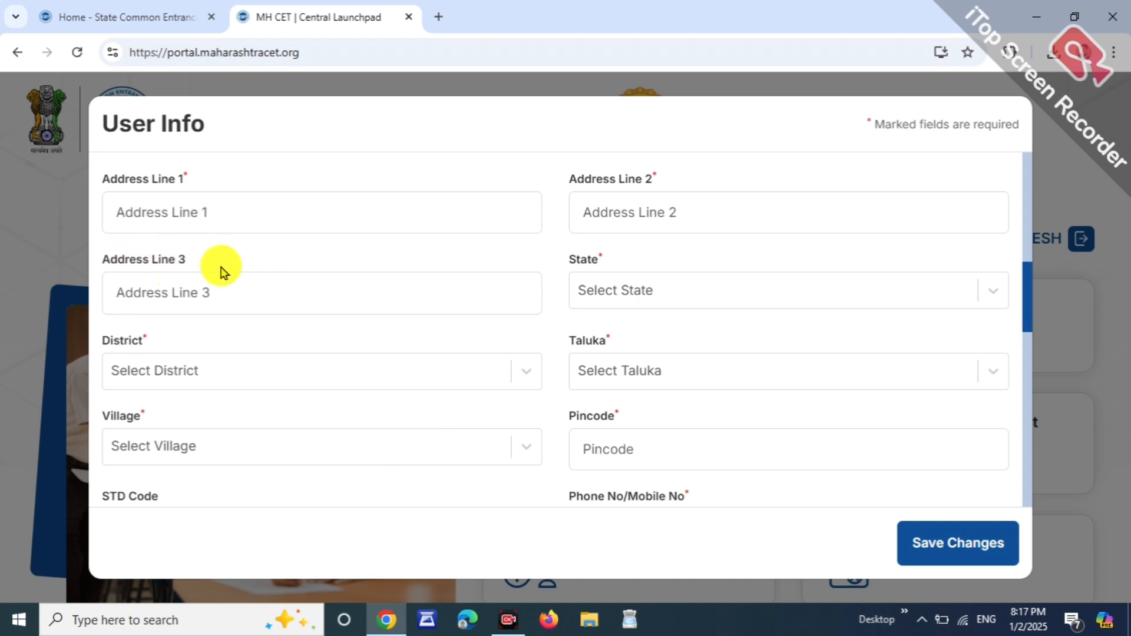
{"action": "left_click", "coordinate": [651, 292]}
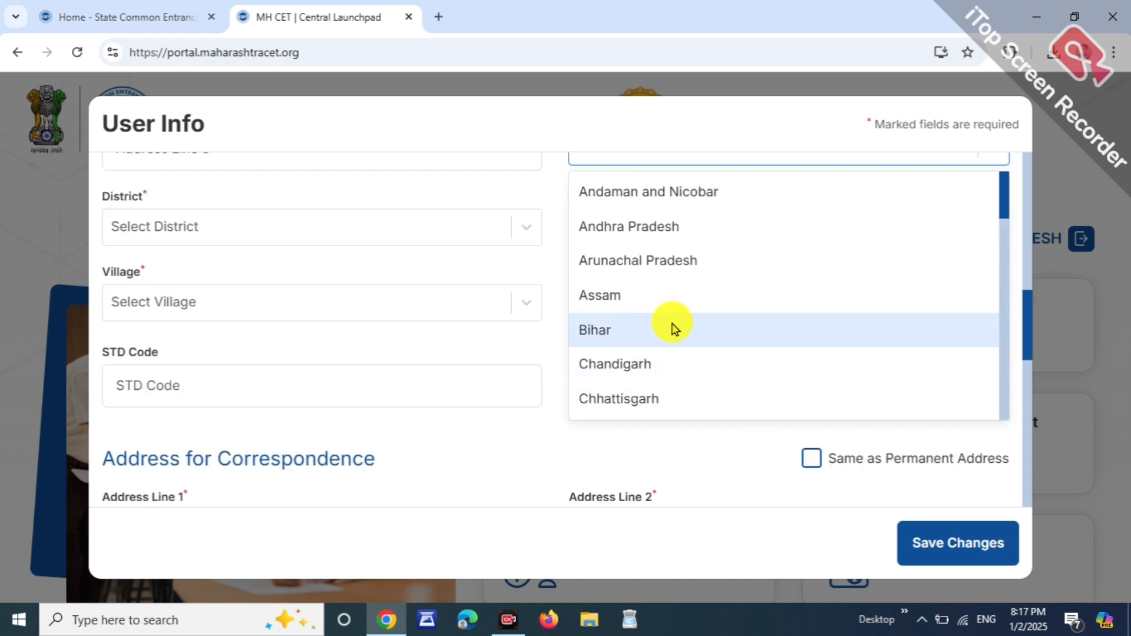
{"action": "type", "text": "M"}
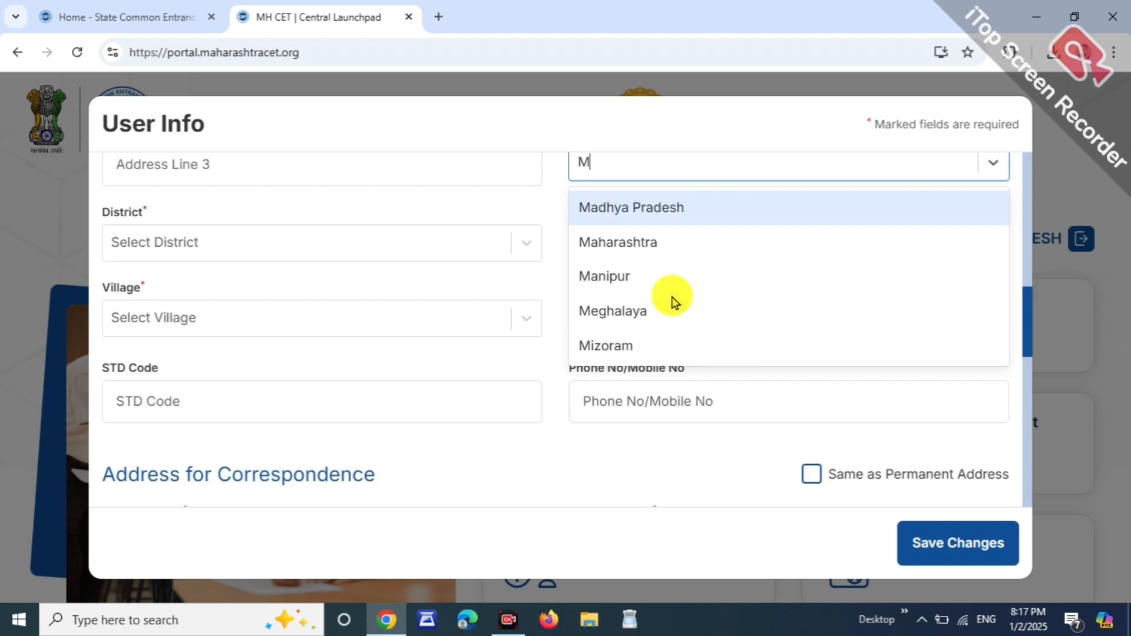
{"action": "left_click", "coordinate": [656, 238]}
{"action": "left_click", "coordinate": [105, 242]}
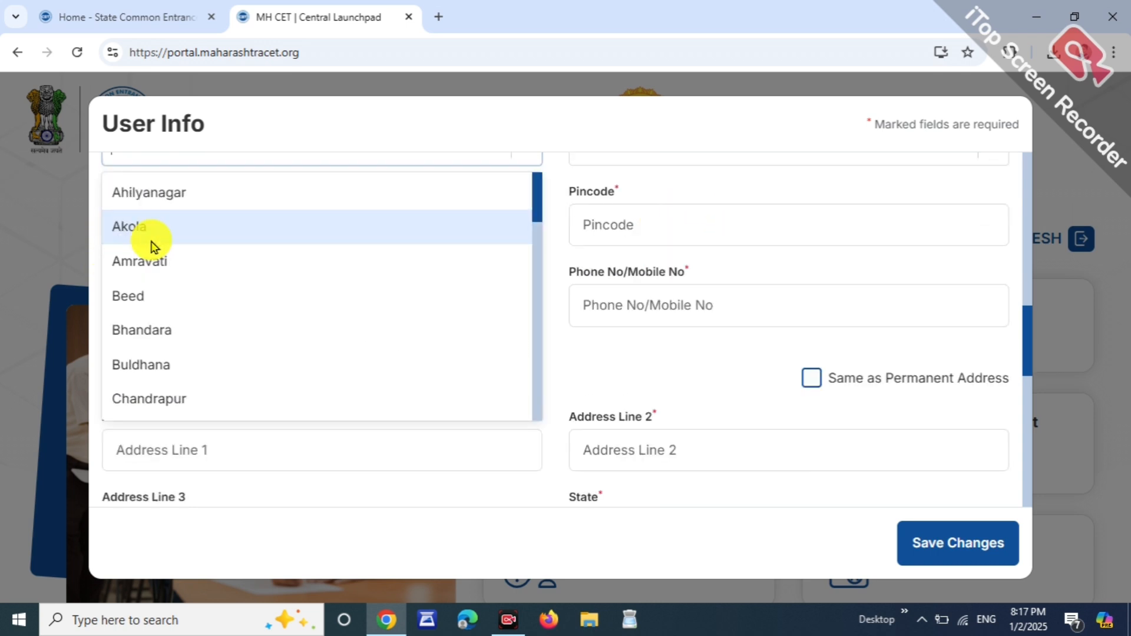
{"action": "left_click", "coordinate": [178, 372]}
{"action": "scroll", "coordinate": [656, 262], "scroll_direction": "up", "scroll_amount": 1}
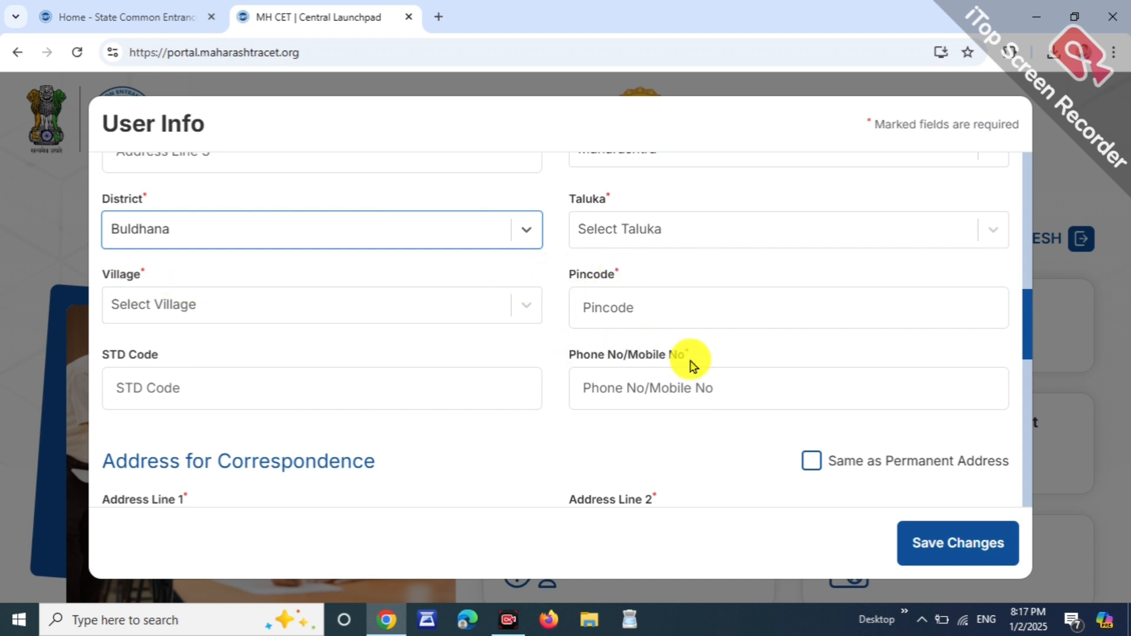
{"action": "scroll", "coordinate": [792, 419], "scroll_direction": "down", "scroll_amount": 2}
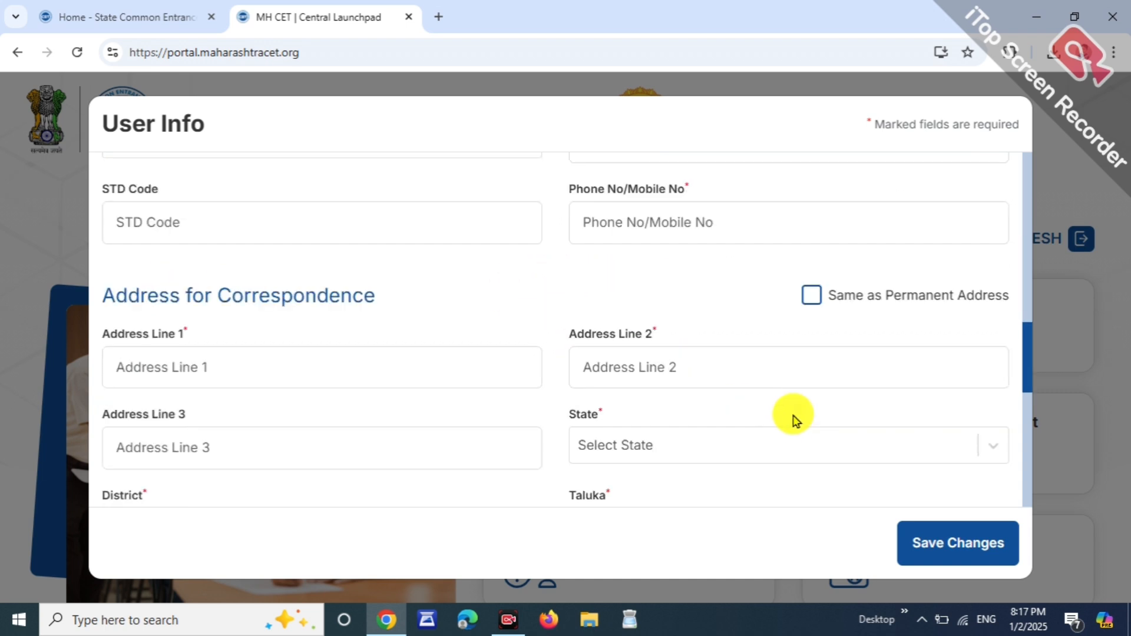
- Mark the correspondence address as same as the permanent address and answer Yes to being domiciled in Maharashtra
{"action": "left_click", "coordinate": [813, 298]}
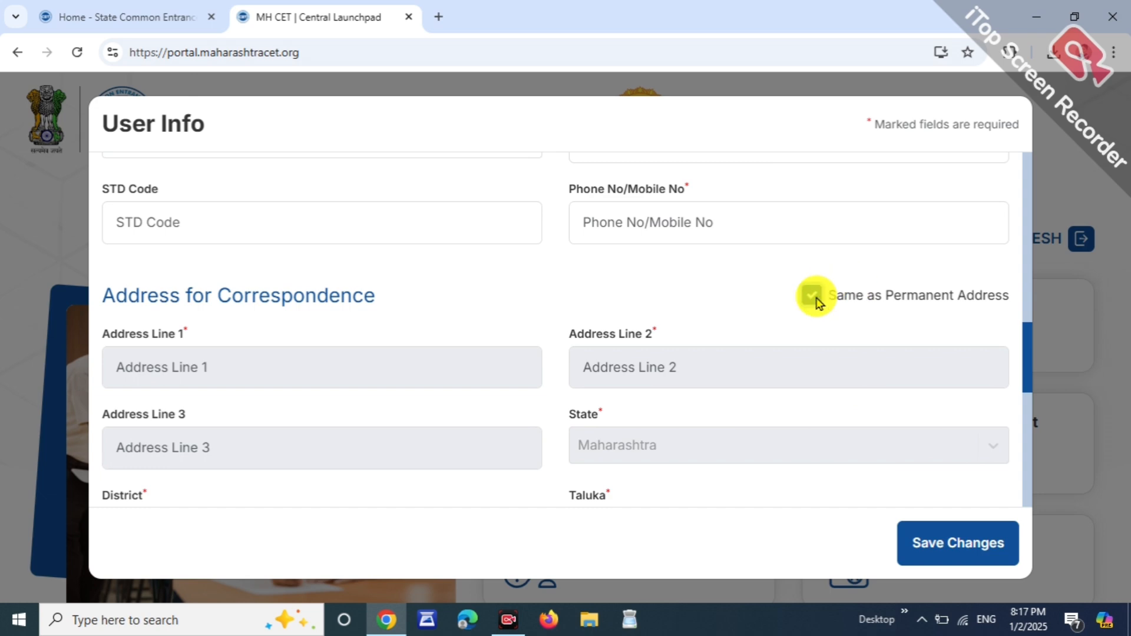
{"action": "scroll", "coordinate": [816, 347], "scroll_direction": "down", "scroll_amount": 4}
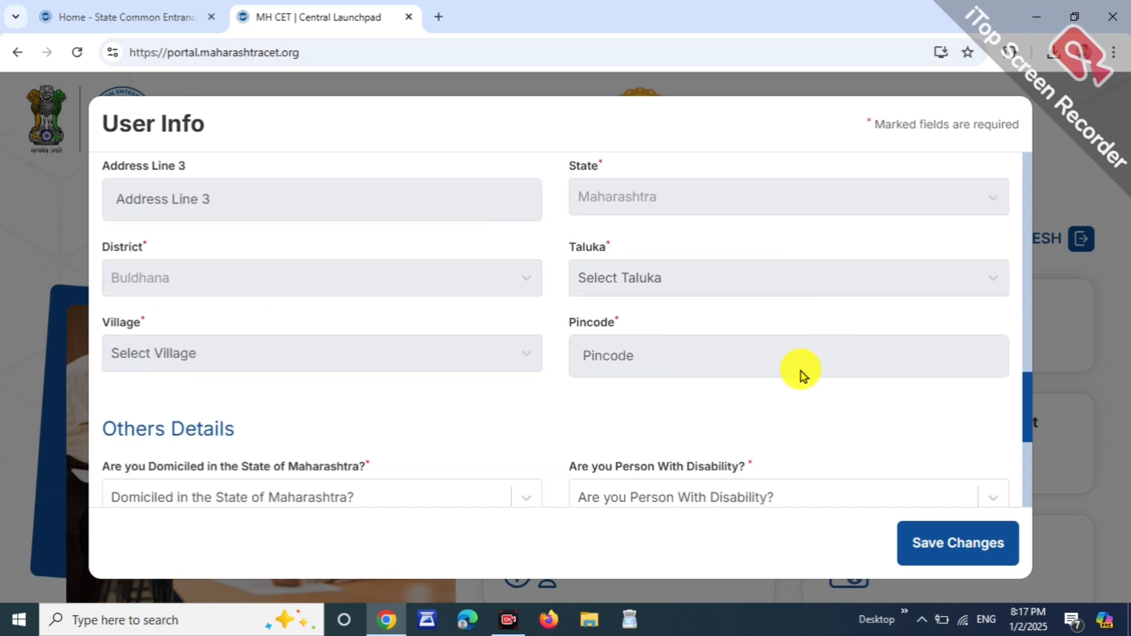
{"action": "scroll", "coordinate": [801, 375], "scroll_direction": "down", "scroll_amount": 5}
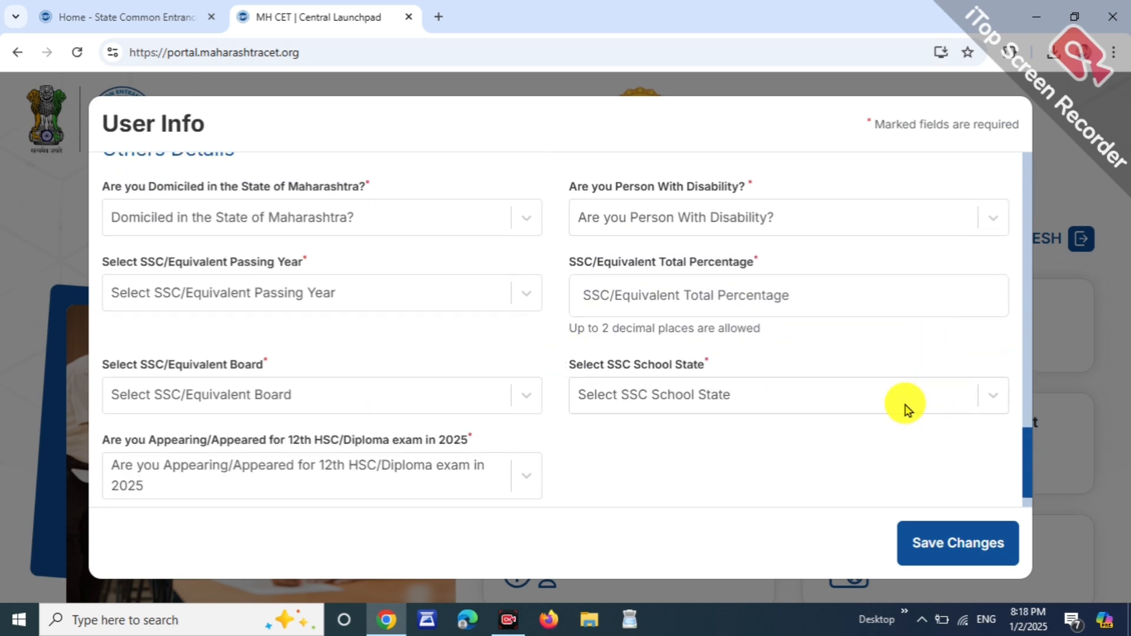
{"action": "left_click", "coordinate": [290, 217]}
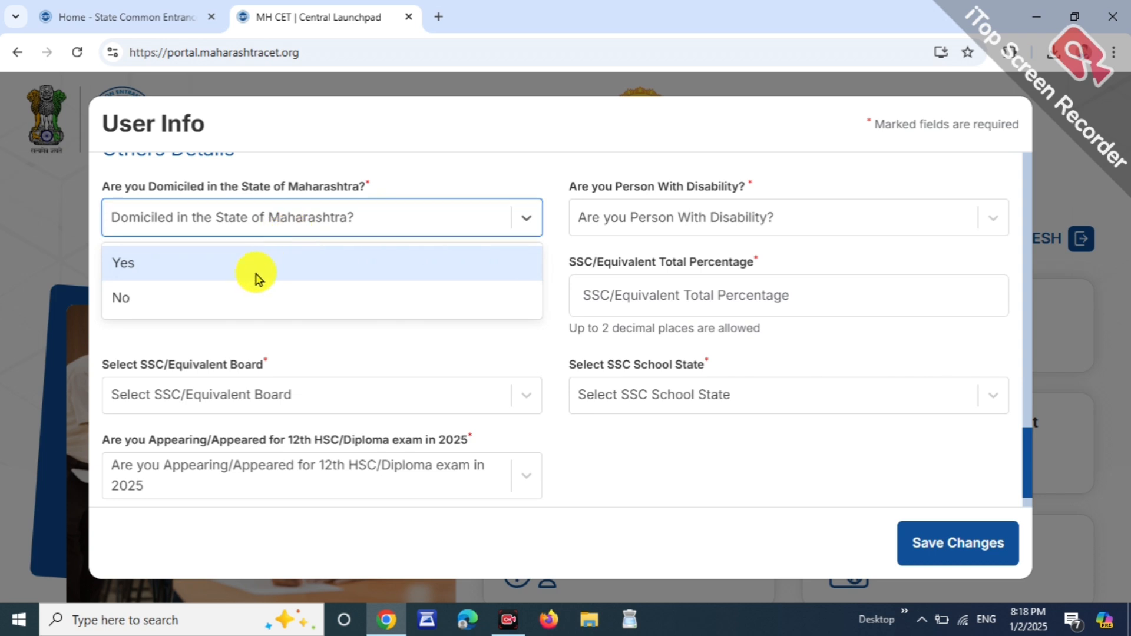
{"action": "left_click", "coordinate": [235, 263]}
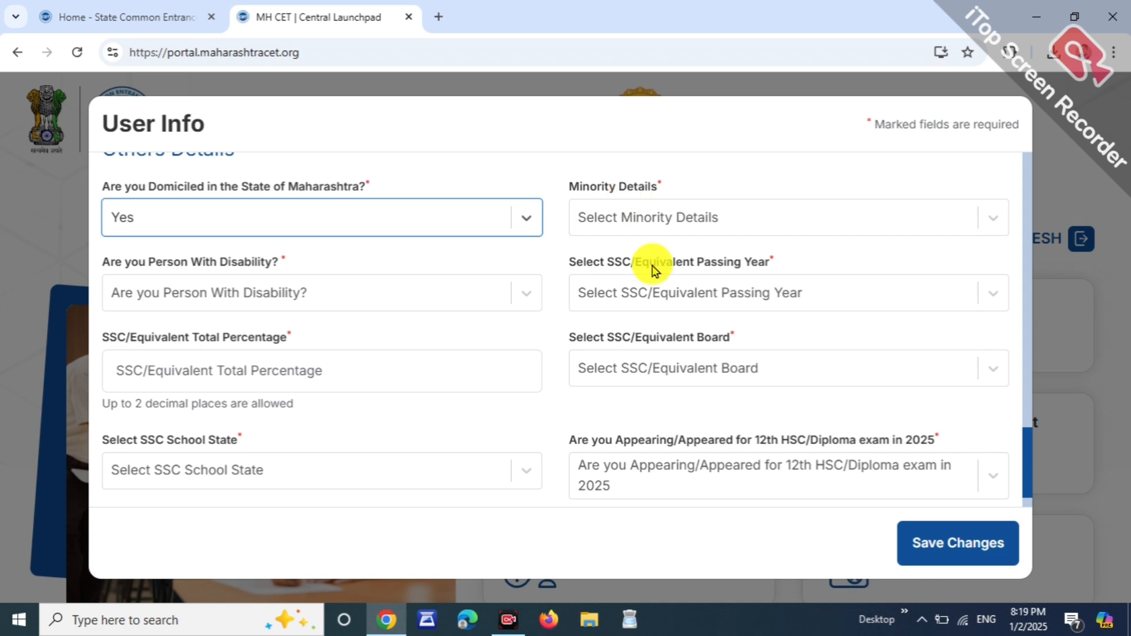
- In the other details, set Minority Details to No and Person With Disability to No
{"action": "left_click", "coordinate": [656, 217]}
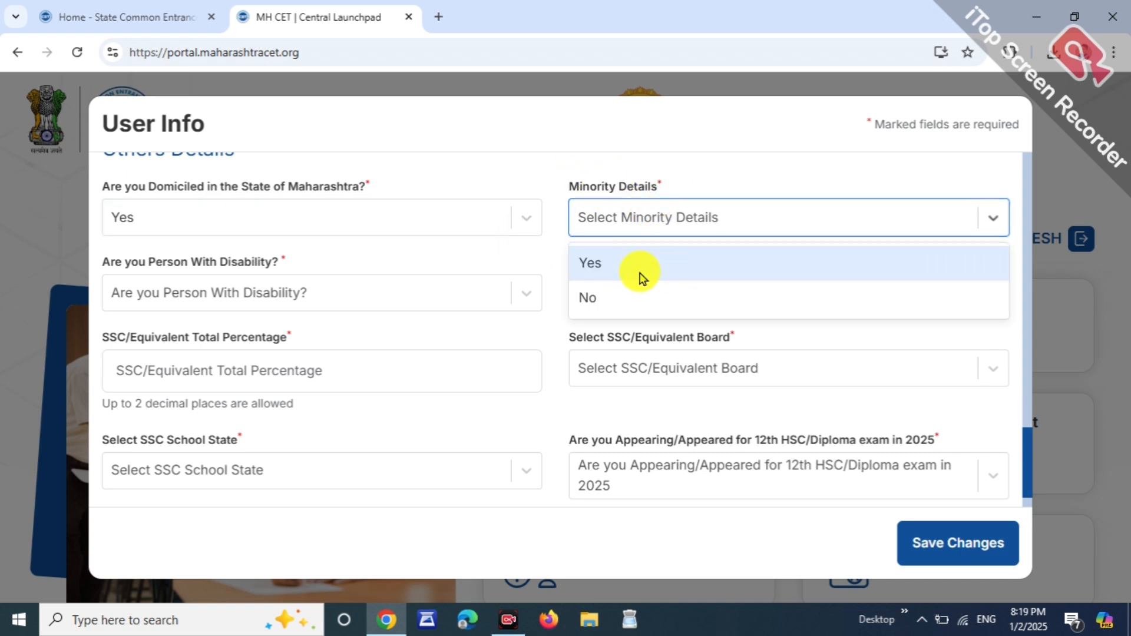
{"action": "left_click", "coordinate": [650, 298]}
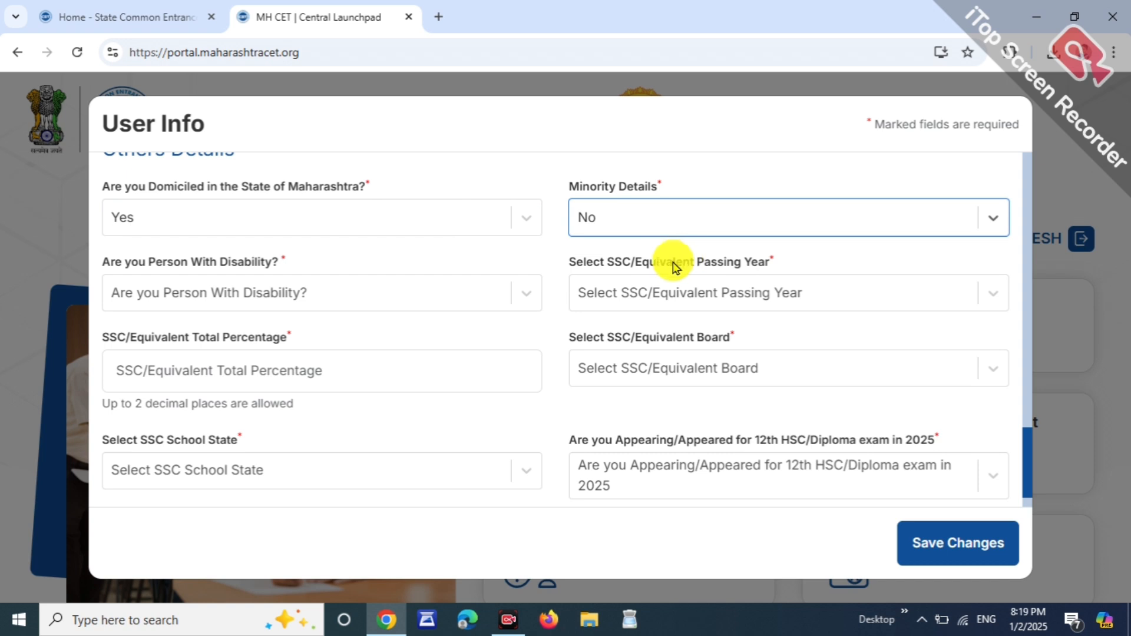
{"action": "left_click_drag", "start_coordinate": [110, 260], "coordinate": [184, 264]}
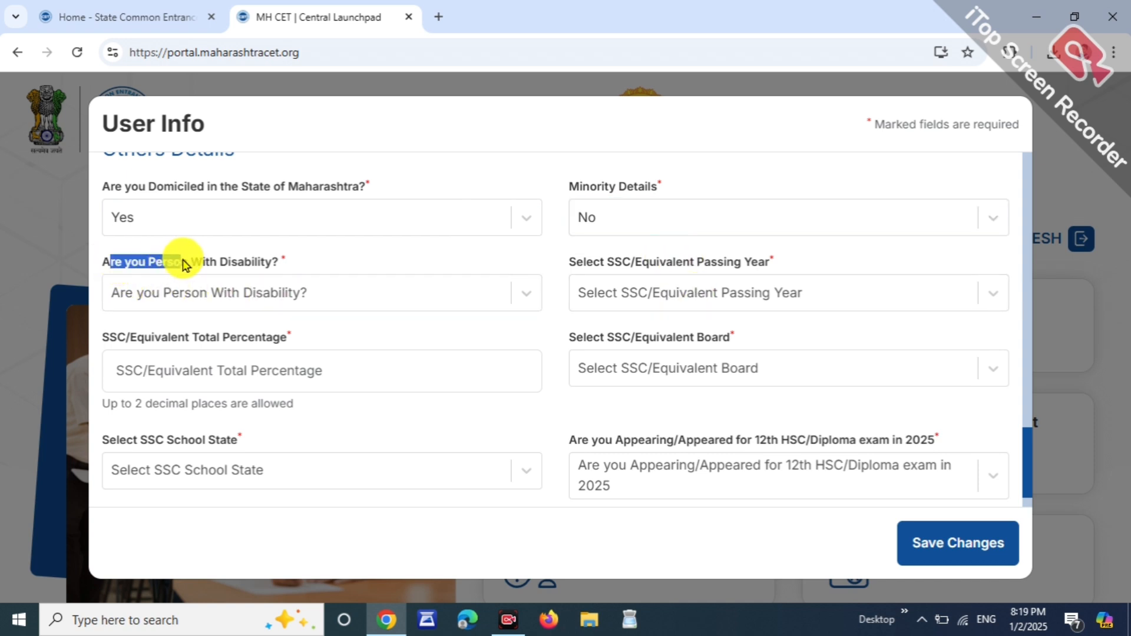
{"action": "left_click", "coordinate": [215, 296]}
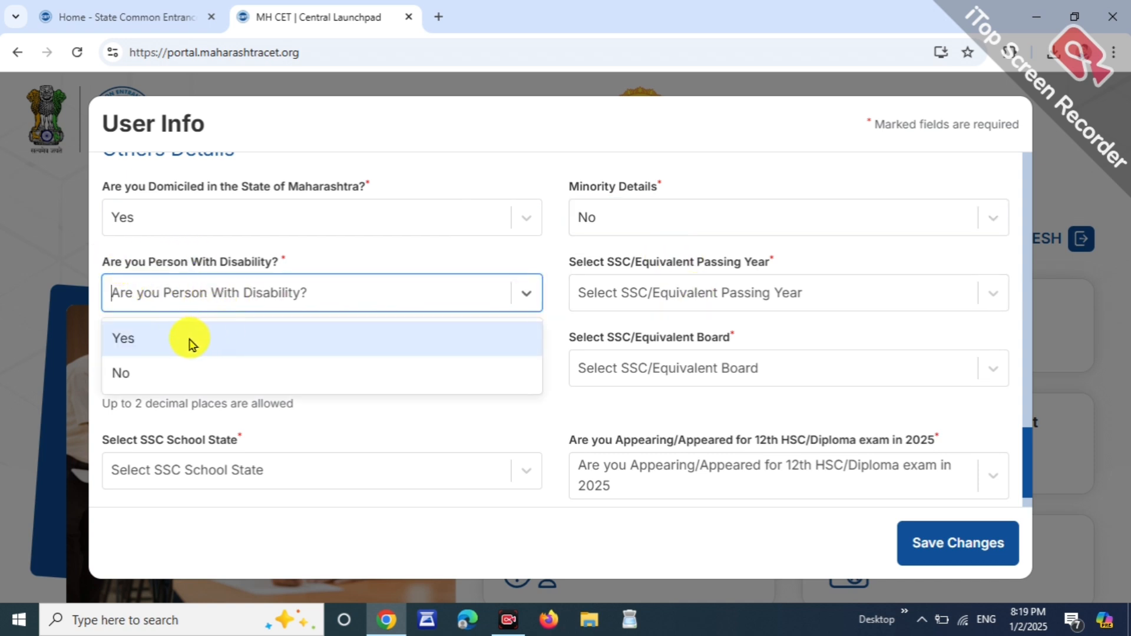
{"action": "left_click", "coordinate": [197, 374]}
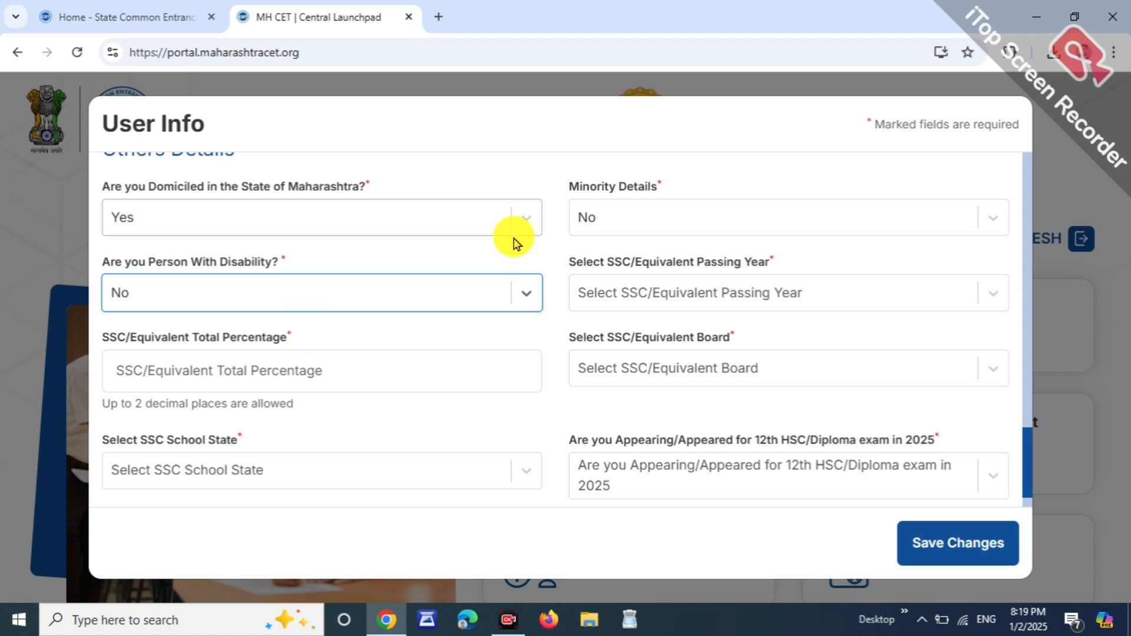
- Set the SSC/Equivalent passing year to 2023
{"action": "left_click_drag", "start_coordinate": [583, 261], "coordinate": [646, 261]}
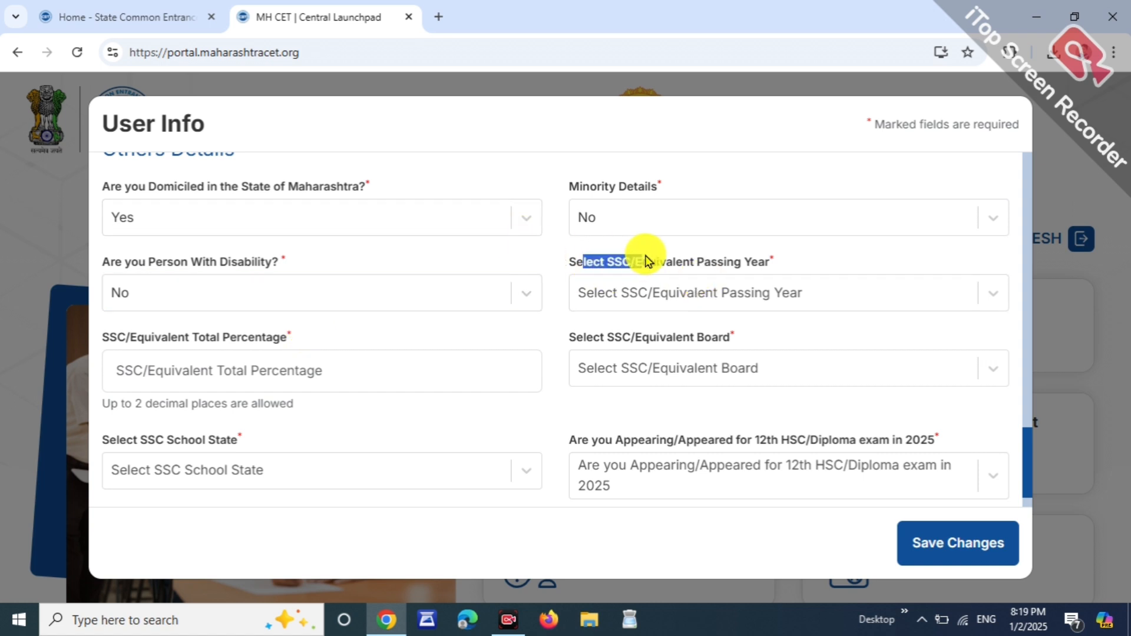
{"action": "left_click", "coordinate": [684, 294]}
{"action": "scroll", "coordinate": [689, 400], "scroll_direction": "down", "scroll_amount": 3}
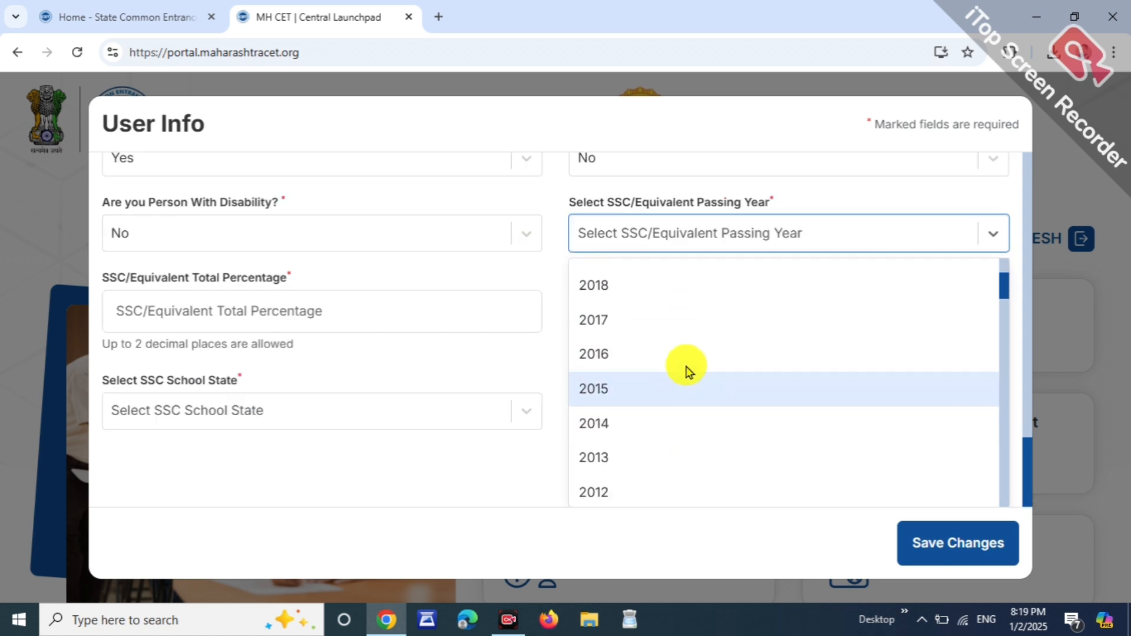
{"action": "scroll", "coordinate": [689, 371], "scroll_direction": "down", "scroll_amount": 8}
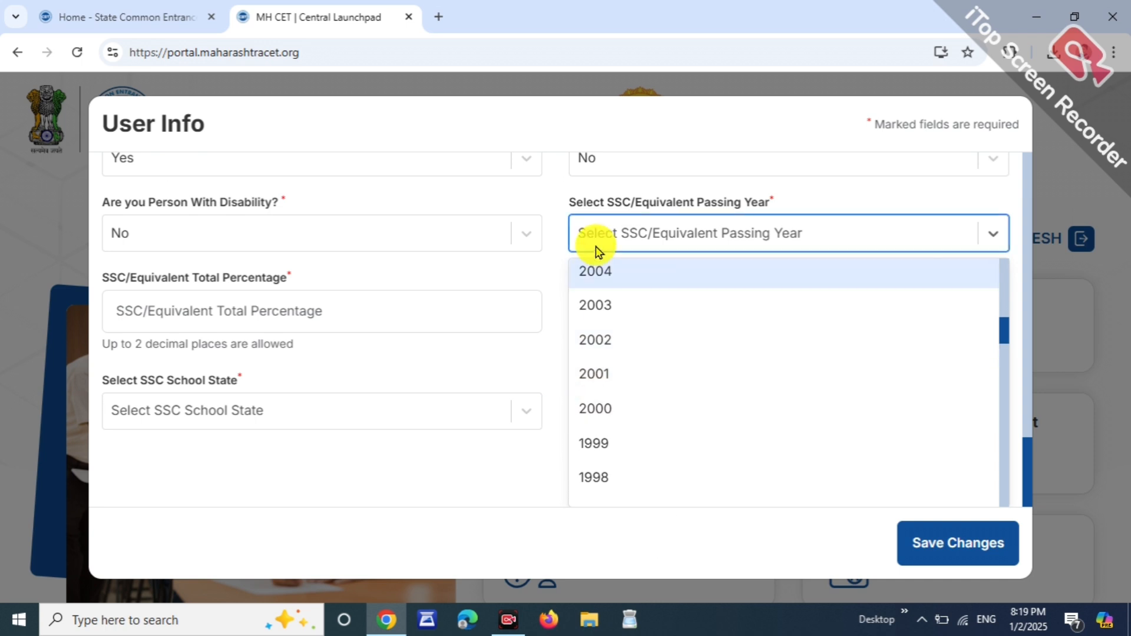
{"action": "scroll", "coordinate": [646, 353], "scroll_direction": "up", "scroll_amount": 10}
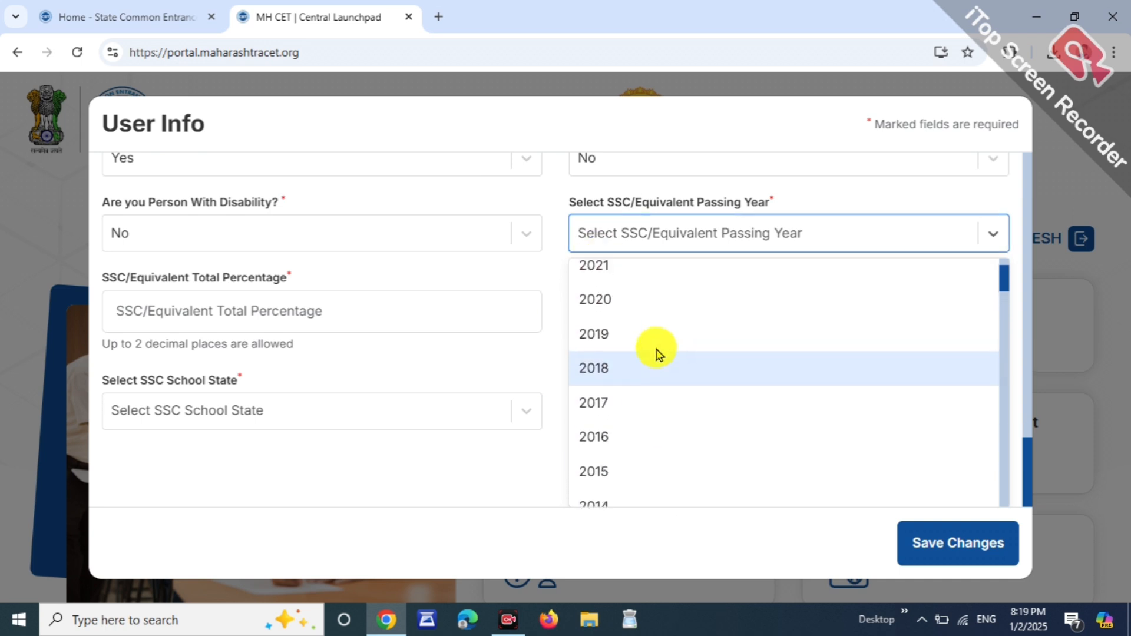
{"action": "scroll", "coordinate": [656, 352], "scroll_direction": "up", "scroll_amount": 2}
{"action": "left_click", "coordinate": [623, 280]}
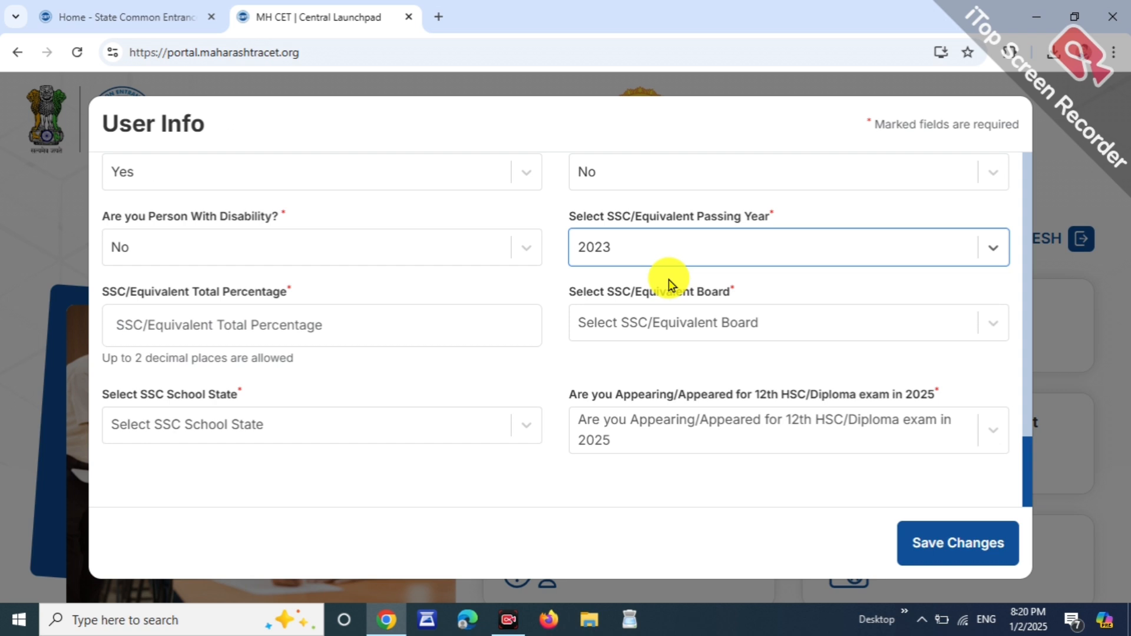
- Enter 87.56 as the SSC/Equivalent total percentage
{"action": "left_click_drag", "start_coordinate": [117, 292], "coordinate": [225, 301]}
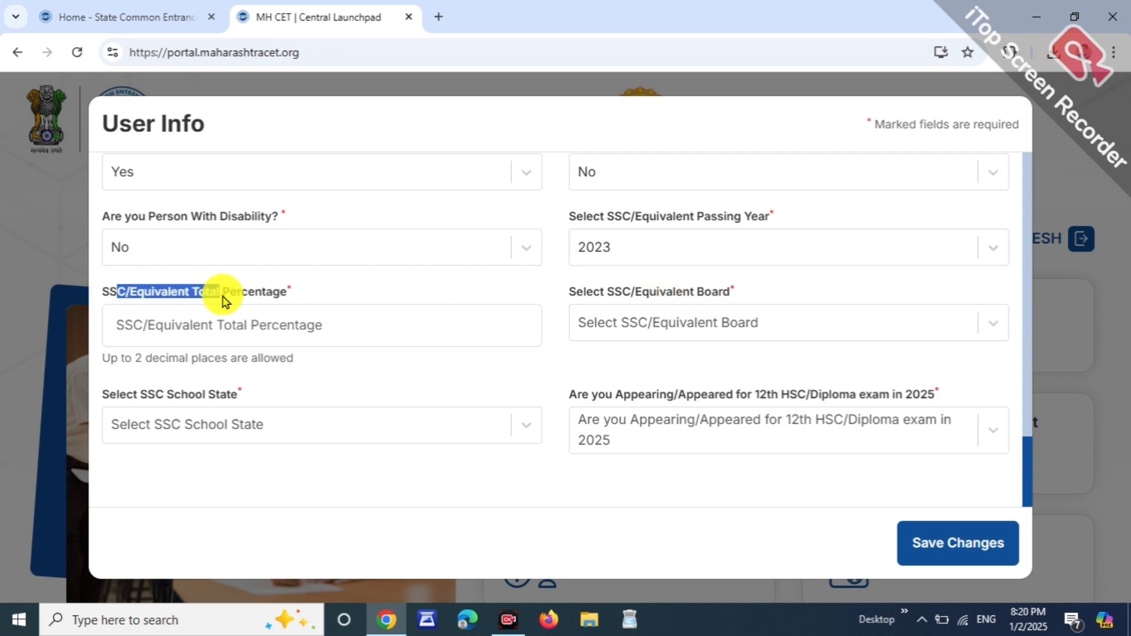
{"action": "left_click", "coordinate": [217, 293]}
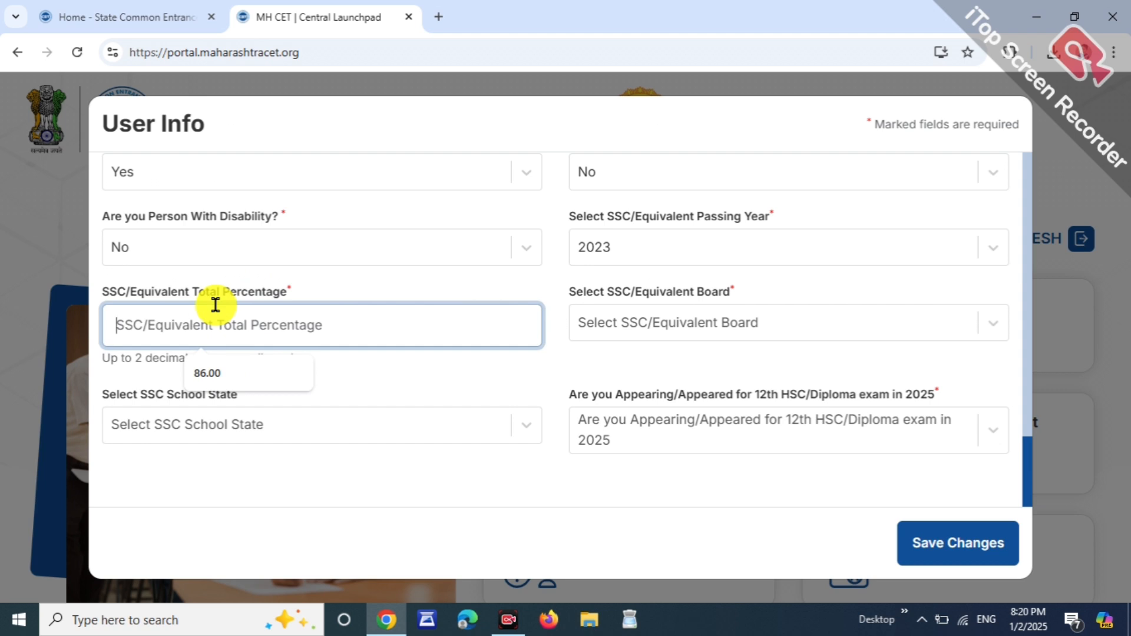
{"action": "type", "text": "87"}
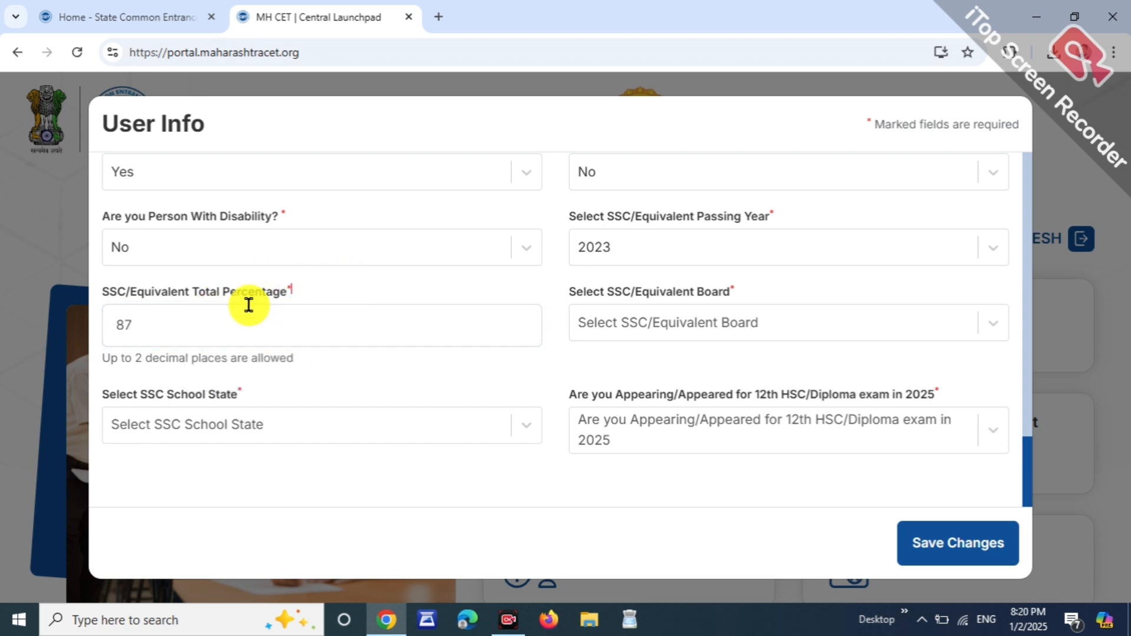
{"action": "type", "text": ".56"}
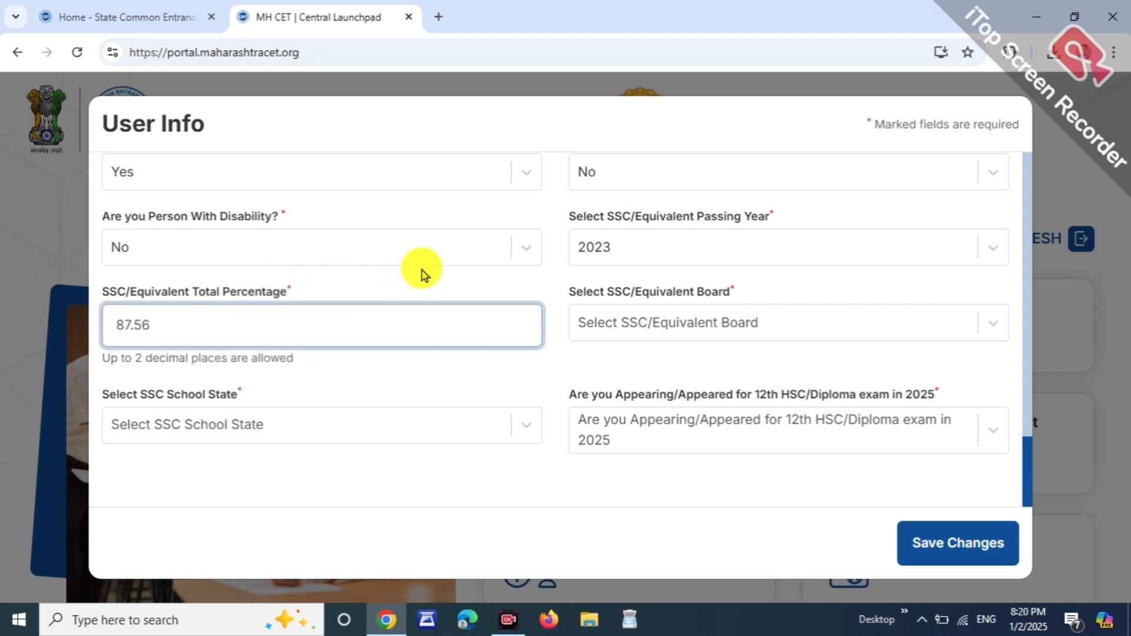
{"action": "left_click", "coordinate": [105, 301]}
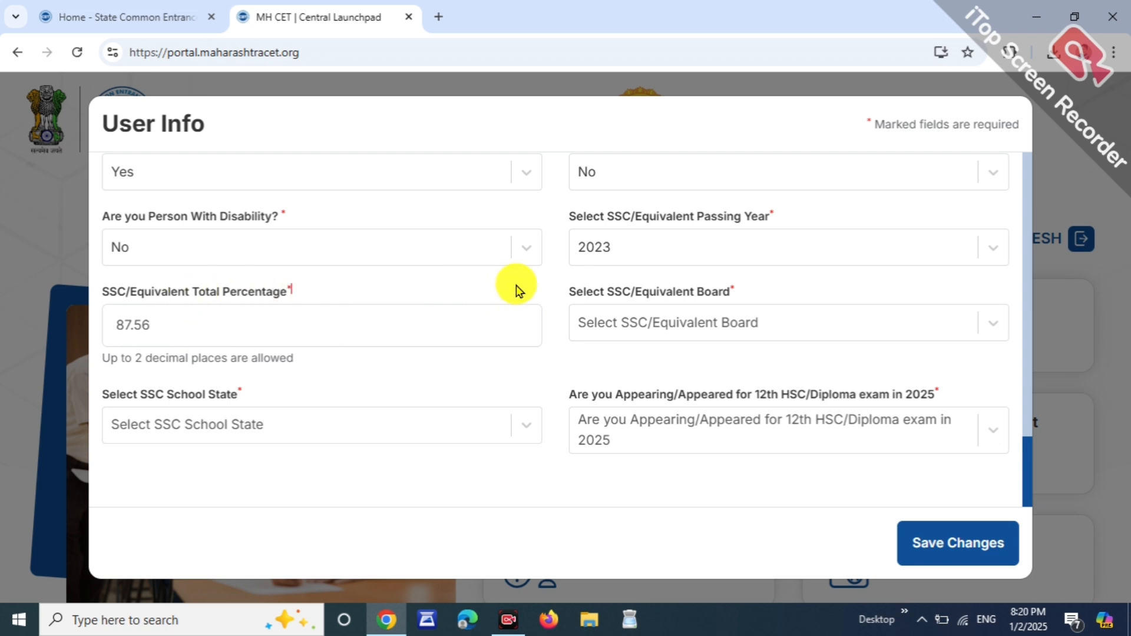
- Choose Maharashtra State Board of Secondary and Higher Secondary Education, Pune as the SSC/Equivalent board
{"action": "left_click_drag", "start_coordinate": [581, 292], "coordinate": [683, 293]}
{"action": "left_click", "coordinate": [711, 333]}
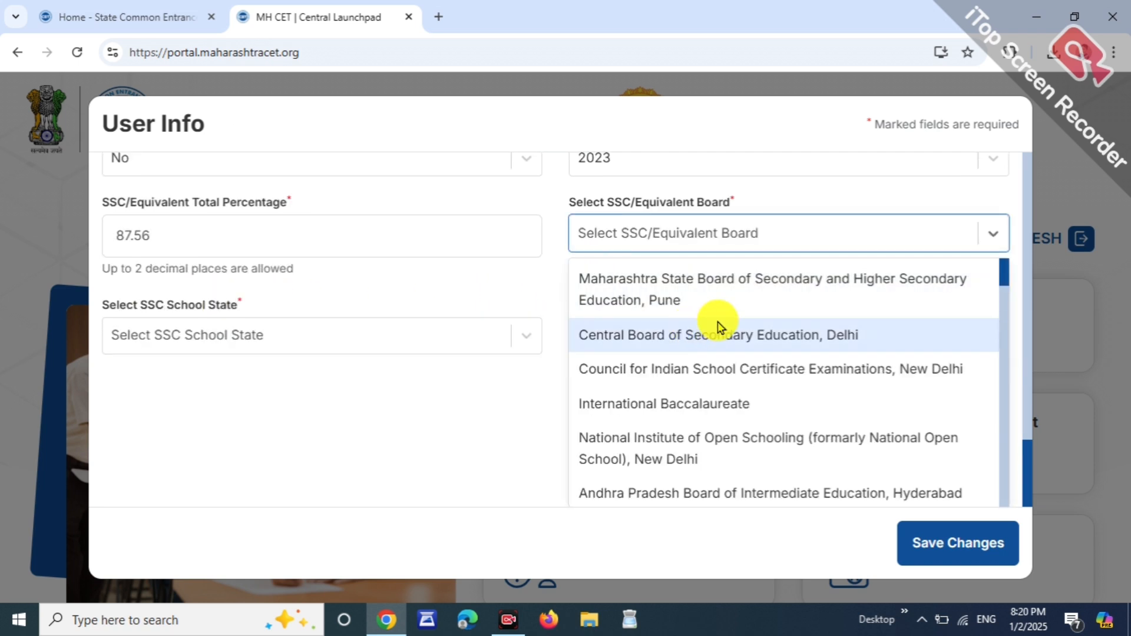
{"action": "left_click", "coordinate": [807, 287]}
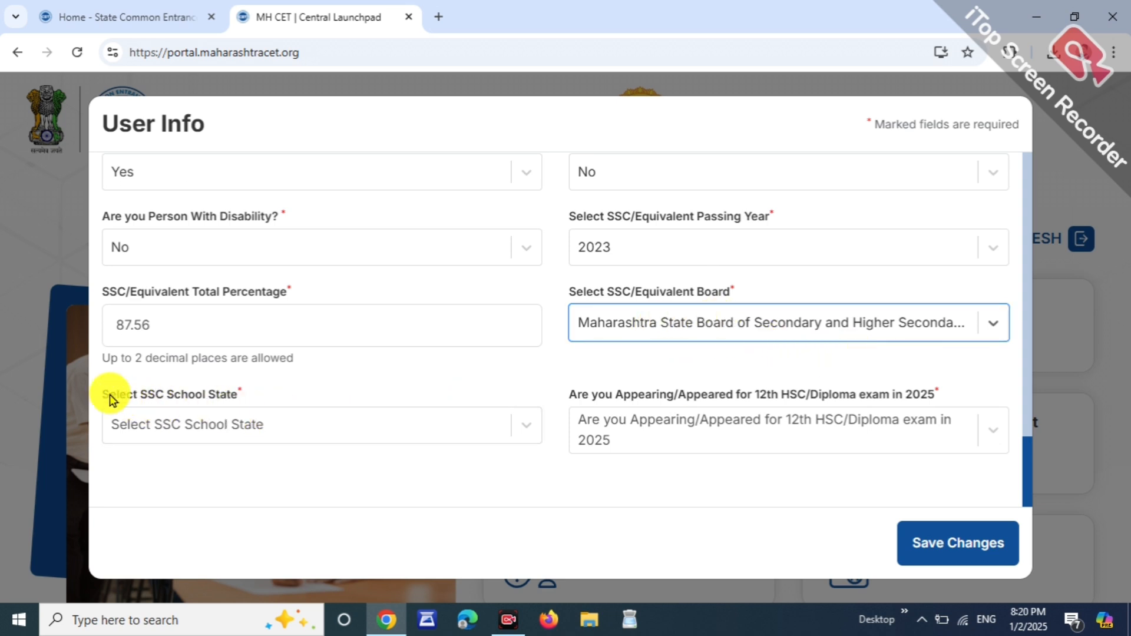
- Set the SSC school state to Maharashtra
{"action": "left_click_drag", "start_coordinate": [109, 394], "coordinate": [164, 399]}
{"action": "left_click", "coordinate": [182, 429]}
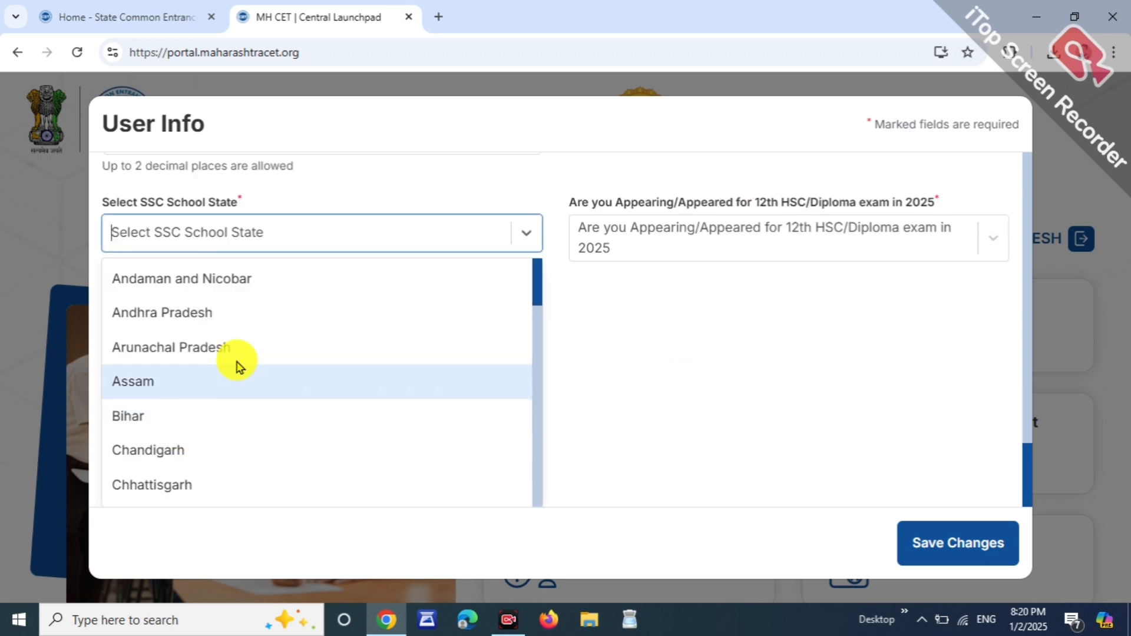
{"action": "scroll", "coordinate": [239, 377], "scroll_direction": "down", "scroll_amount": 2}
{"action": "scroll", "coordinate": [245, 424], "scroll_direction": "down", "scroll_amount": 1}
{"action": "type", "text": "M"}
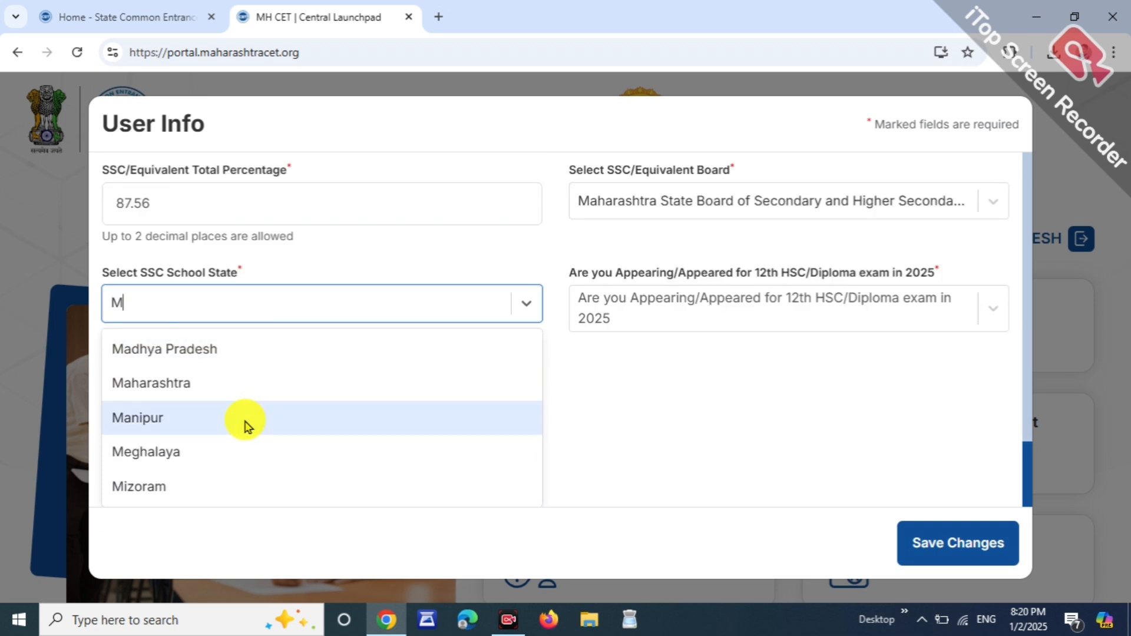
{"action": "left_click", "coordinate": [245, 394]}
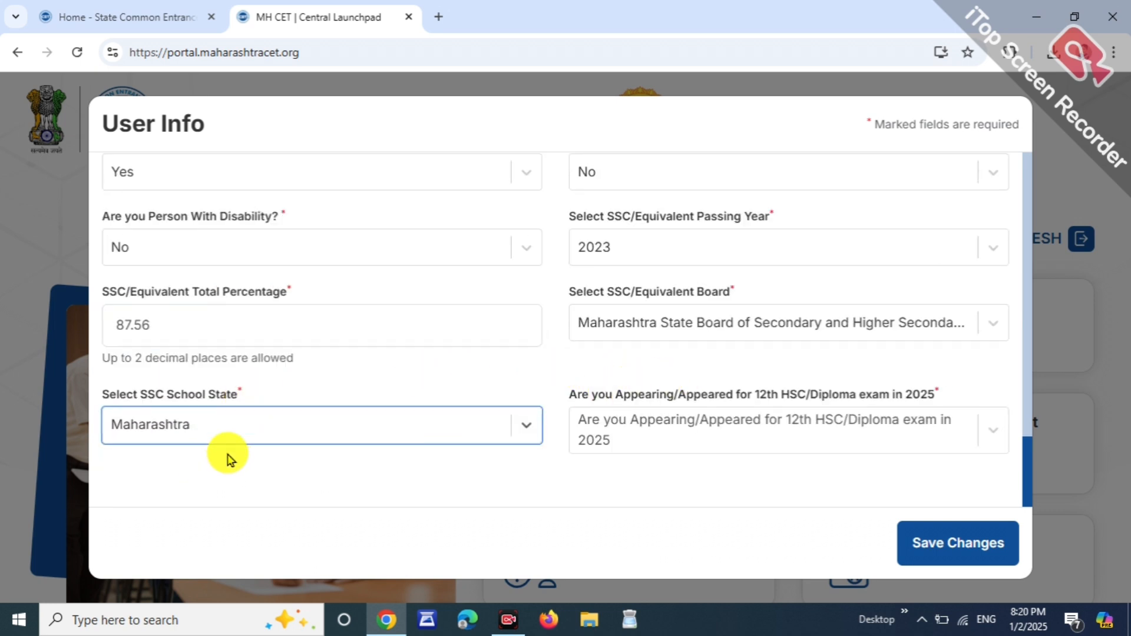
- Answer Yes to appearing or having appeared for the 12th HSC/Diploma exam in 2025
{"action": "left_click_drag", "start_coordinate": [576, 394], "coordinate": [738, 406]}
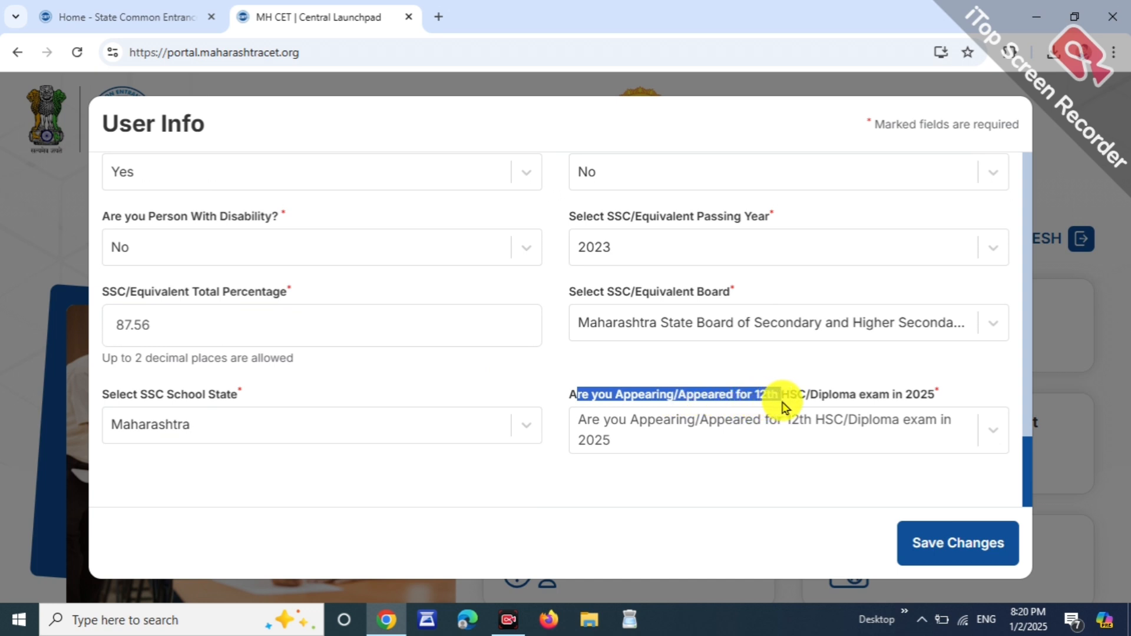
{"action": "left_click_drag", "start_coordinate": [832, 406], "coordinate": [880, 406]}
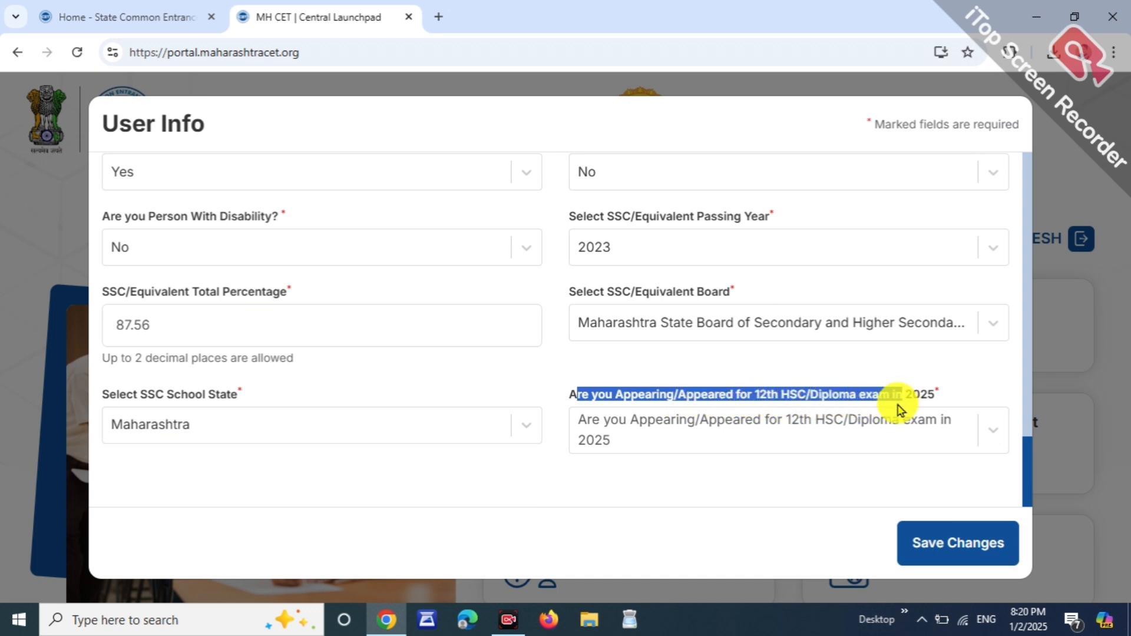
{"action": "left_click", "coordinate": [858, 427]}
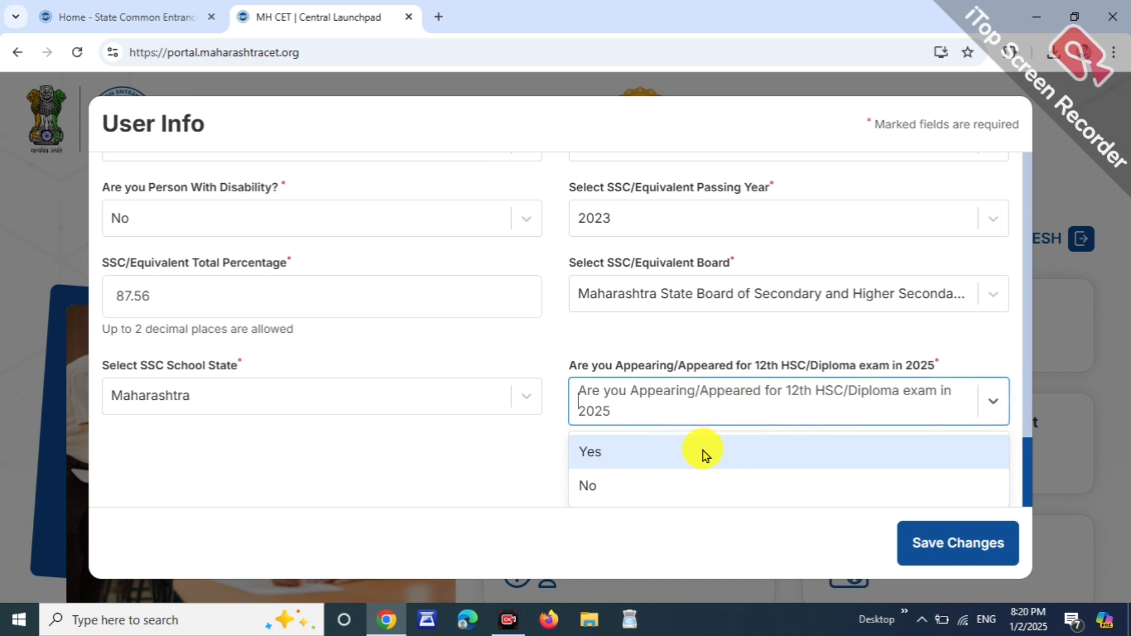
{"action": "left_click", "coordinate": [785, 369]}
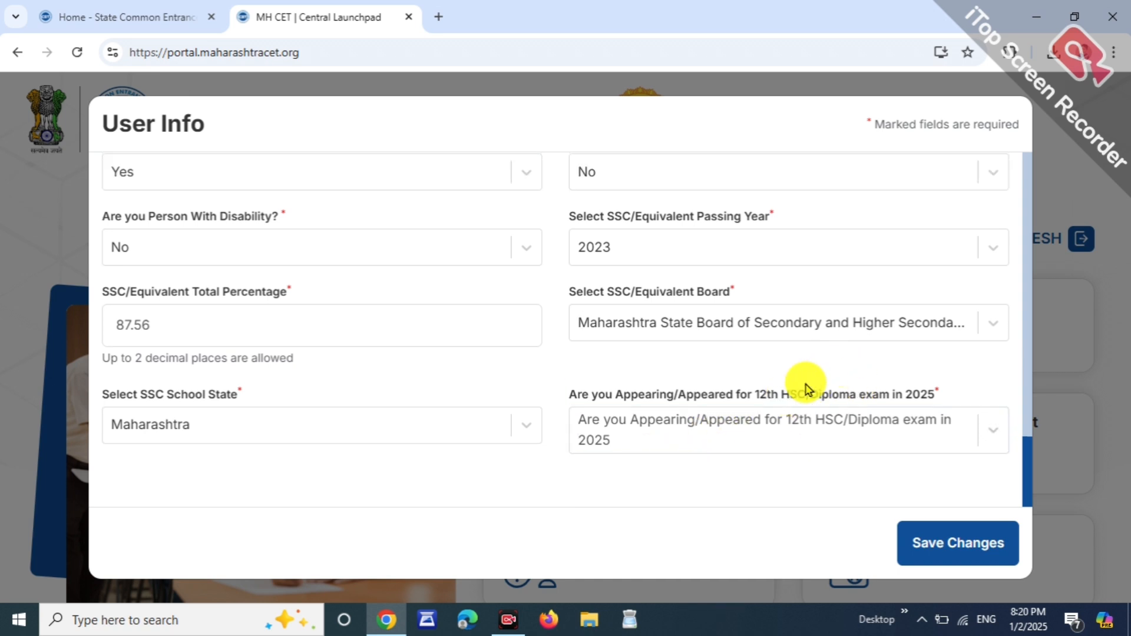
{"action": "left_click_drag", "start_coordinate": [796, 400], "coordinate": [855, 396]}
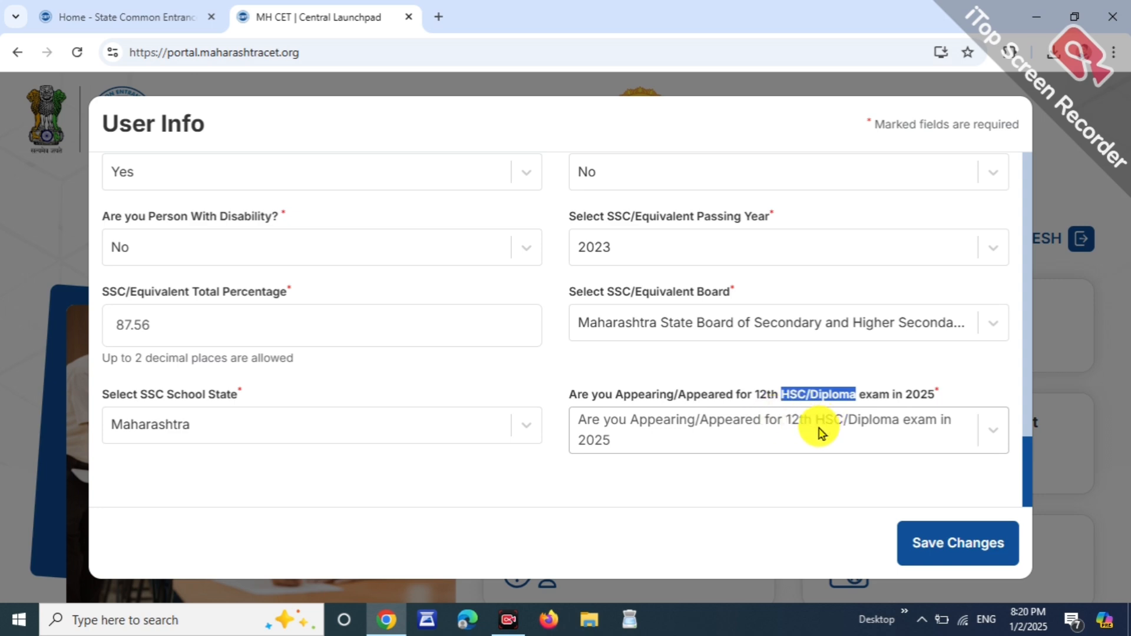
{"action": "left_click", "coordinate": [821, 431]}
{"action": "left_click", "coordinate": [670, 450]}
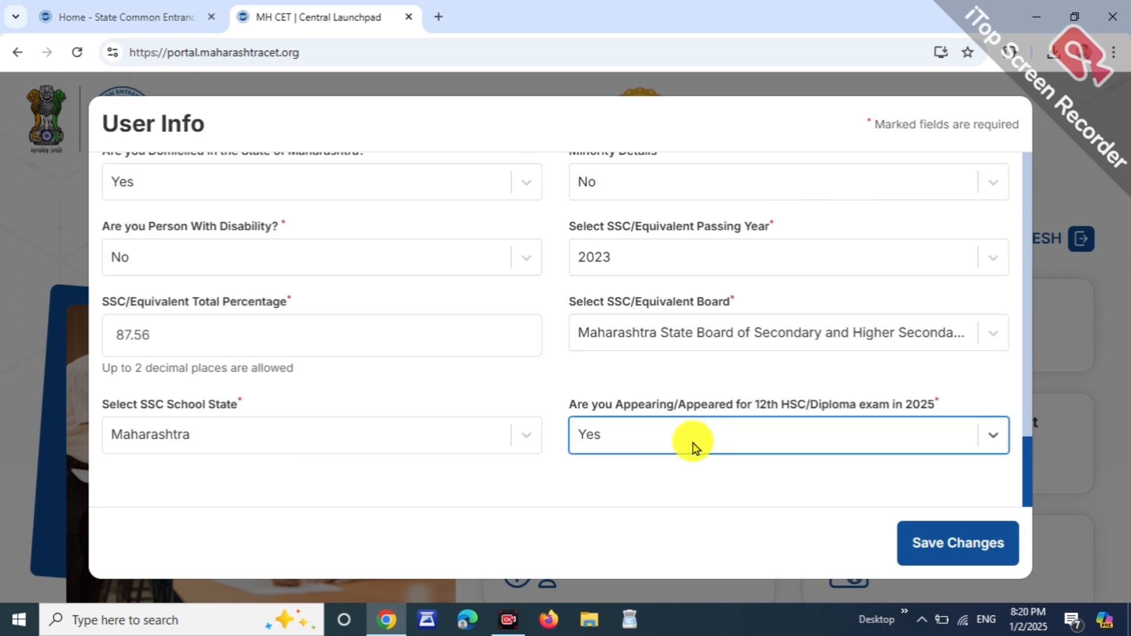
- Change the 12th HSC/Diploma exam in 2025 answer to No and review the additional HSC/Diploma fields
{"action": "left_click", "coordinate": [721, 445]}
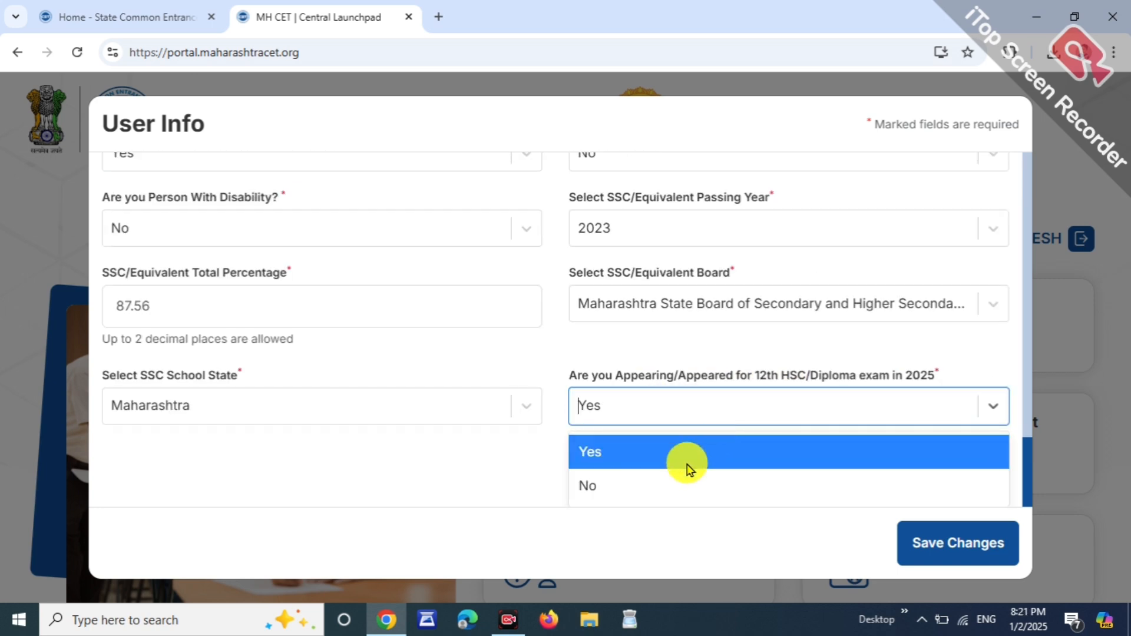
{"action": "left_click", "coordinate": [669, 483]}
{"action": "scroll", "coordinate": [262, 389], "scroll_direction": "down", "scroll_amount": 3}
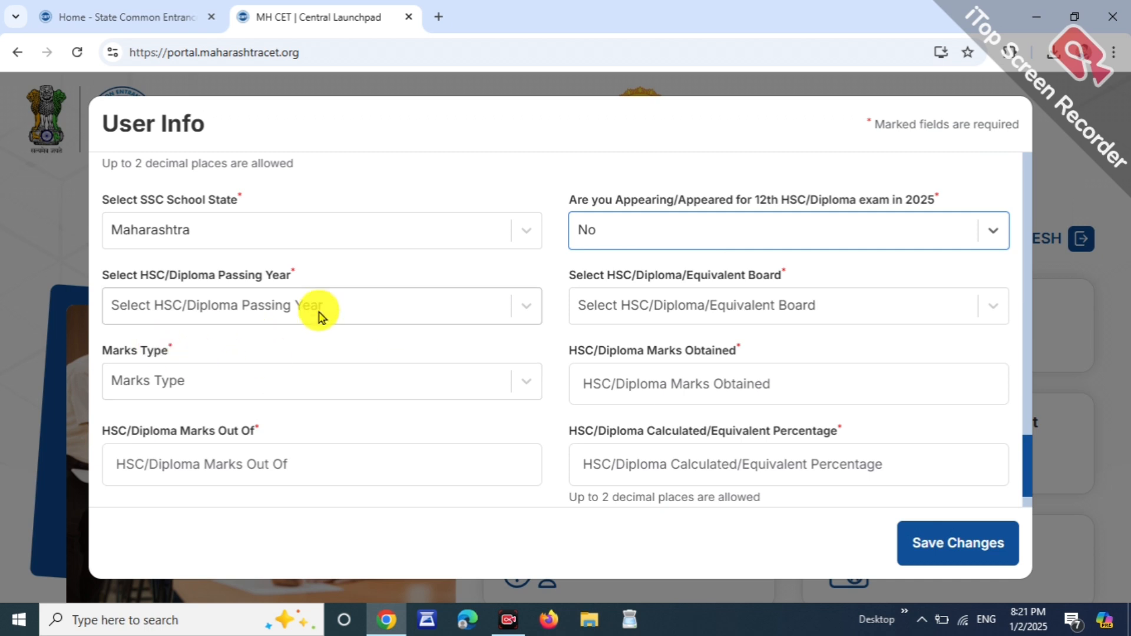
{"action": "scroll", "coordinate": [320, 384], "scroll_direction": "down", "scroll_amount": 1}
{"action": "scroll", "coordinate": [560, 285], "scroll_direction": "up", "scroll_amount": 2}
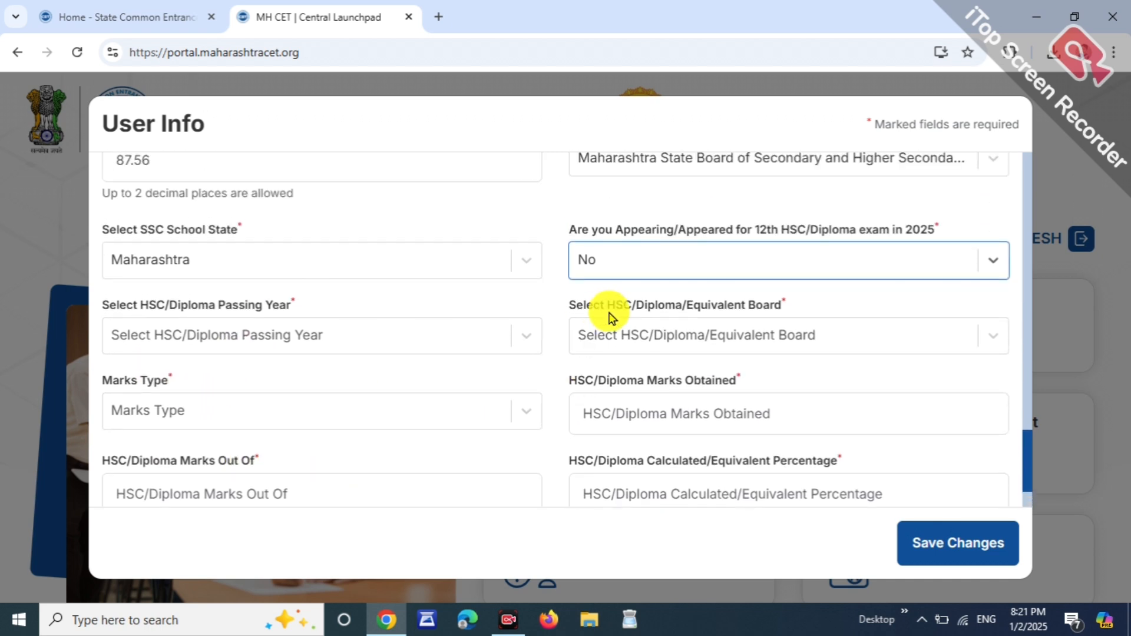
- Change the answer about appearing for the 12th HSC/Diploma exam in 2025 to Yes and save the user profile
{"action": "left_click", "coordinate": [683, 259]}
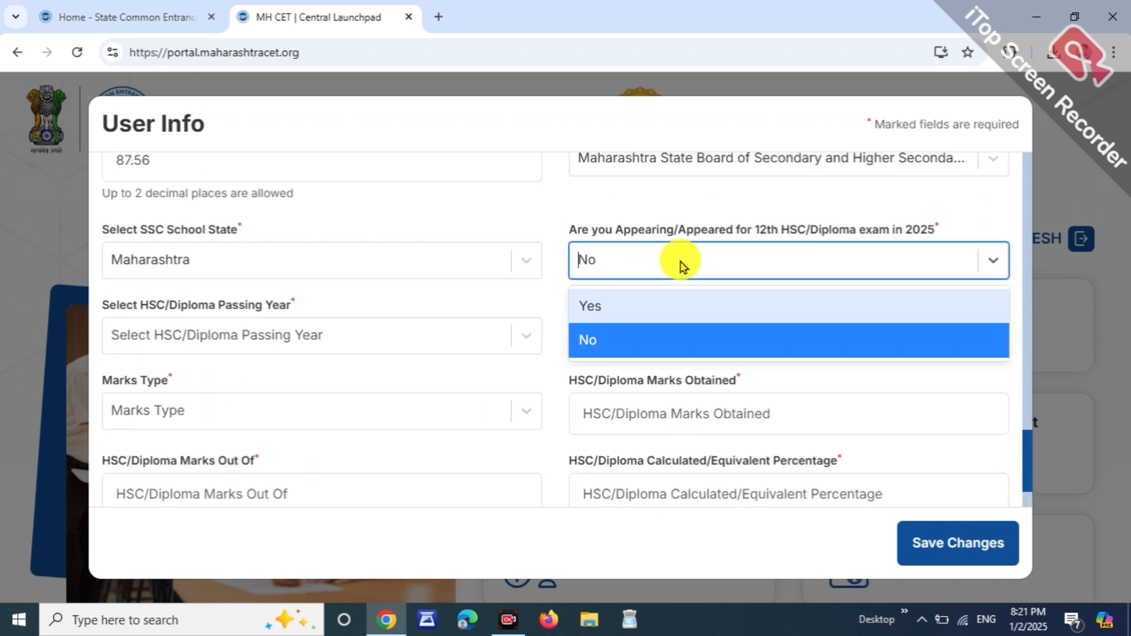
{"action": "left_click", "coordinate": [666, 305]}
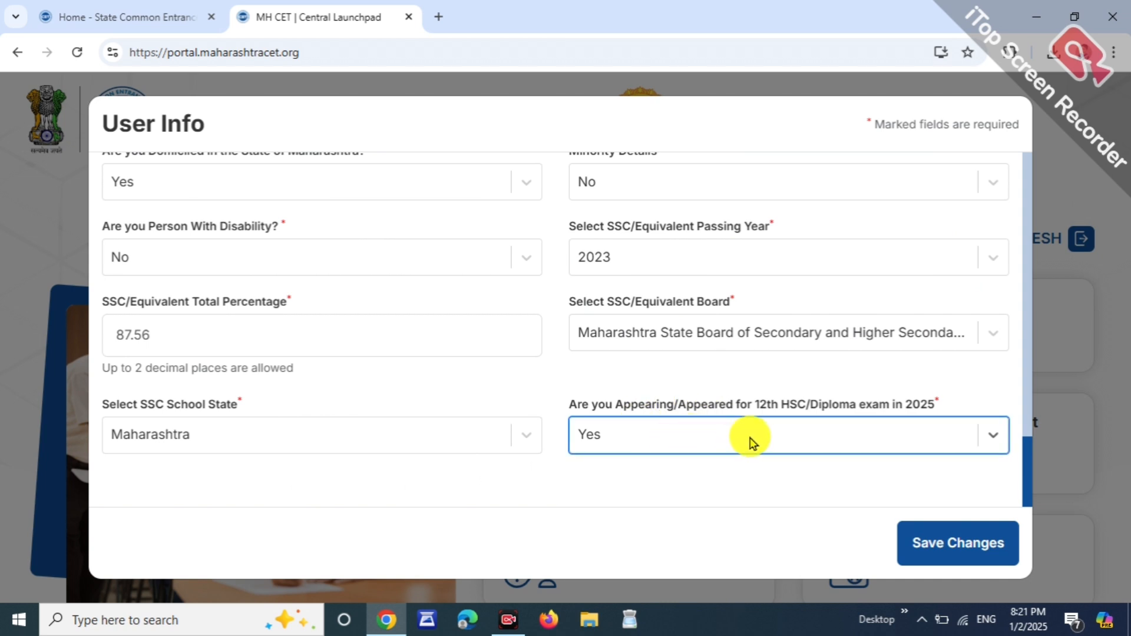
{"action": "left_click", "coordinate": [958, 540]}
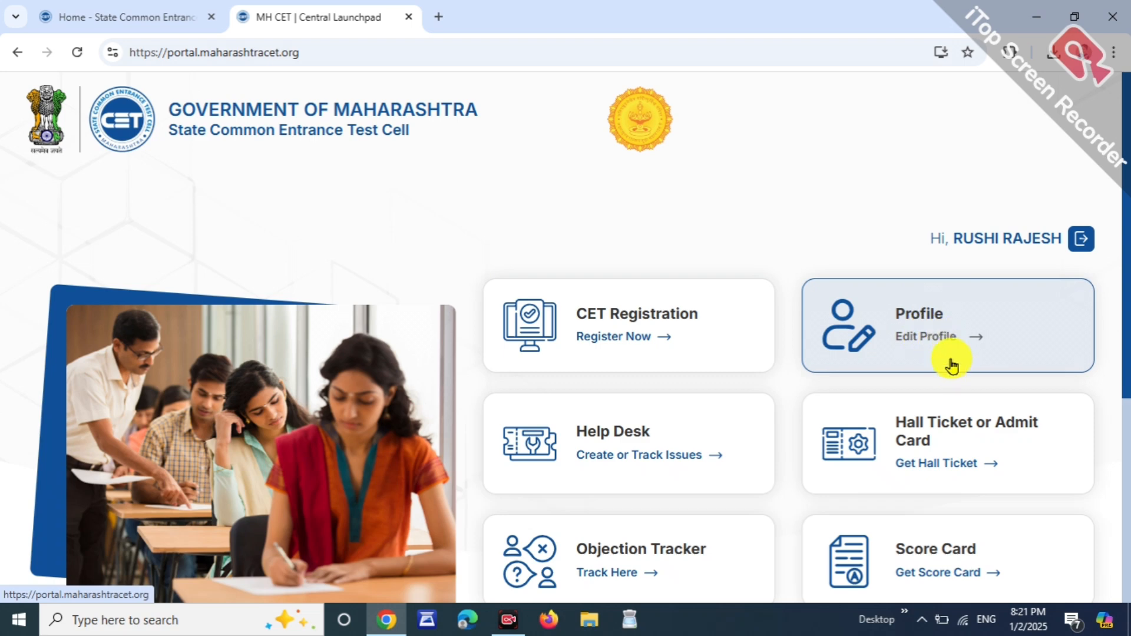
- Start the MHT-CET 2025 registration under Technical Education UG and accept the information brochure declaration to proceed
{"action": "left_click", "coordinate": [630, 324]}
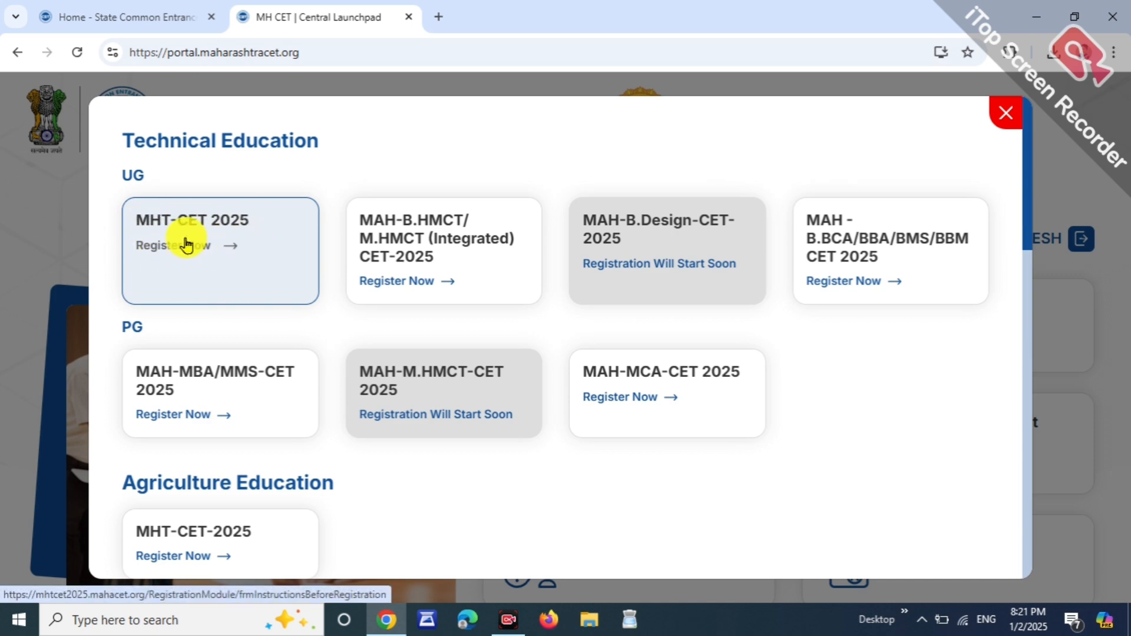
{"action": "left_click", "coordinate": [254, 238]}
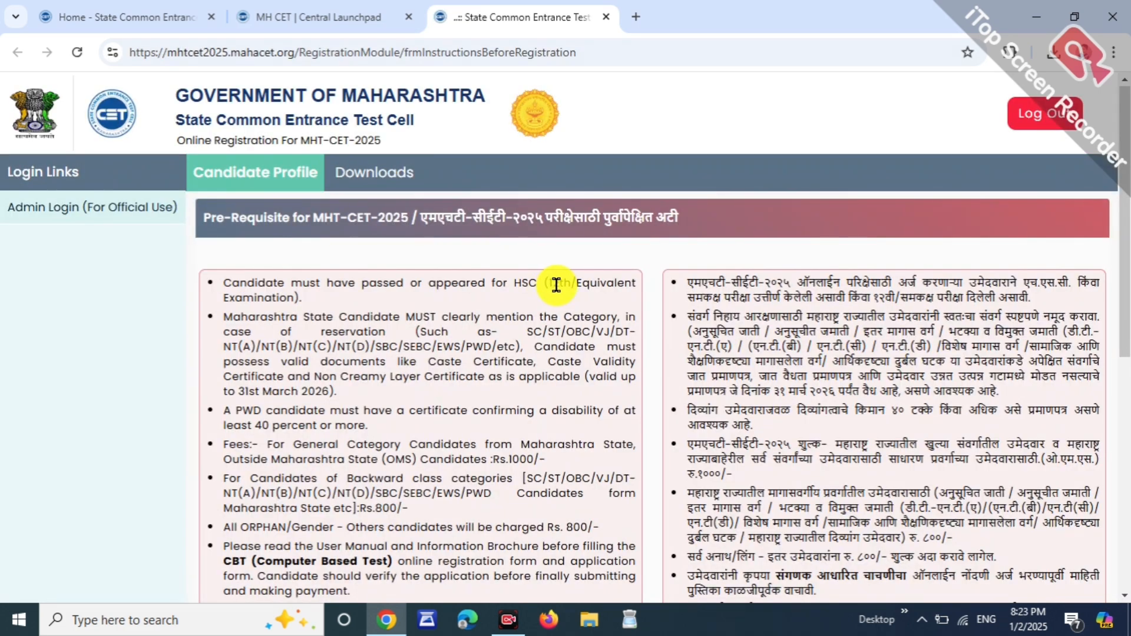
{"action": "scroll", "coordinate": [566, 294], "scroll_direction": "down", "scroll_amount": 10}
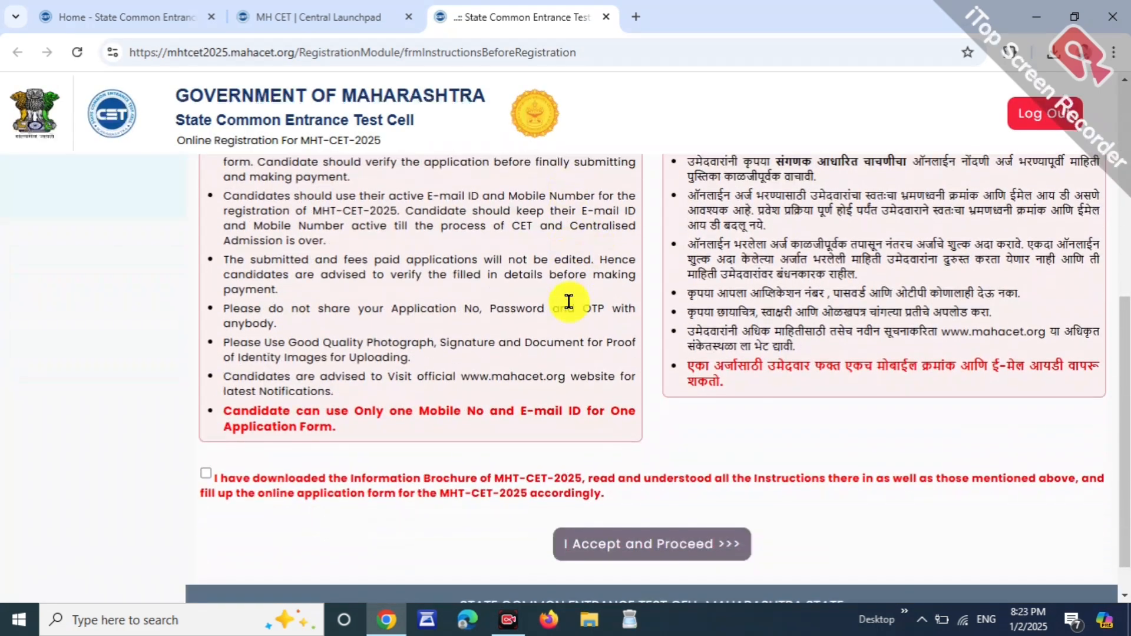
{"action": "scroll", "coordinate": [568, 301], "scroll_direction": "down", "scroll_amount": 1}
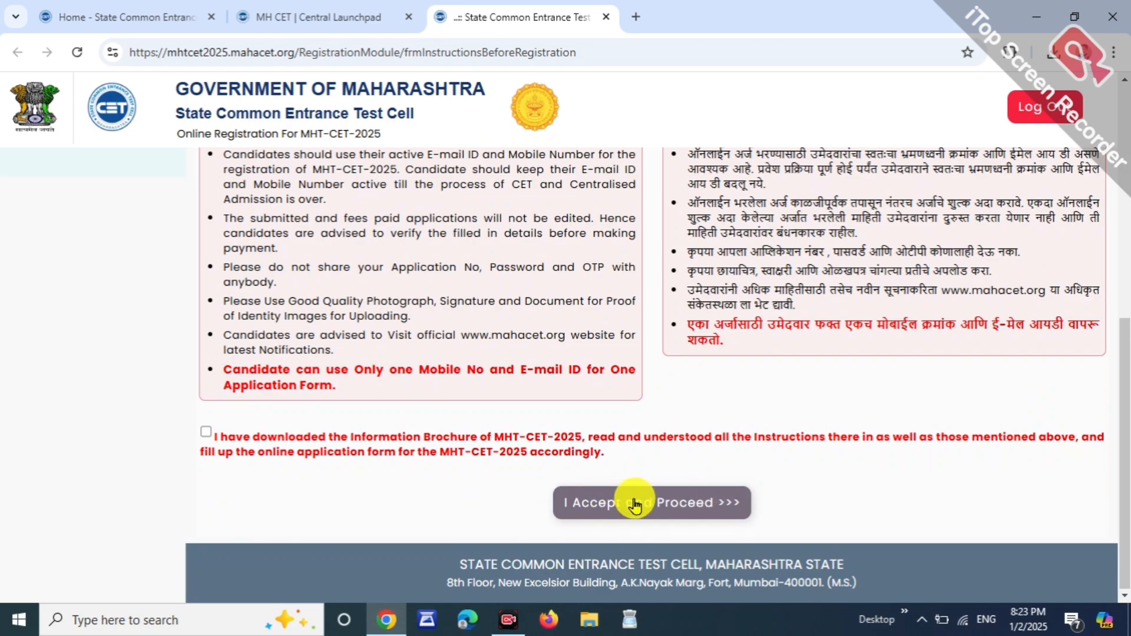
{"action": "left_click", "coordinate": [655, 506]}
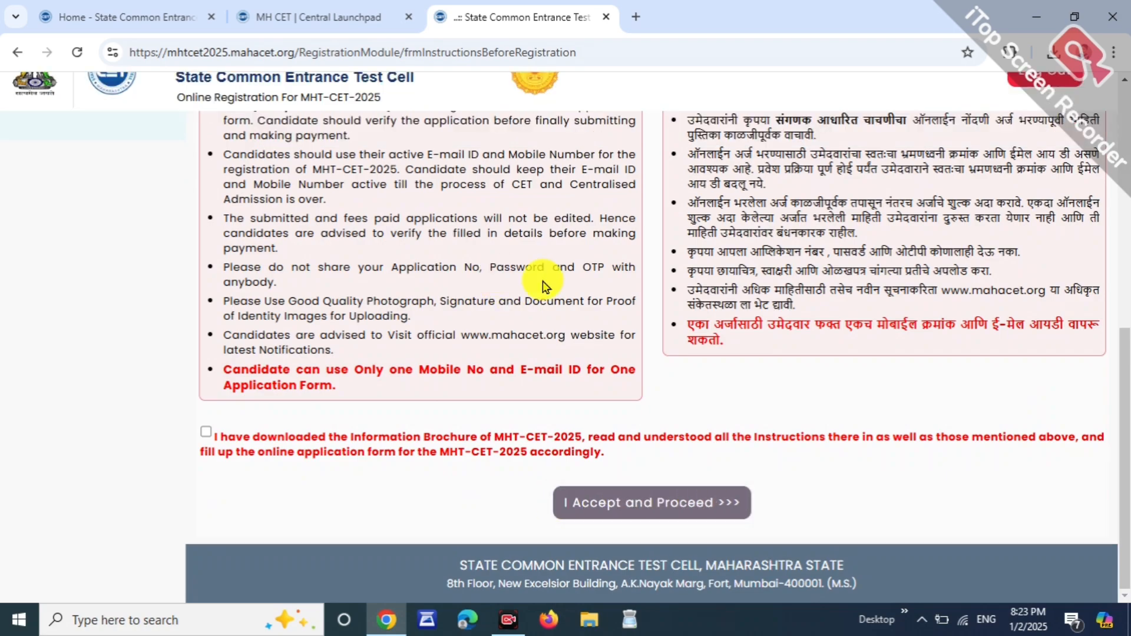
{"action": "left_click", "coordinate": [207, 436]}
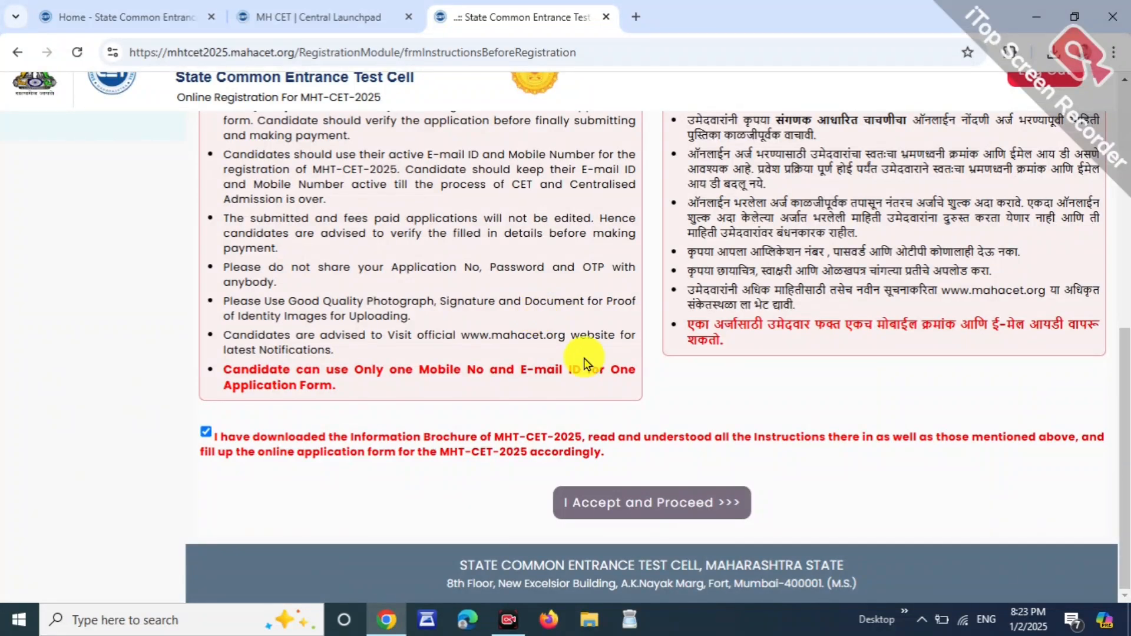
{"action": "left_click", "coordinate": [674, 504]}
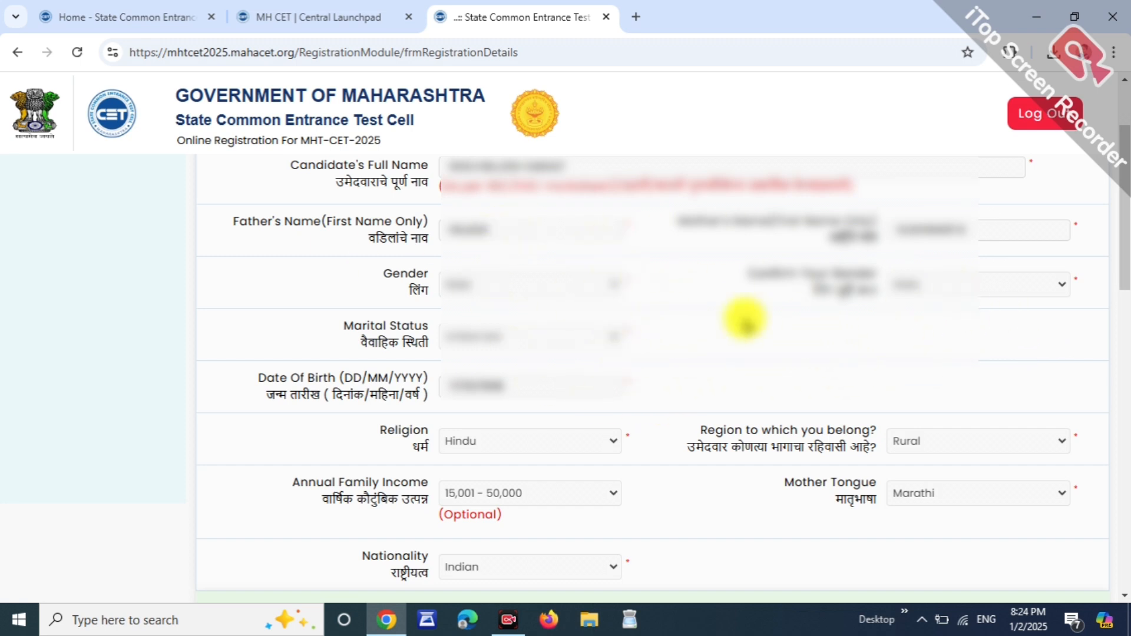
- Save the registration details with the displayed security pin filled in, and verify the mobile number with the one-time password
{"action": "scroll", "coordinate": [707, 285], "scroll_direction": "down", "scroll_amount": 10}
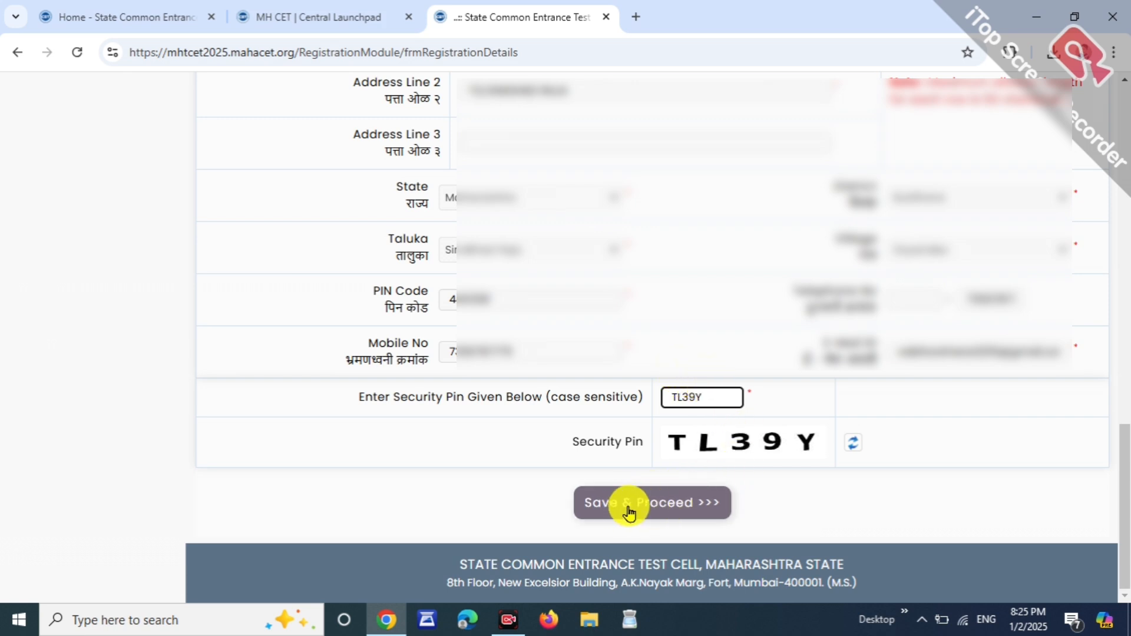
{"action": "left_click", "coordinate": [655, 504]}
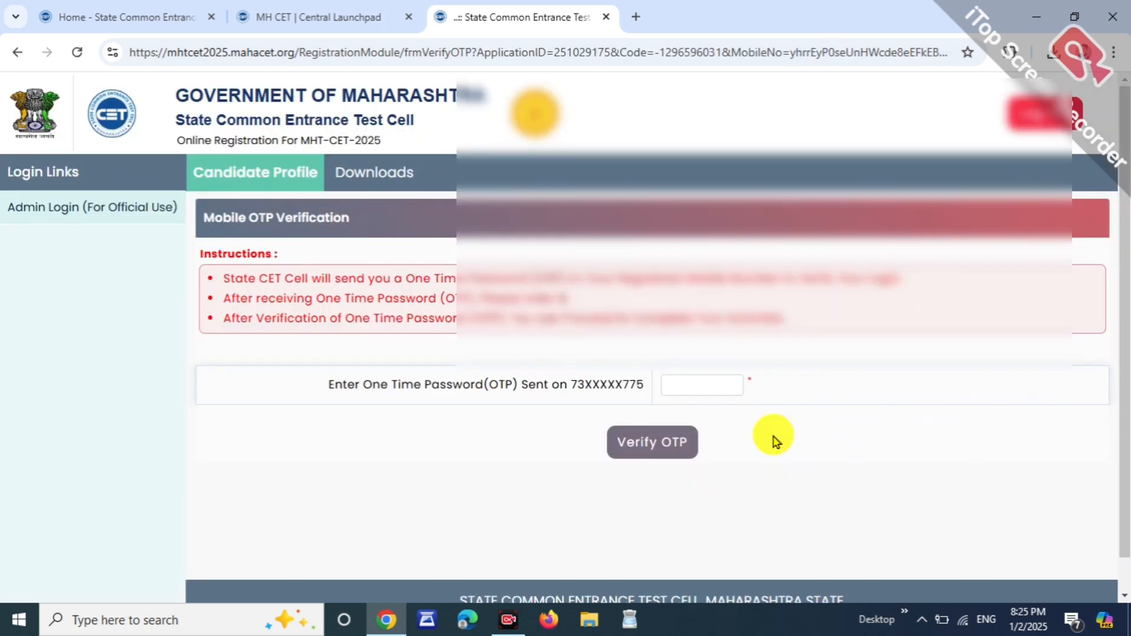
{"action": "left_click", "coordinate": [800, 386]}
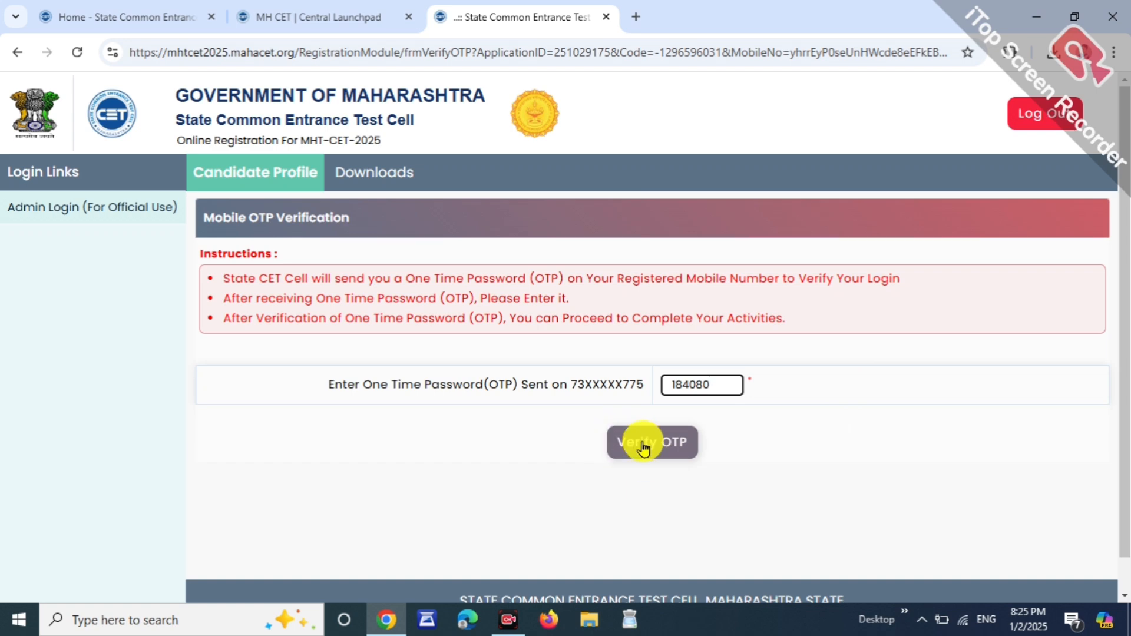
{"action": "left_click", "coordinate": [643, 446]}
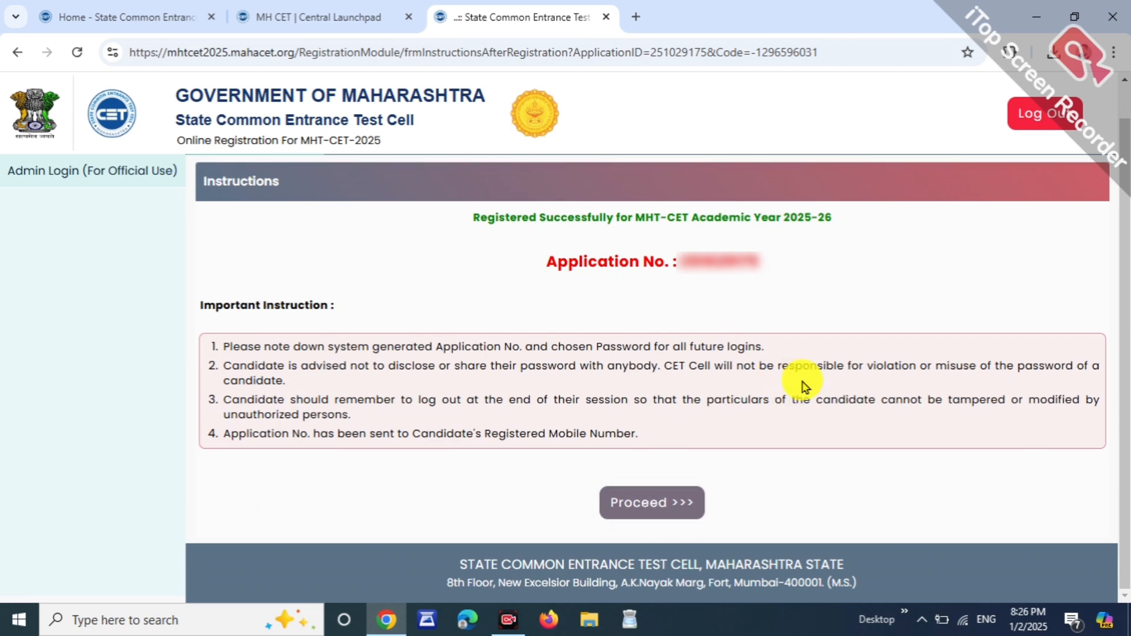
- Proceed past the registration instructions and continue from the form status page to complete the application form
{"action": "left_click", "coordinate": [651, 502]}
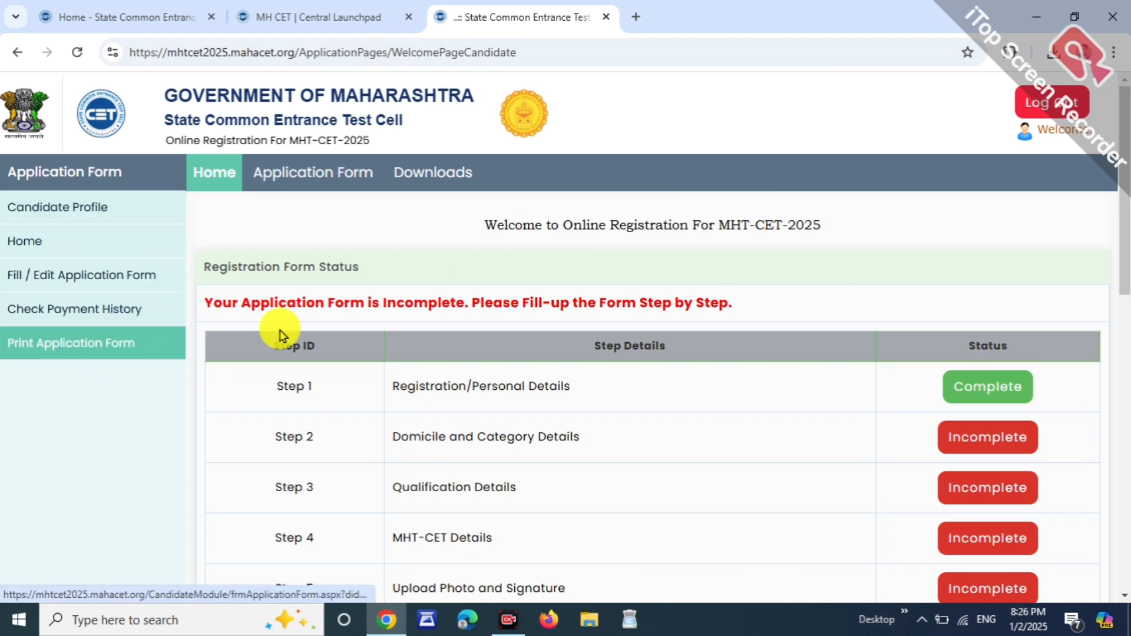
{"action": "left_click_drag", "start_coordinate": [1129, 189], "coordinate": [1121, 377]}
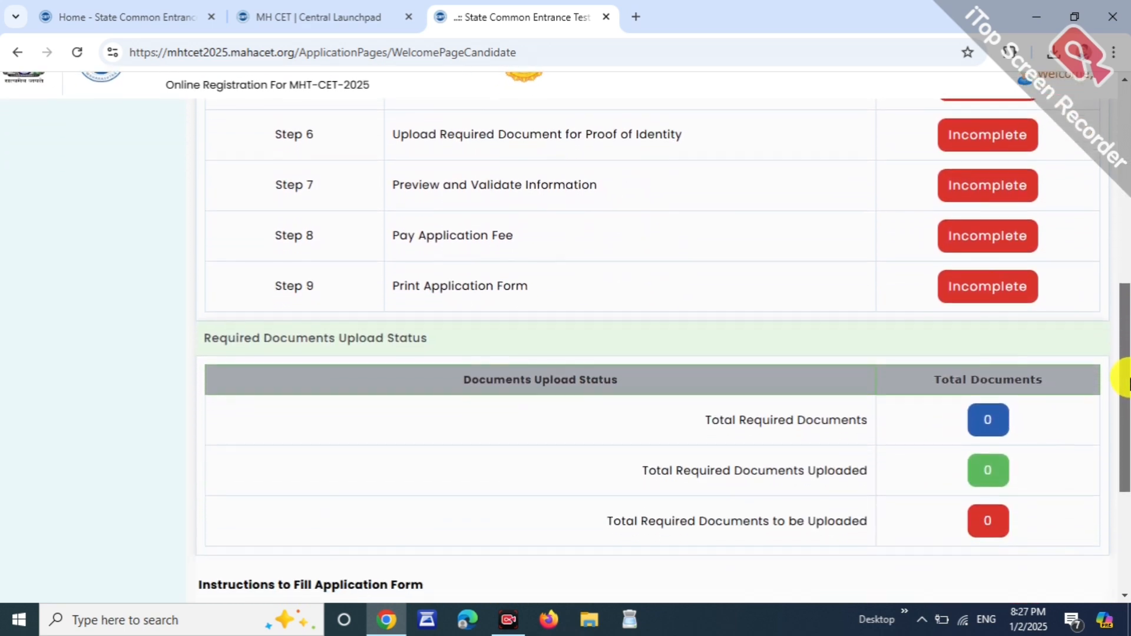
{"action": "left_click_drag", "start_coordinate": [1128, 336], "coordinate": [1128, 454]}
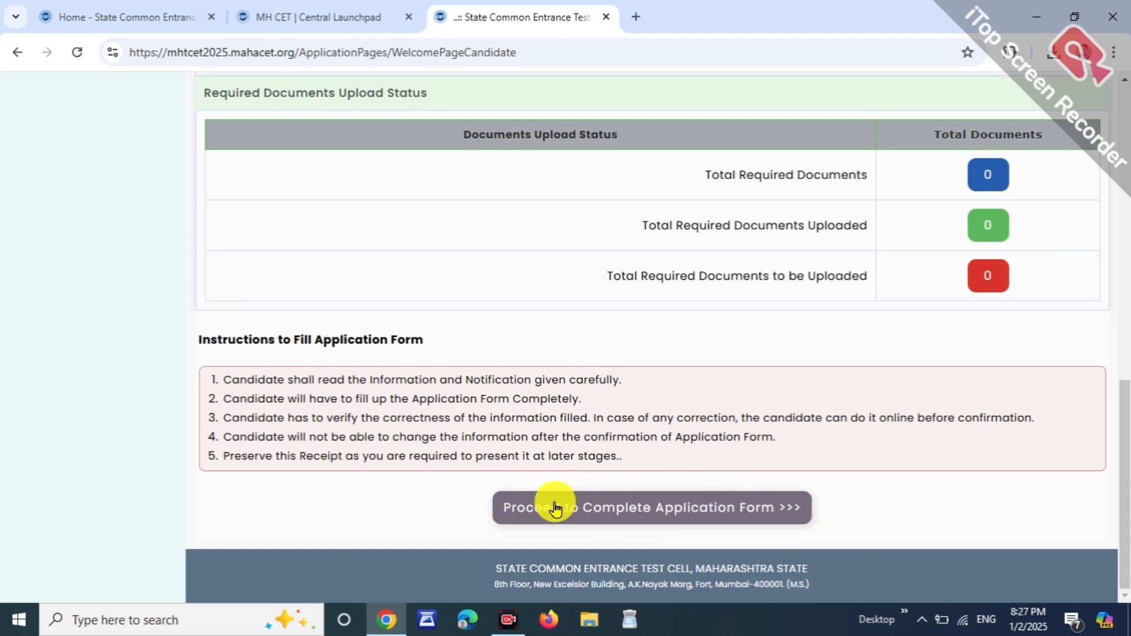
{"action": "left_click", "coordinate": [660, 510]}
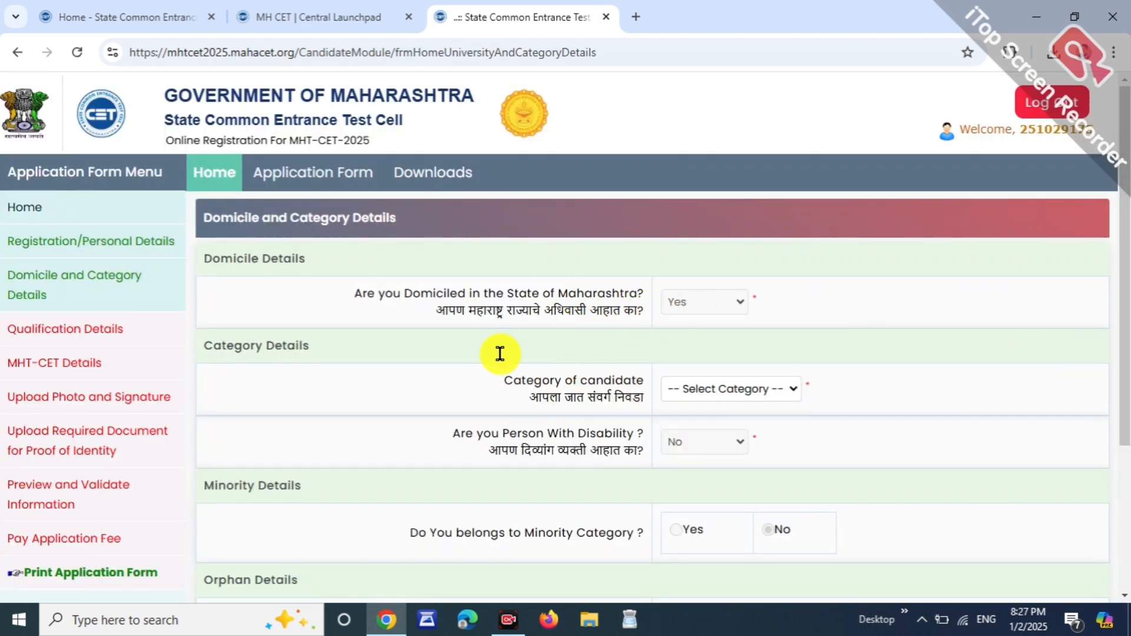
- Set the category of candidate to OBC and acknowledge the notice about required caste certificates
{"action": "left_click_drag", "start_coordinate": [518, 356], "coordinate": [612, 367]}
{"action": "left_click_drag", "start_coordinate": [487, 306], "coordinate": [613, 305]}
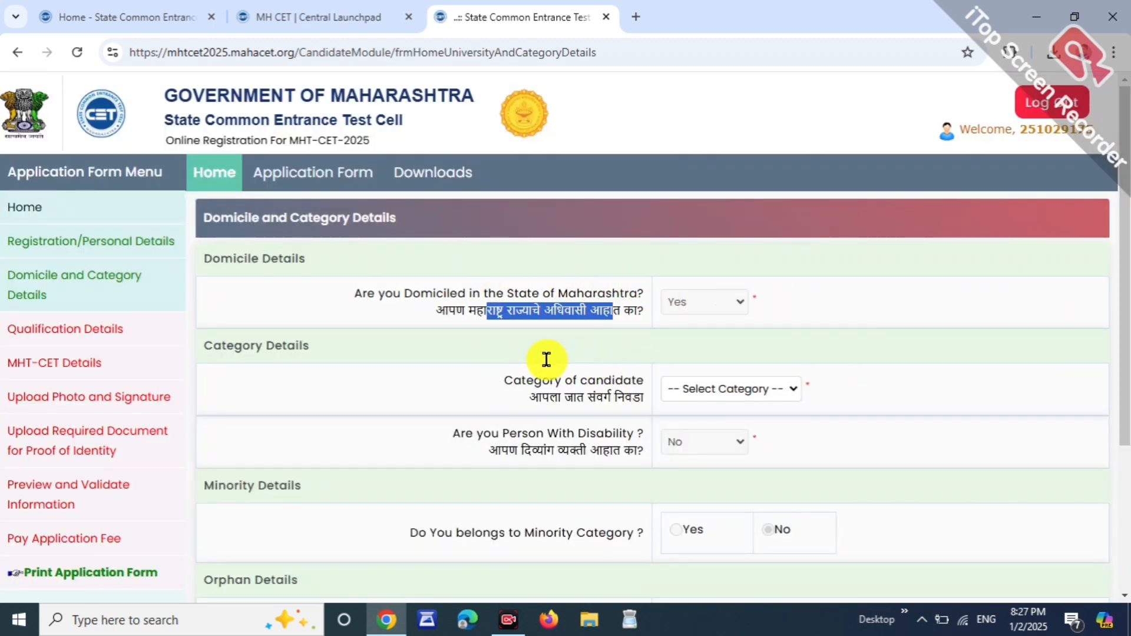
{"action": "left_click_drag", "start_coordinate": [555, 377], "coordinate": [779, 400]}
{"action": "left_click", "coordinate": [781, 403]}
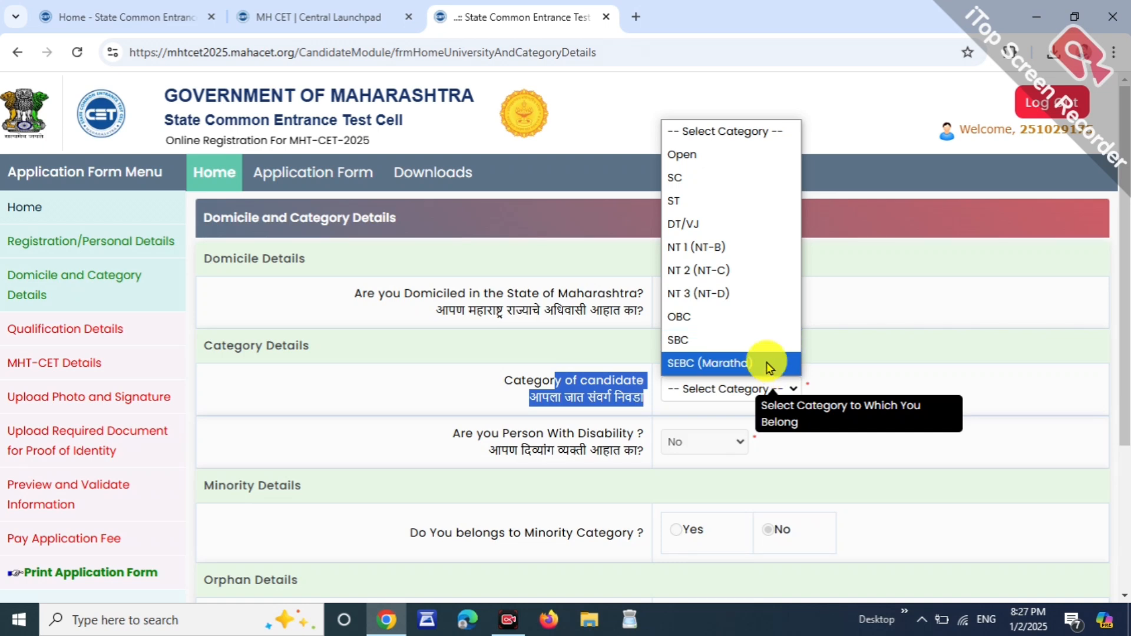
{"action": "left_click", "coordinate": [765, 317]}
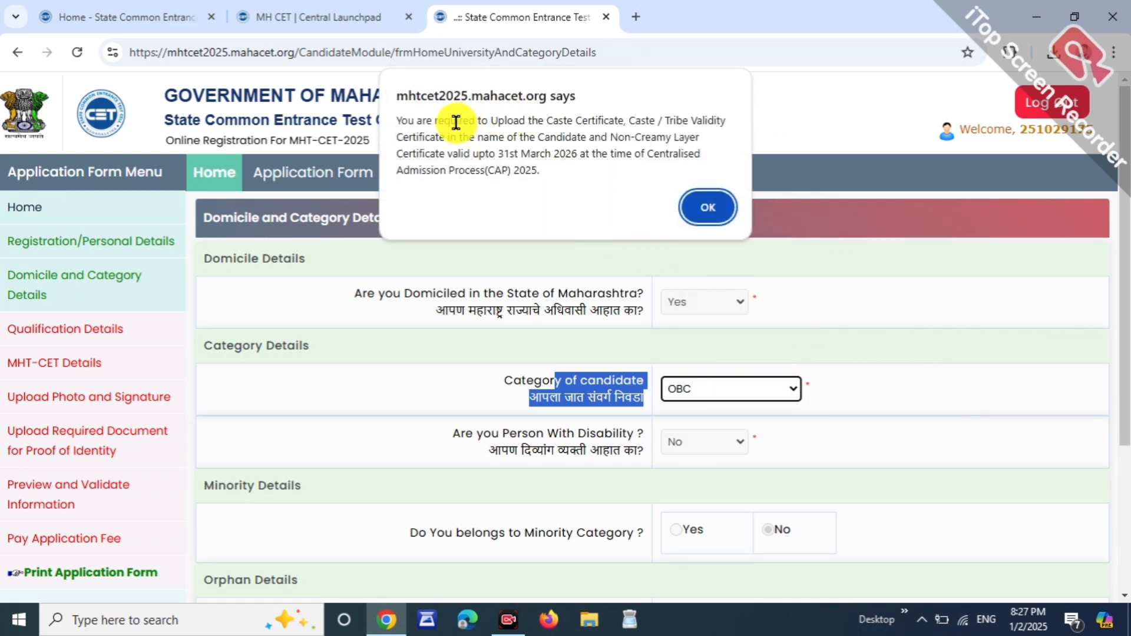
{"action": "left_click_drag", "start_coordinate": [469, 118], "coordinate": [532, 146]}
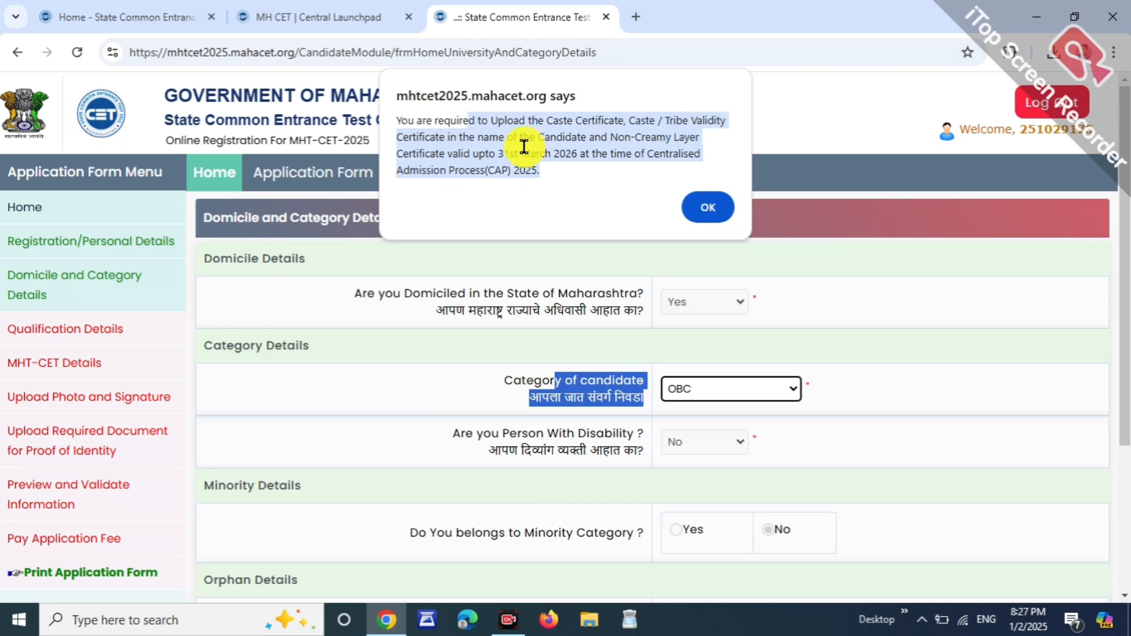
{"action": "left_click", "coordinate": [713, 207]}
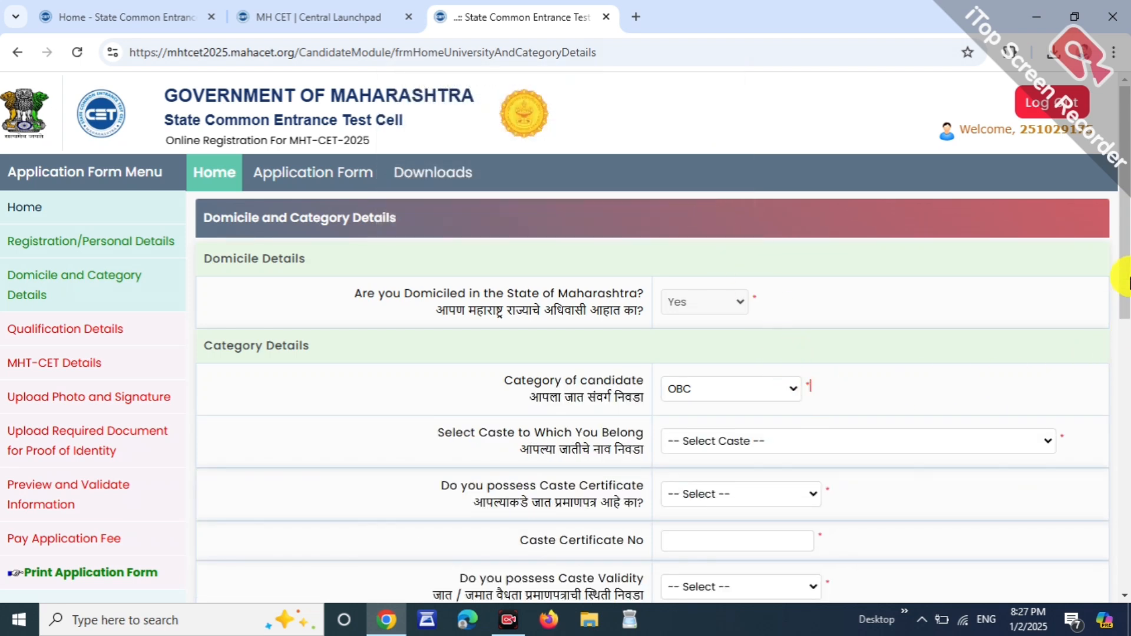
- Select Mali (182) as the caste to which the candidate belongs
{"action": "left_click_drag", "start_coordinate": [1125, 281], "coordinate": [1124, 360]}
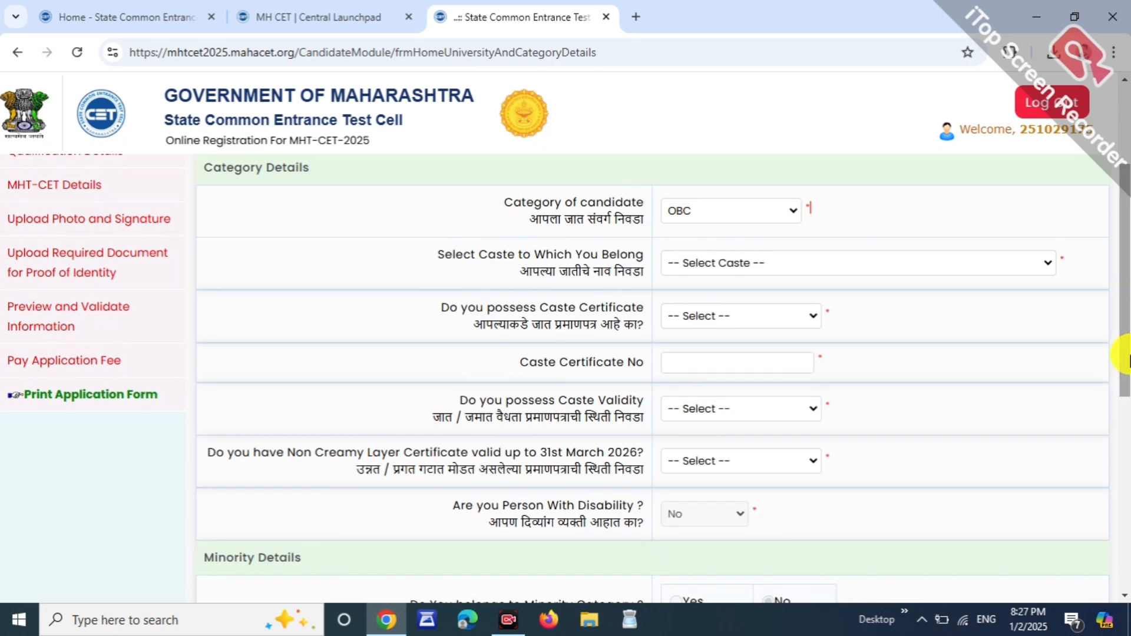
{"action": "left_click_drag", "start_coordinate": [452, 254], "coordinate": [628, 250]}
{"action": "left_click", "coordinate": [730, 263]}
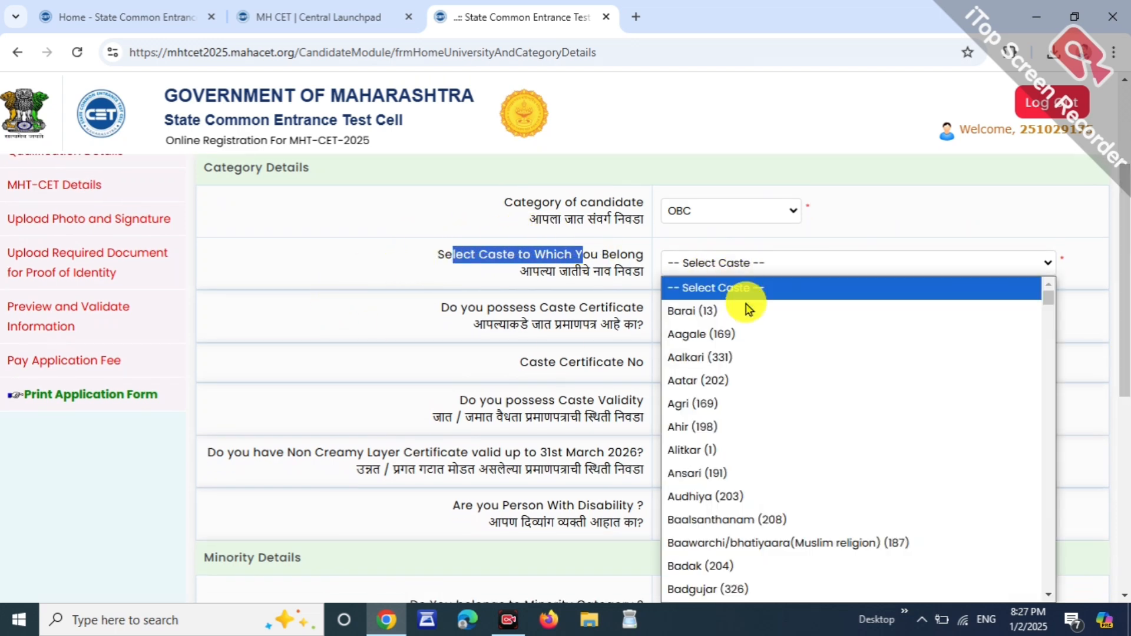
{"action": "scroll", "coordinate": [748, 309], "scroll_direction": "down", "scroll_amount": 20}
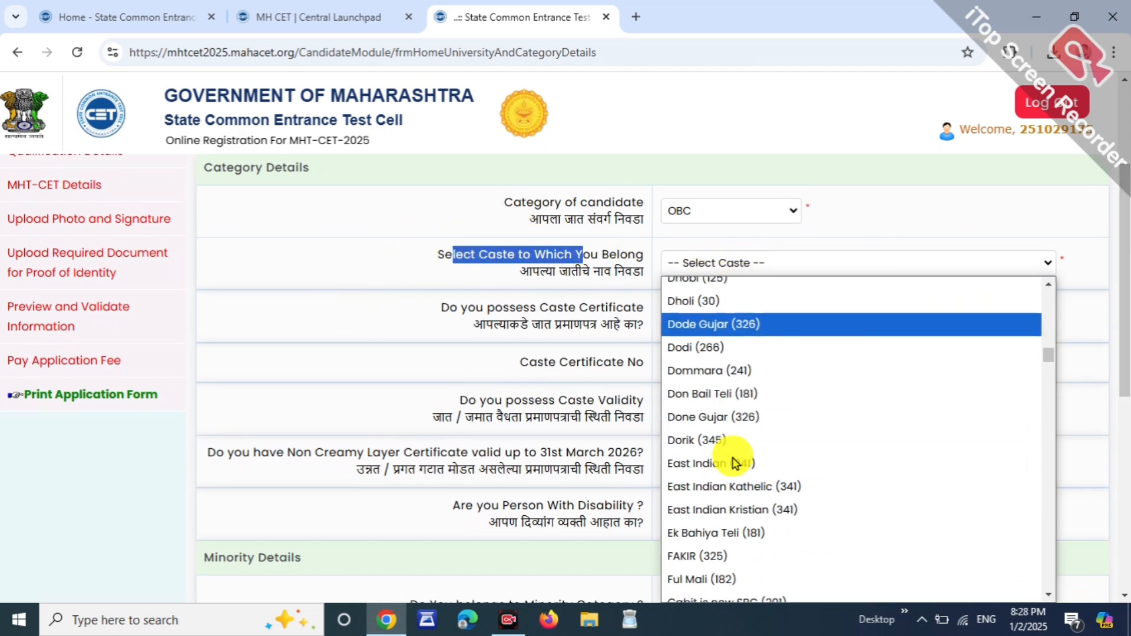
{"action": "scroll", "coordinate": [736, 464], "scroll_direction": "down", "scroll_amount": 6}
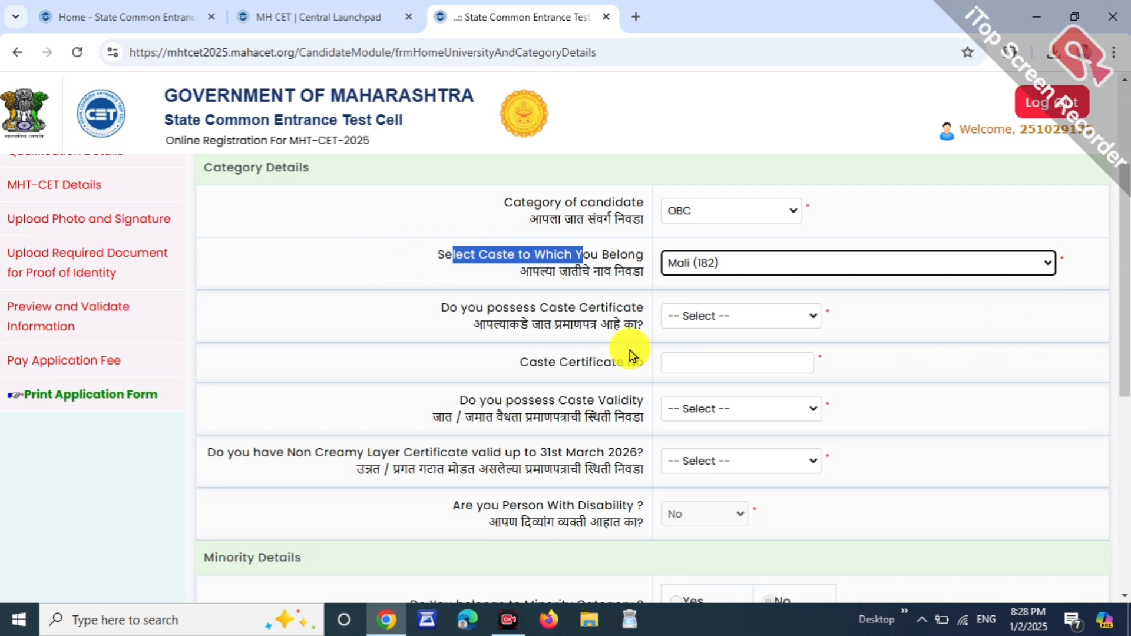
- Set the caste certificate possession status to Available in the category details
{"action": "left_click_drag", "start_coordinate": [441, 308], "coordinate": [593, 306]}
{"action": "left_click", "coordinate": [606, 303]}
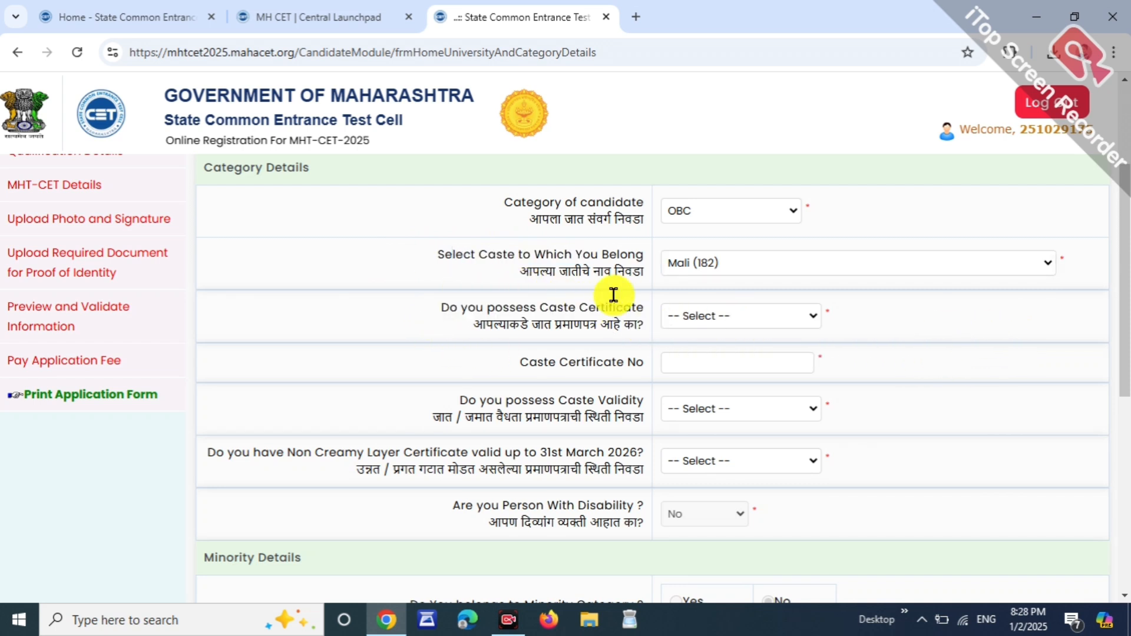
{"action": "left_click", "coordinate": [745, 318]}
{"action": "left_click", "coordinate": [761, 364]}
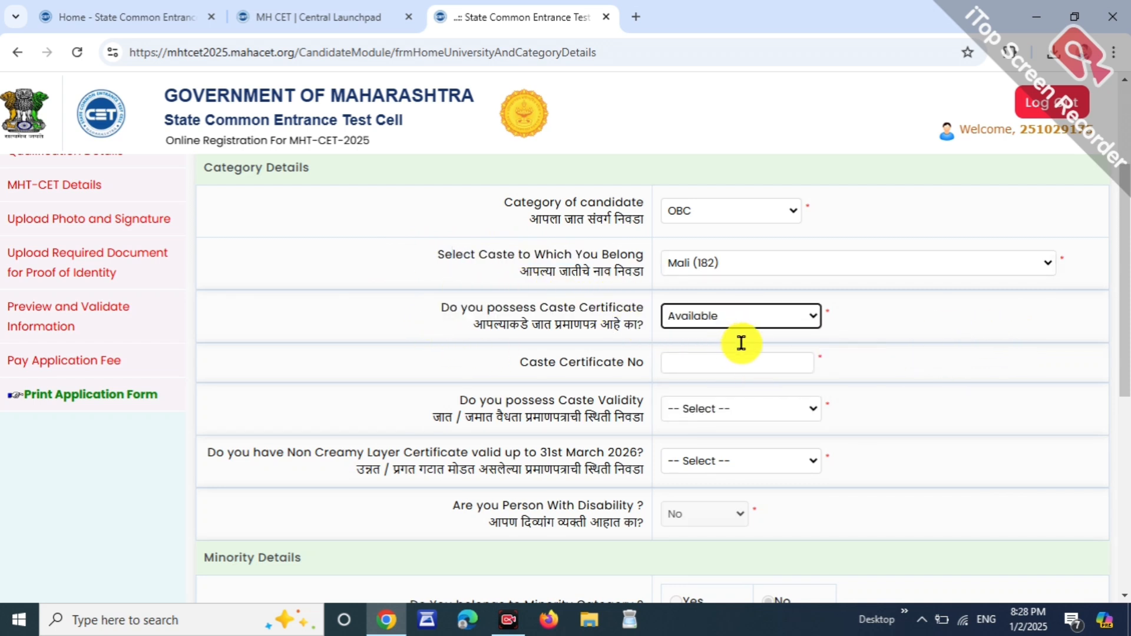
{"action": "scroll", "coordinate": [740, 343], "scroll_direction": "up", "scroll_amount": 1}
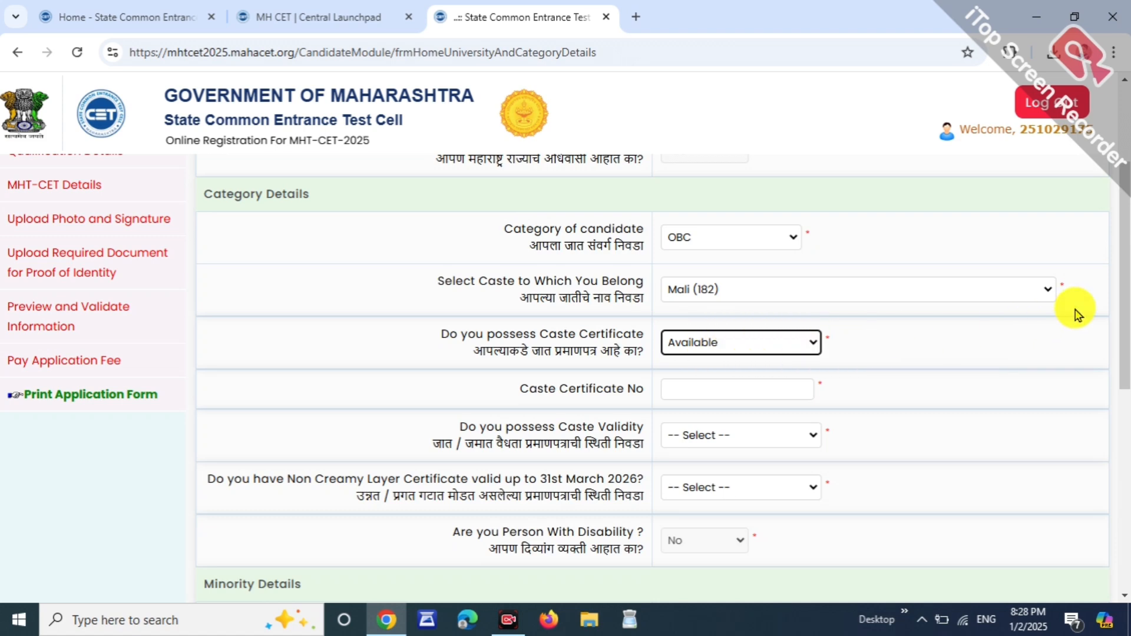
{"action": "scroll", "coordinate": [1075, 312], "scroll_direction": "down", "scroll_amount": 1}
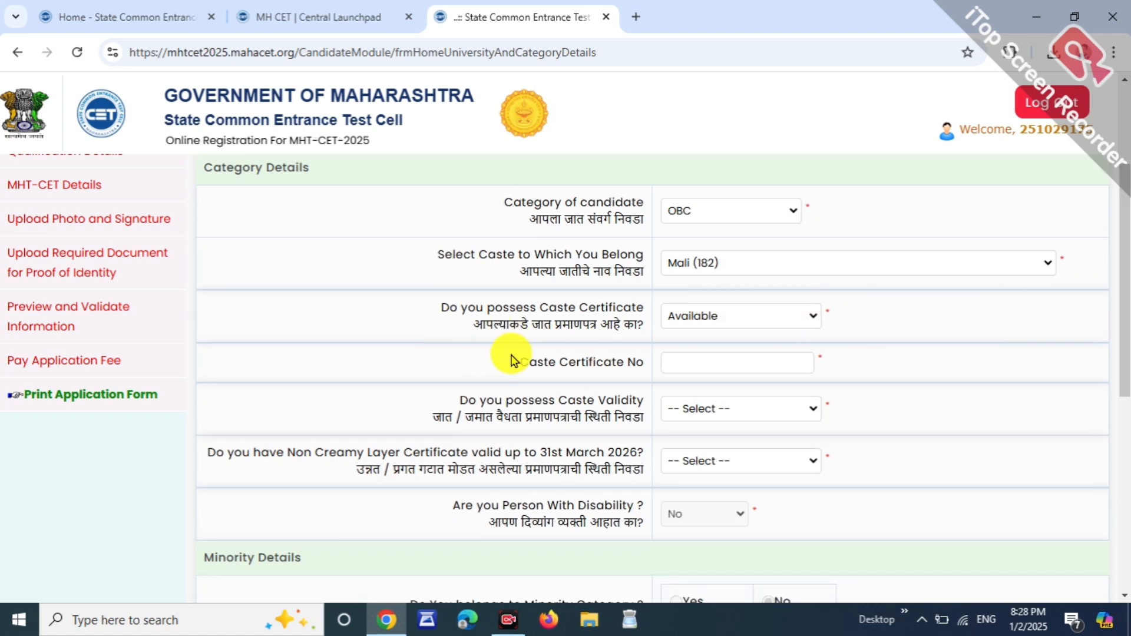
{"action": "left_click_drag", "start_coordinate": [515, 331], "coordinate": [566, 330]}
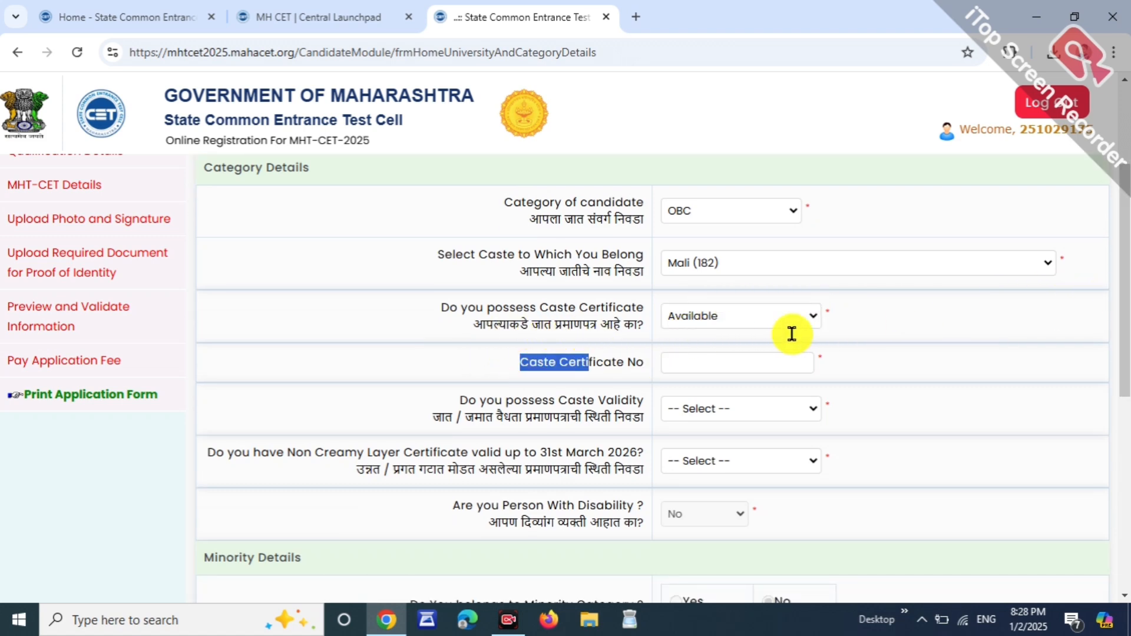
- Set the caste validity status to Available, and change it to Applied but Not Received
{"action": "left_click_drag", "start_coordinate": [468, 397], "coordinate": [595, 381]}
{"action": "left_click", "coordinate": [686, 415]}
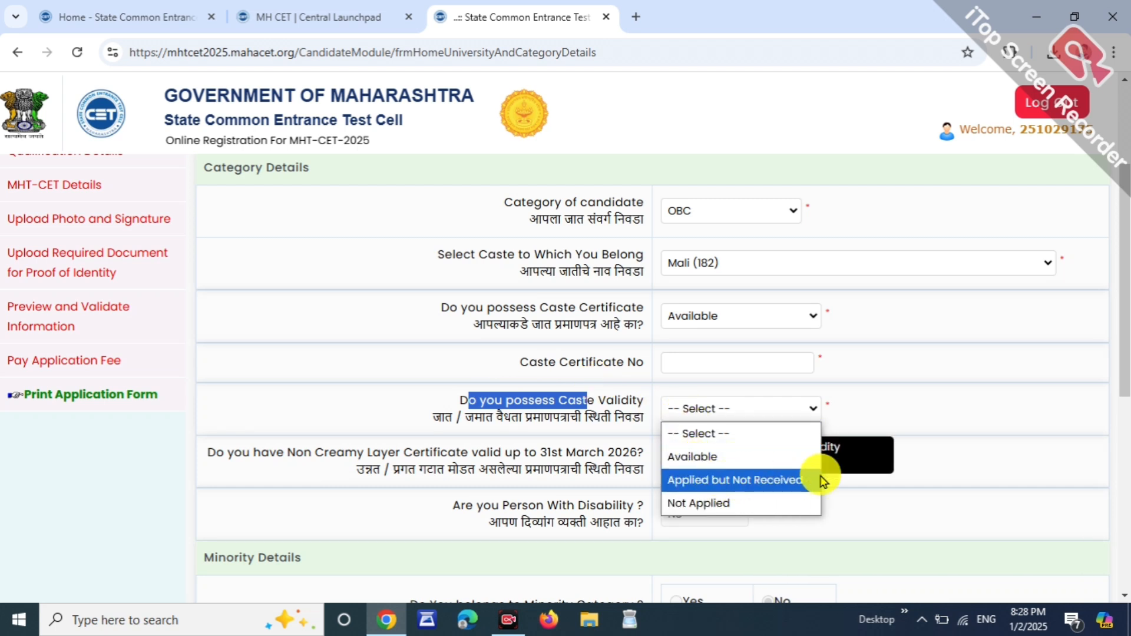
{"action": "left_click", "coordinate": [718, 458]}
{"action": "scroll", "coordinate": [890, 420], "scroll_direction": "up", "scroll_amount": 1}
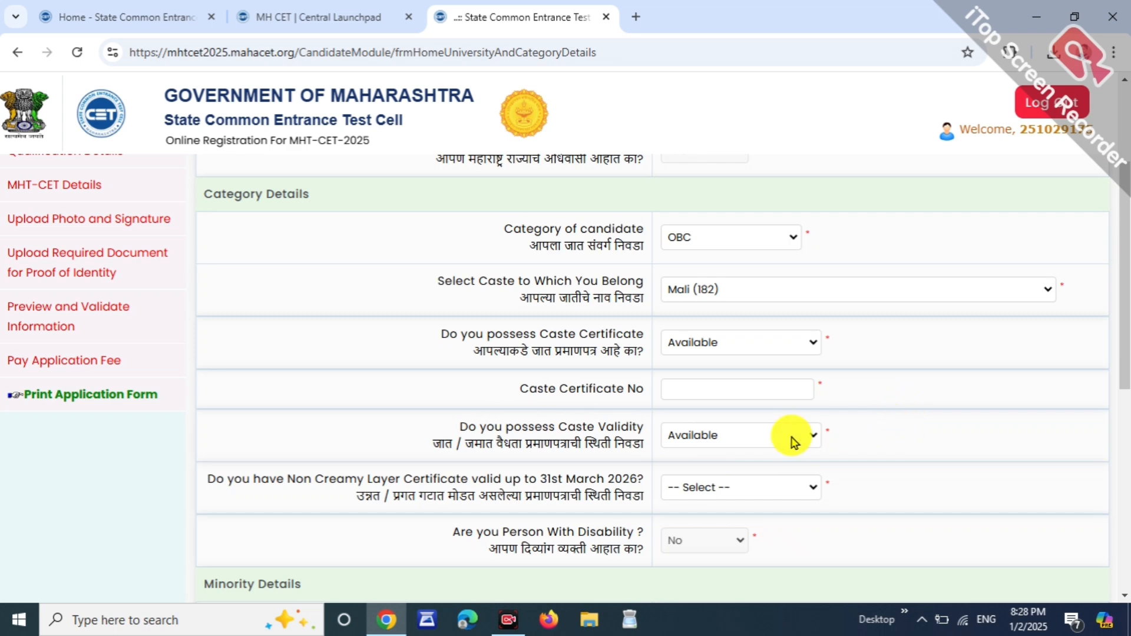
{"action": "left_click", "coordinate": [759, 436]}
{"action": "left_click", "coordinate": [714, 508]}
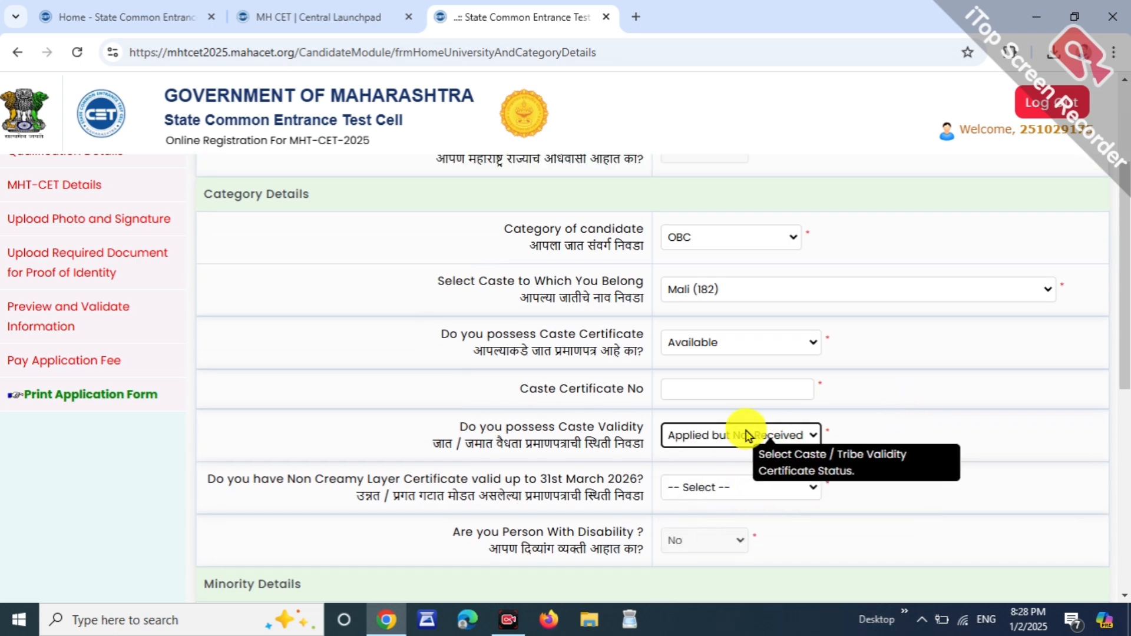
- Set the caste validity status to Available and the Non Creamy Layer Certificate status to Available
{"action": "left_click", "coordinate": [764, 442]}
{"action": "left_click", "coordinate": [724, 484]}
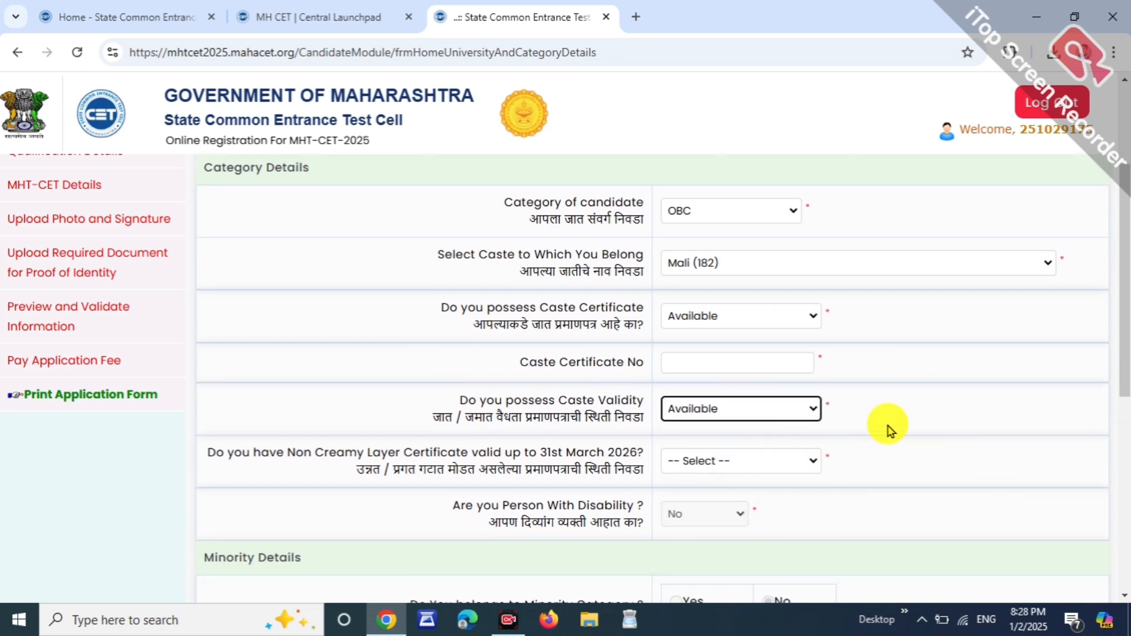
{"action": "scroll", "coordinate": [1125, 320], "scroll_direction": "down", "scroll_amount": 2}
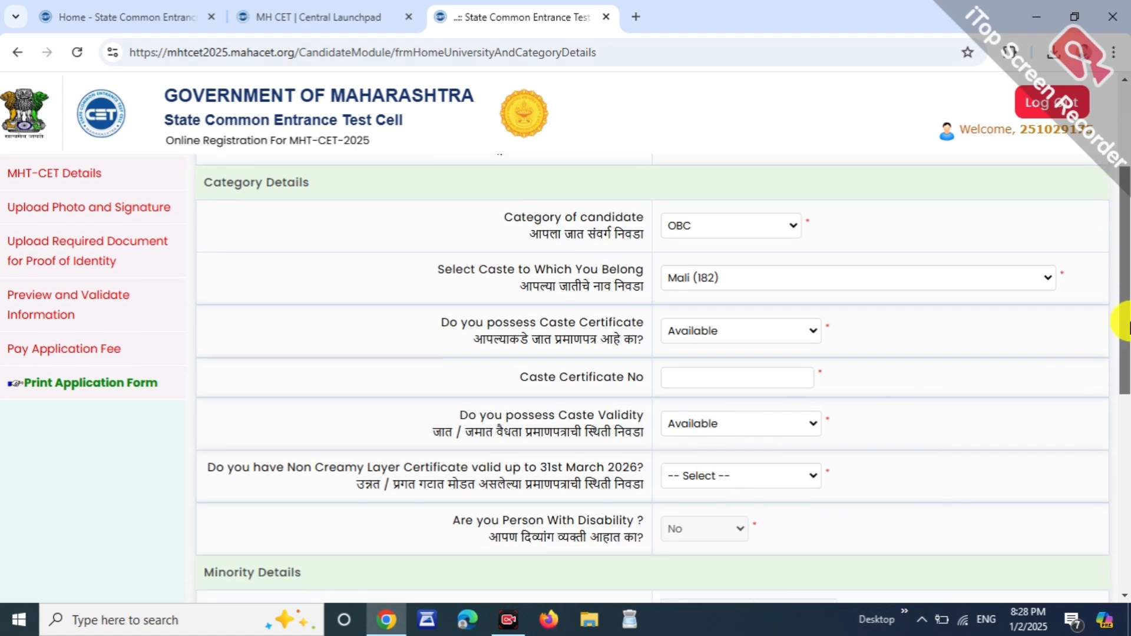
{"action": "left_click_drag", "start_coordinate": [234, 412], "coordinate": [596, 415]}
{"action": "left_click", "coordinate": [674, 445]}
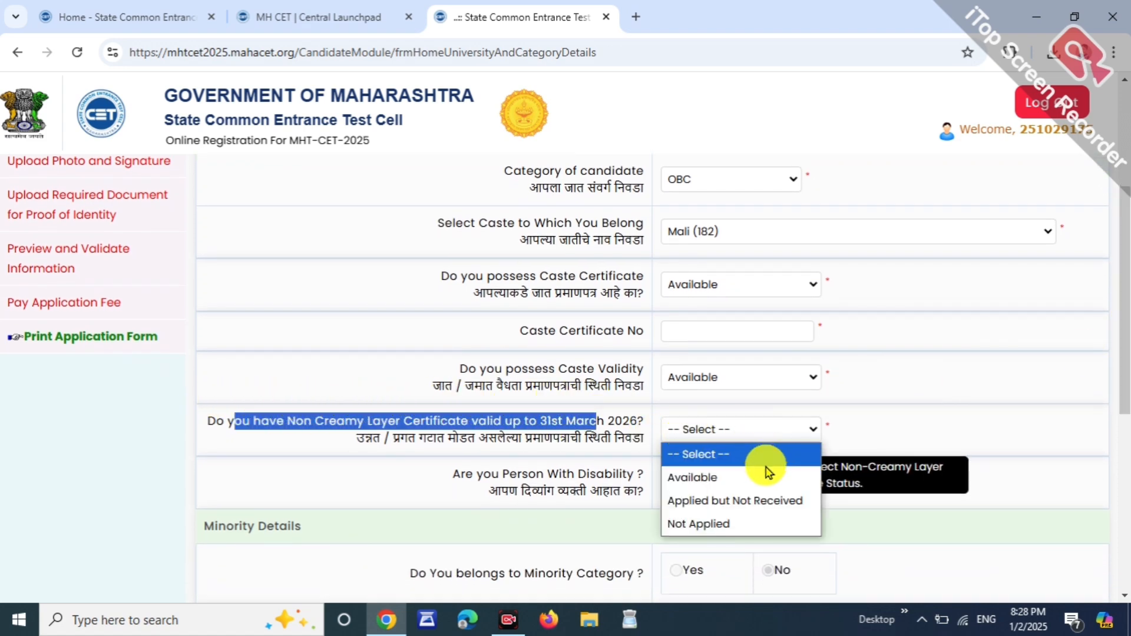
{"action": "left_click", "coordinate": [727, 474]}
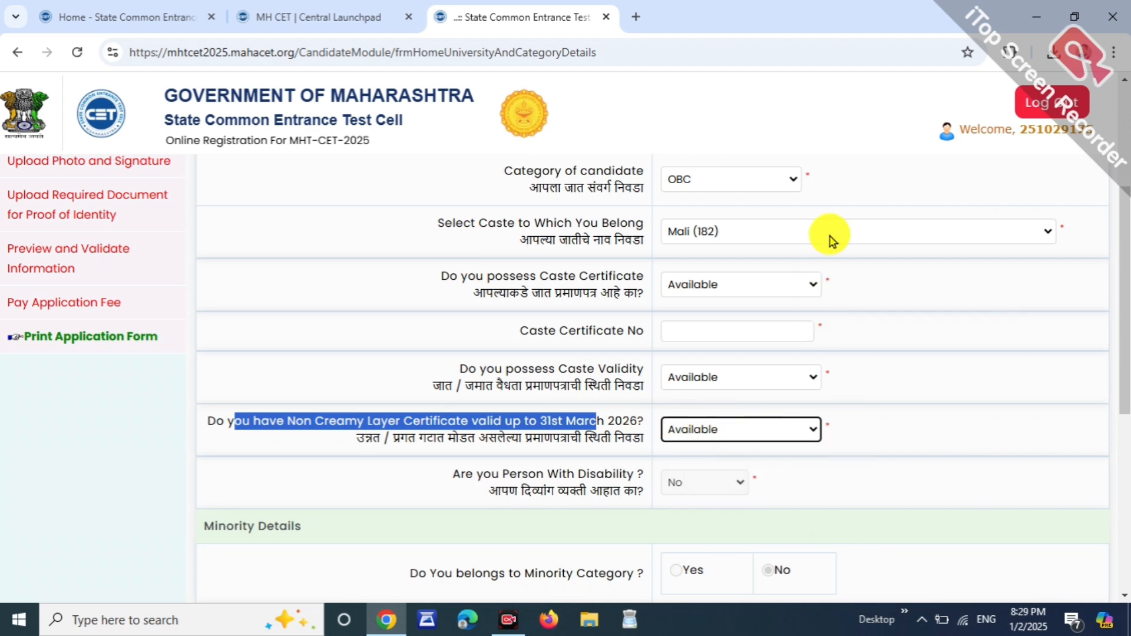
- Answer No to the orphan question, and save the domicile and category details to proceed
{"action": "scroll", "coordinate": [1126, 439], "scroll_direction": "down", "scroll_amount": 5}
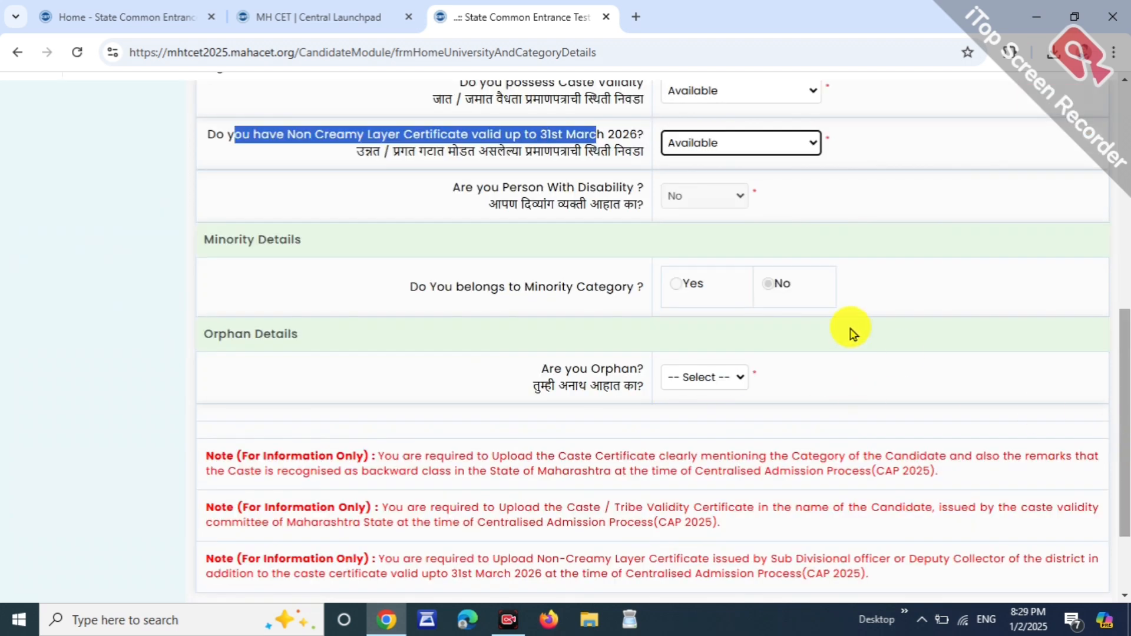
{"action": "left_click", "coordinate": [918, 239]}
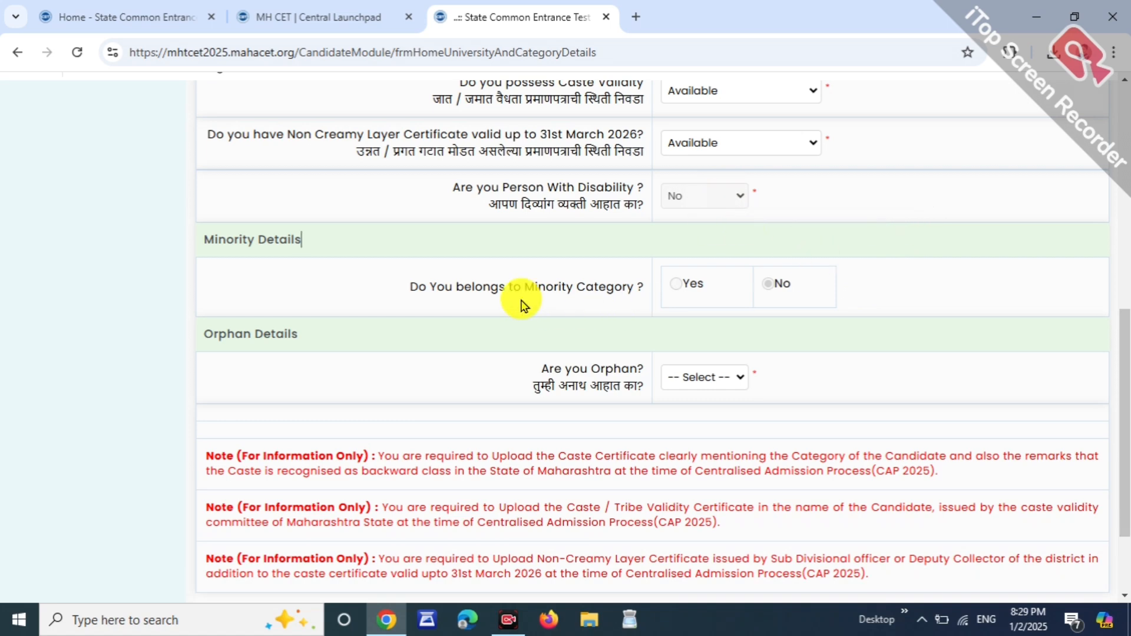
{"action": "left_click_drag", "start_coordinate": [443, 265], "coordinate": [519, 219]}
{"action": "left_click_drag", "start_coordinate": [550, 369], "coordinate": [614, 369]}
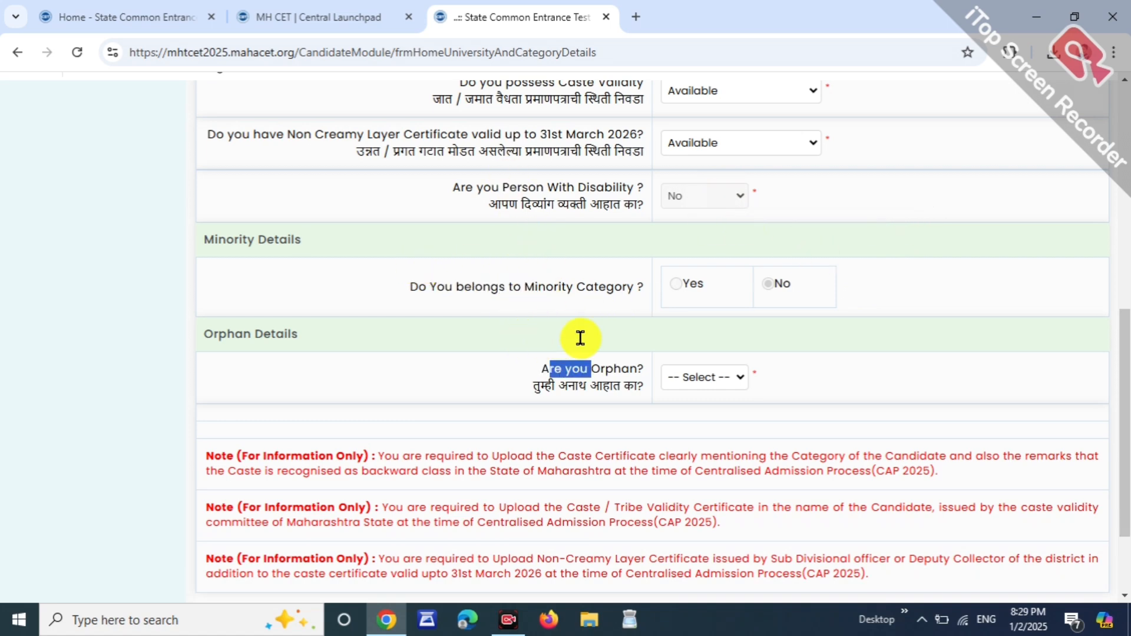
{"action": "left_click", "coordinate": [682, 377]}
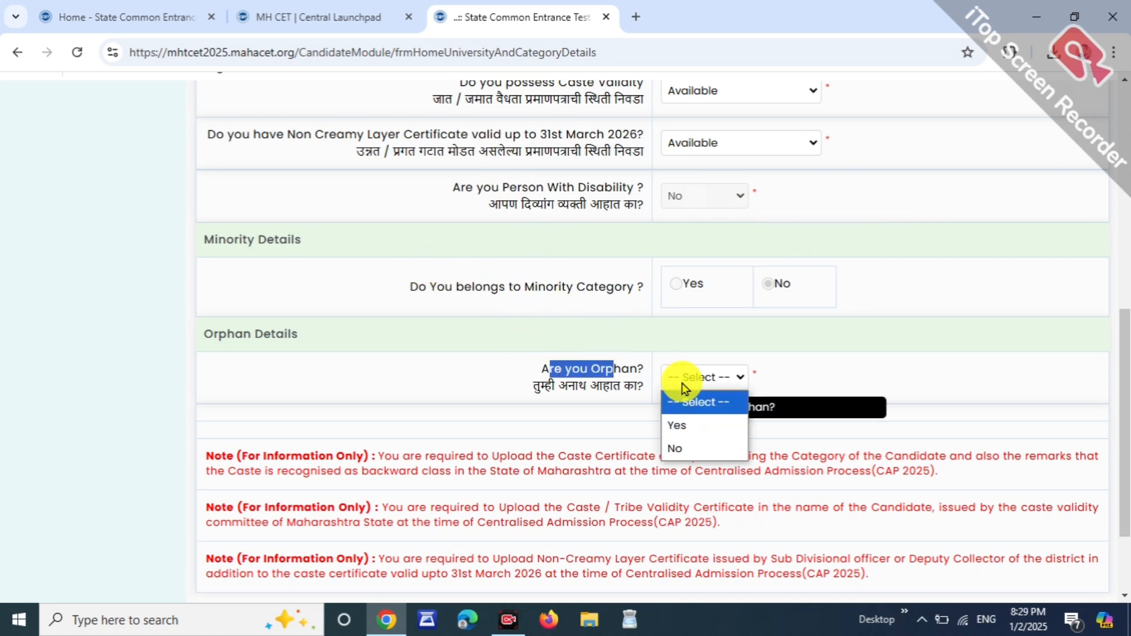
{"action": "left_click", "coordinate": [677, 448]}
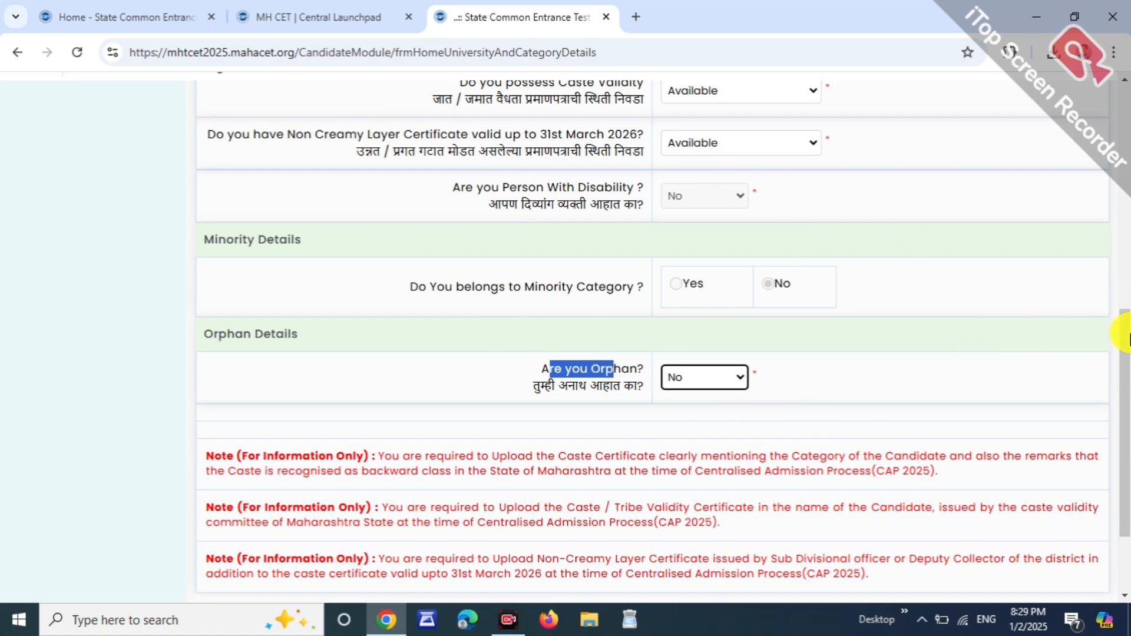
{"action": "left_click_drag", "start_coordinate": [1126, 335], "coordinate": [1123, 375]}
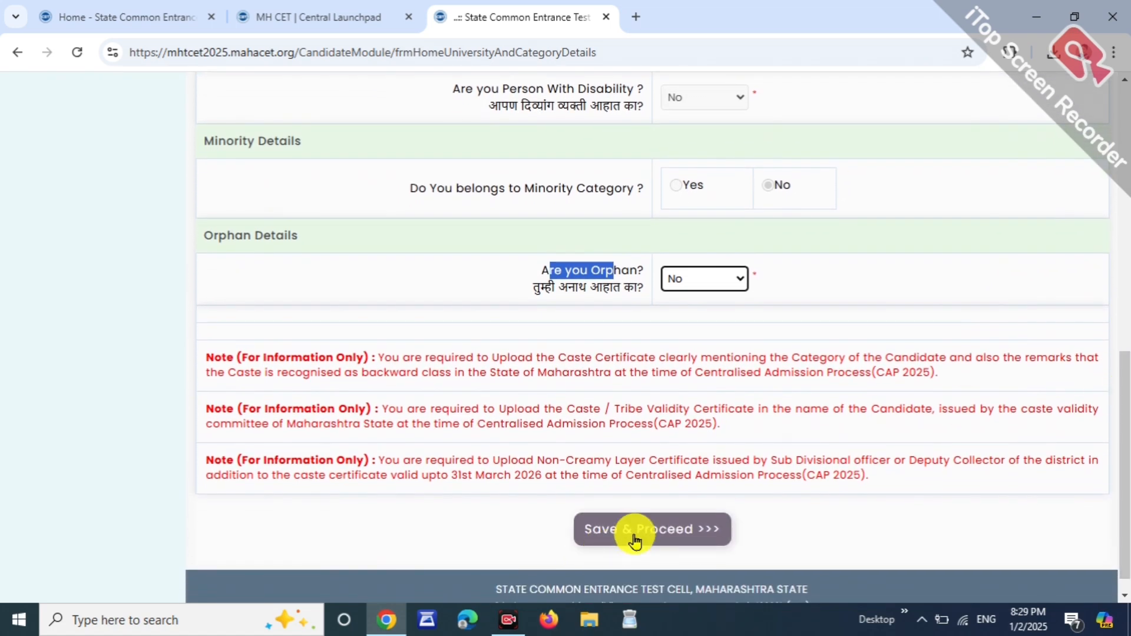
{"action": "left_click", "coordinate": [630, 533]}
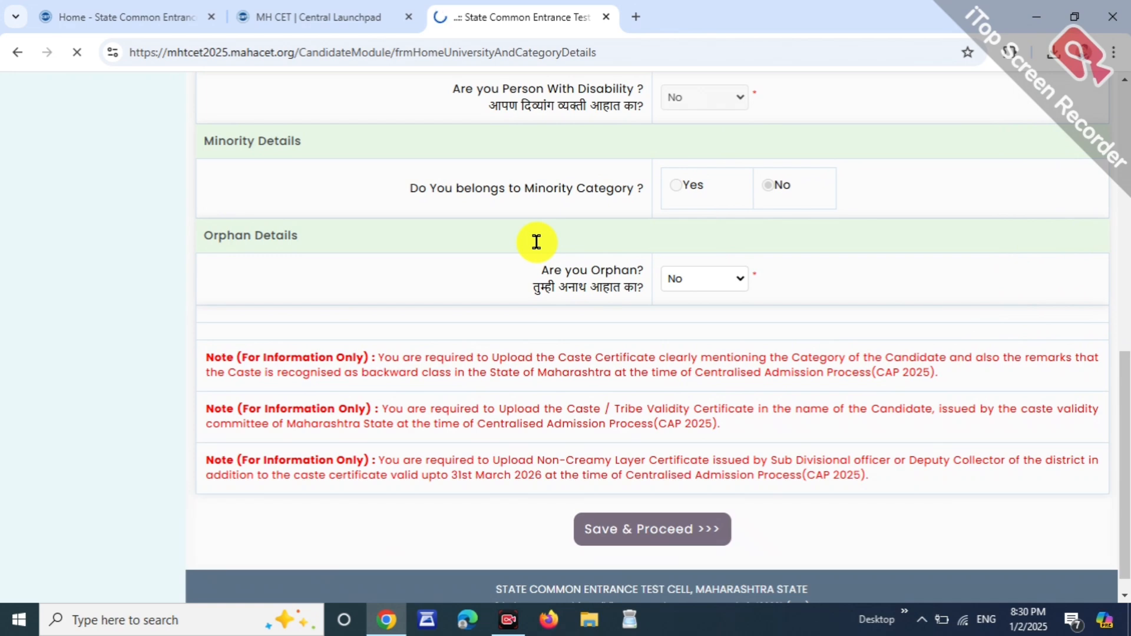
- Save the qualification details, and set the MHT-CET-2025 subject group to Both(PCM and PCB)
{"action": "scroll", "coordinate": [668, 330], "scroll_direction": "down", "scroll_amount": 1}
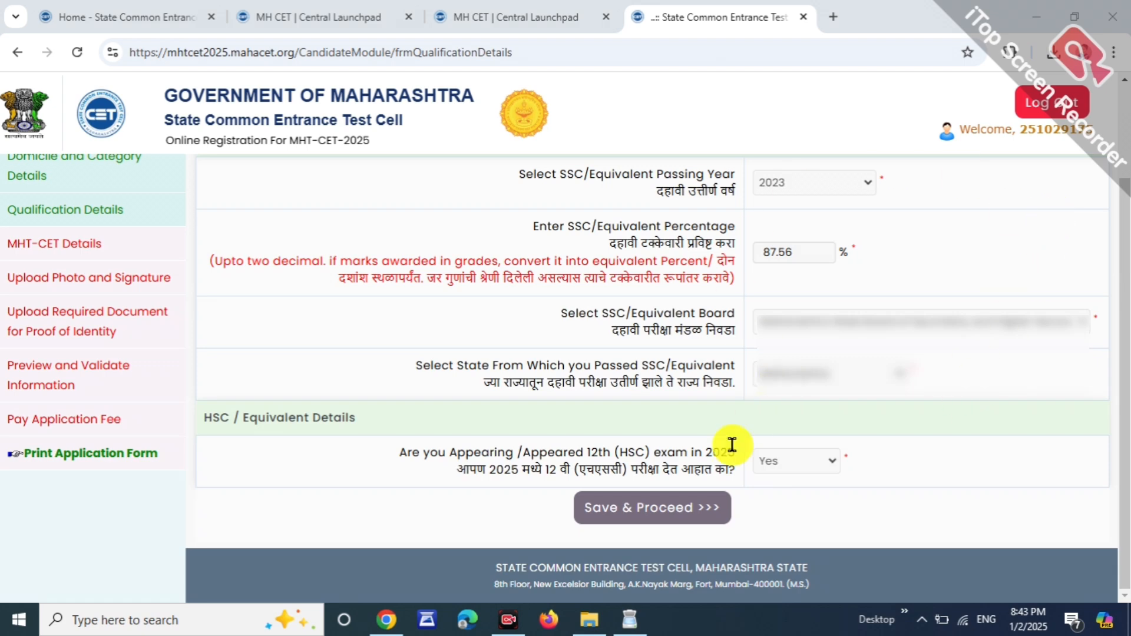
{"action": "left_click", "coordinate": [631, 519]}
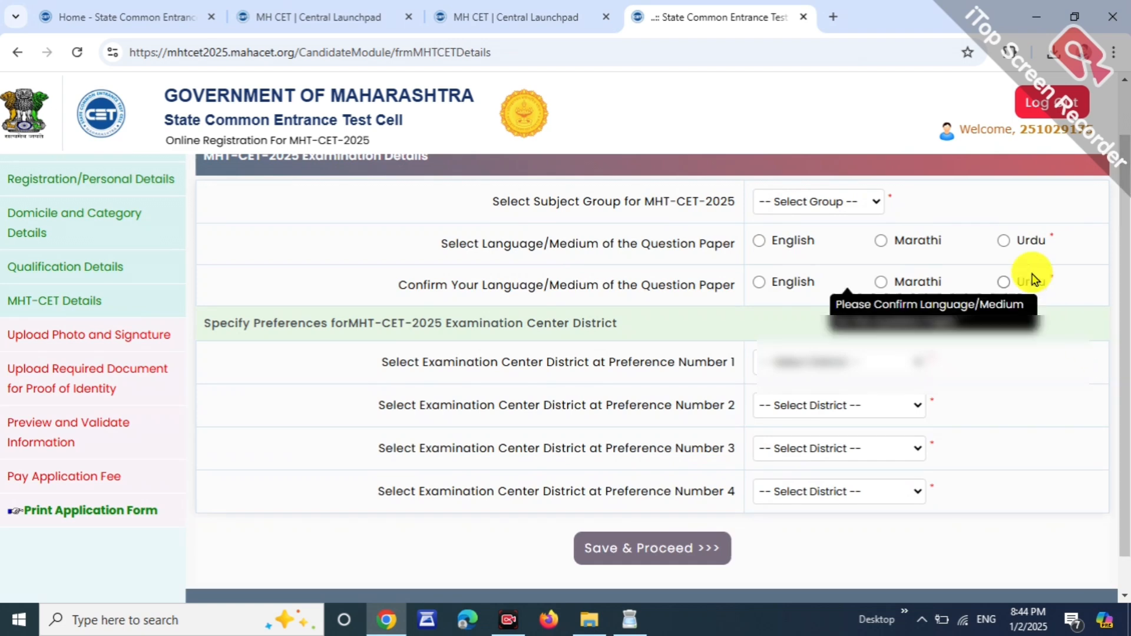
{"action": "left_click_drag", "start_coordinate": [526, 201], "coordinate": [636, 201]}
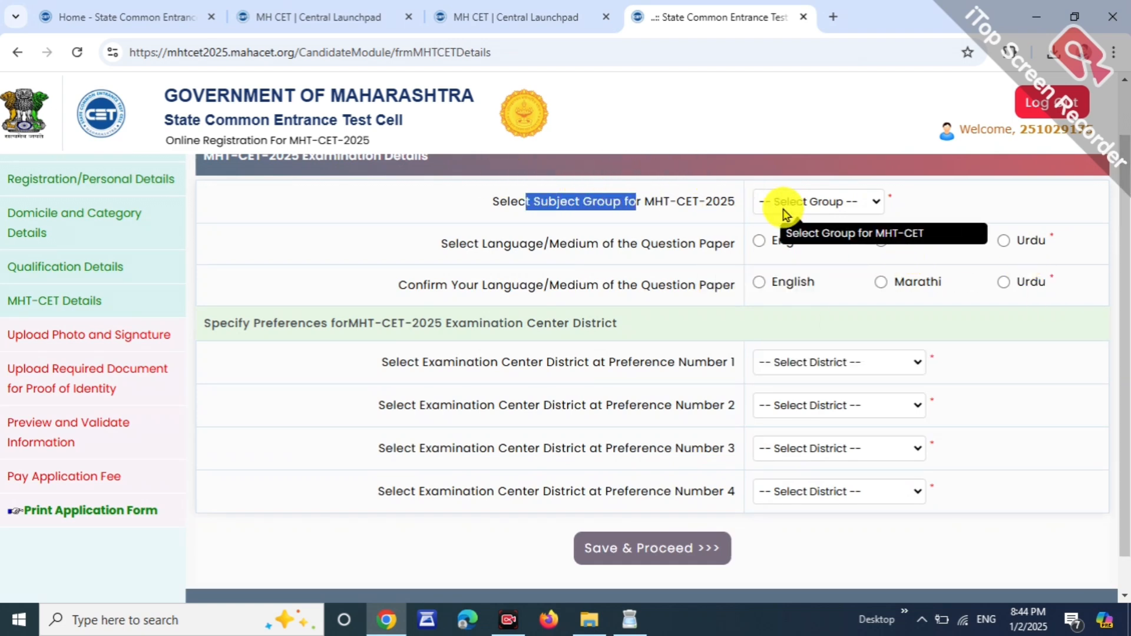
{"action": "left_click", "coordinate": [789, 203]}
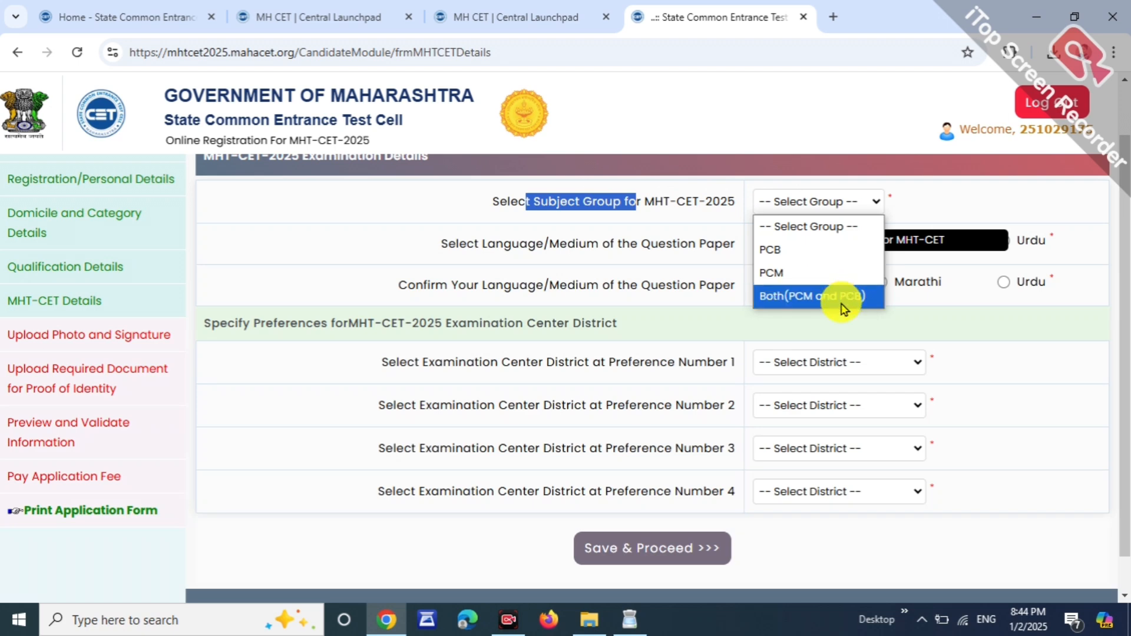
{"action": "left_click", "coordinate": [942, 207]}
{"action": "left_click", "coordinate": [846, 199]}
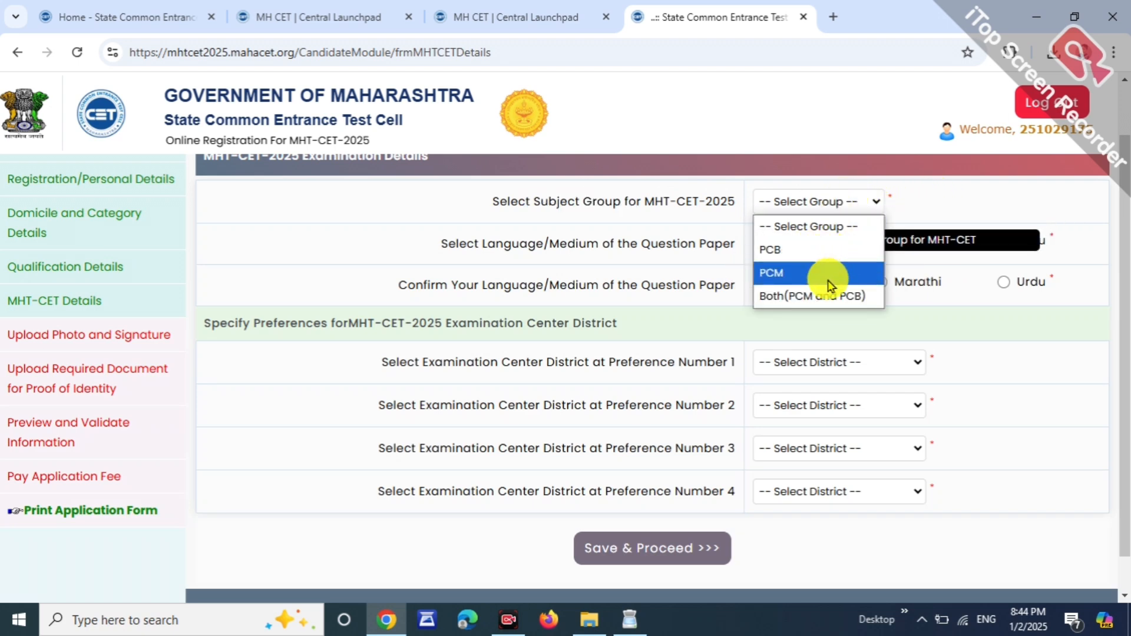
{"action": "left_click", "coordinate": [843, 296]}
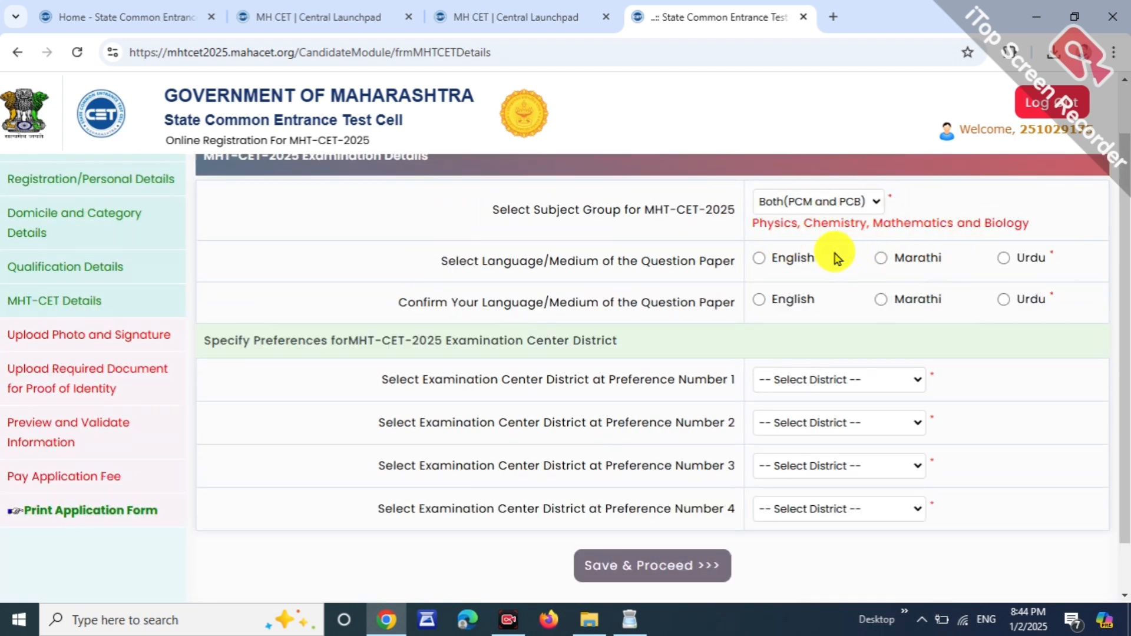
- Choose English as the question paper language and confirm the same language, acknowledging the matching-language notice
{"action": "left_click_drag", "start_coordinate": [423, 236], "coordinate": [760, 263]}
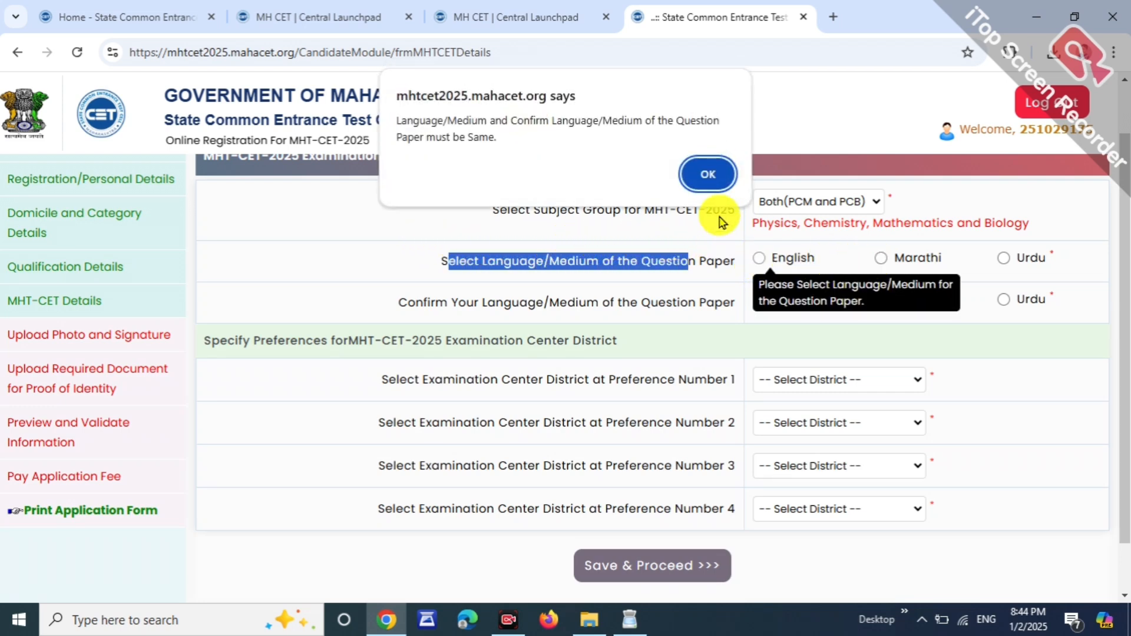
{"action": "left_click", "coordinate": [701, 169]}
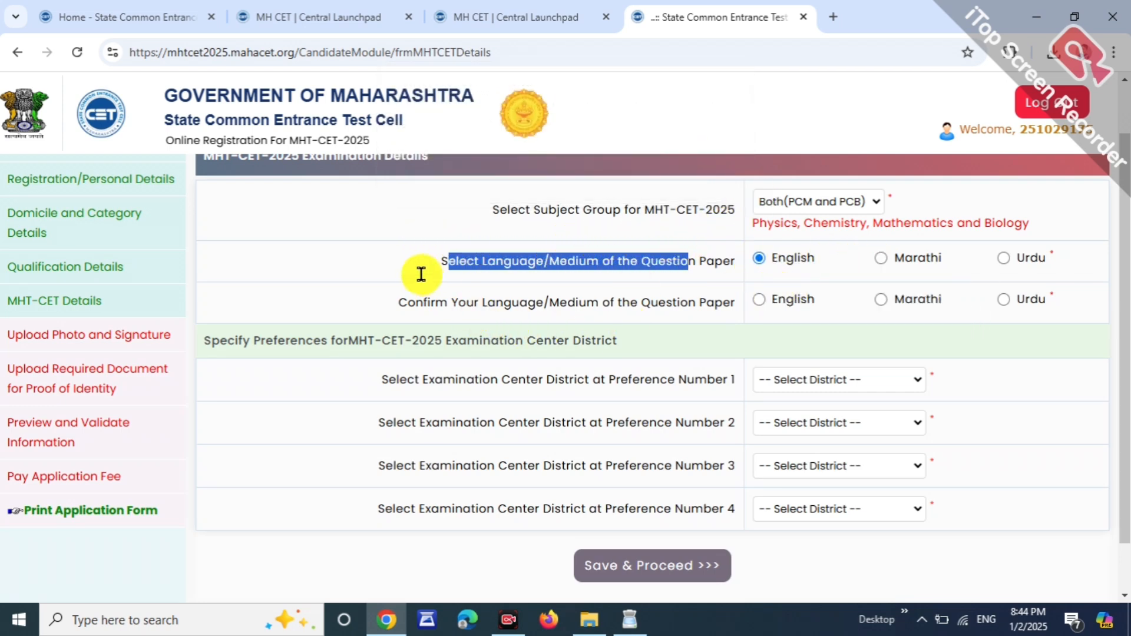
{"action": "left_click_drag", "start_coordinate": [449, 300], "coordinate": [654, 280]}
{"action": "left_click", "coordinate": [757, 301]}
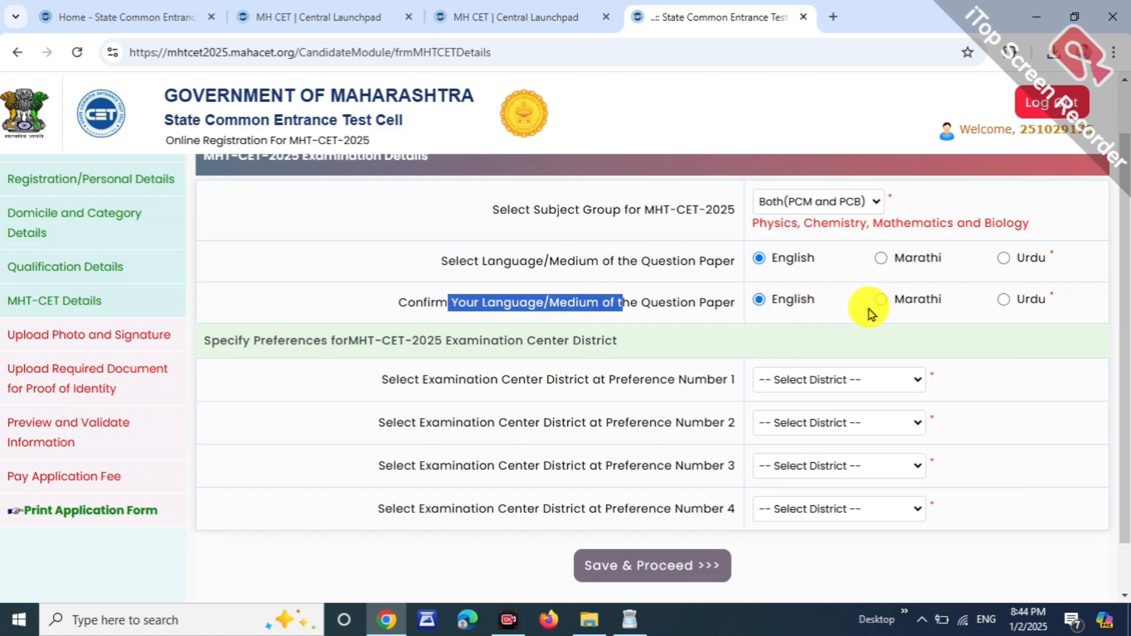
{"action": "left_click", "coordinate": [839, 315]}
- Set the examination center district to Buldhana for preference 1 and Amravati for preference 2
{"action": "scroll", "coordinate": [883, 368], "scroll_direction": "down", "scroll_amount": 1}
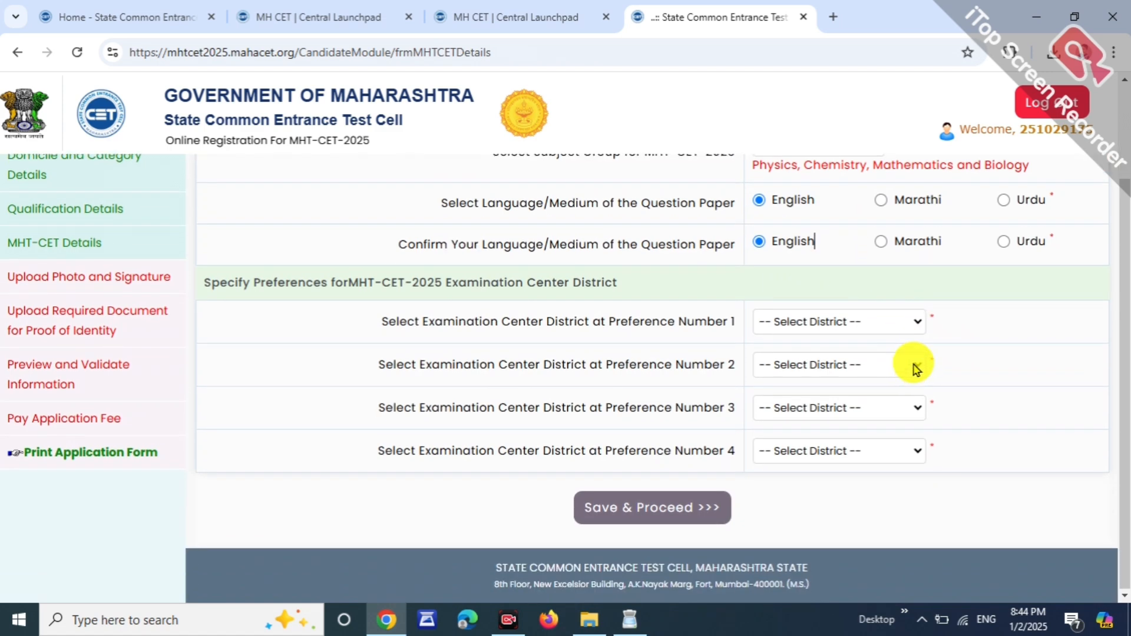
{"action": "left_click", "coordinate": [862, 330]}
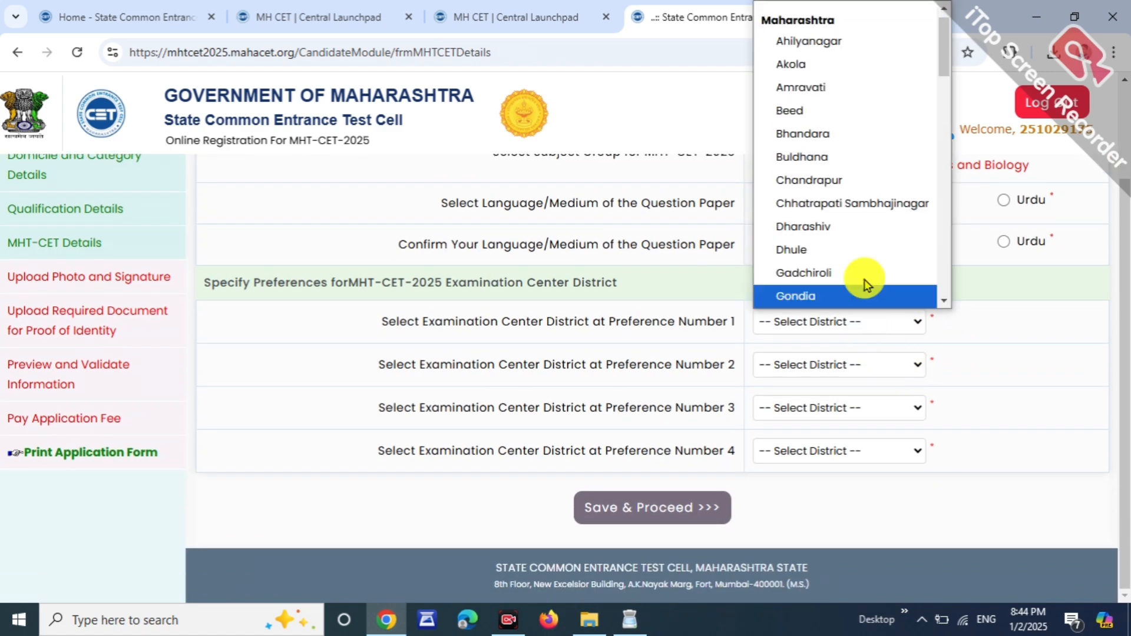
{"action": "left_click", "coordinate": [854, 158]}
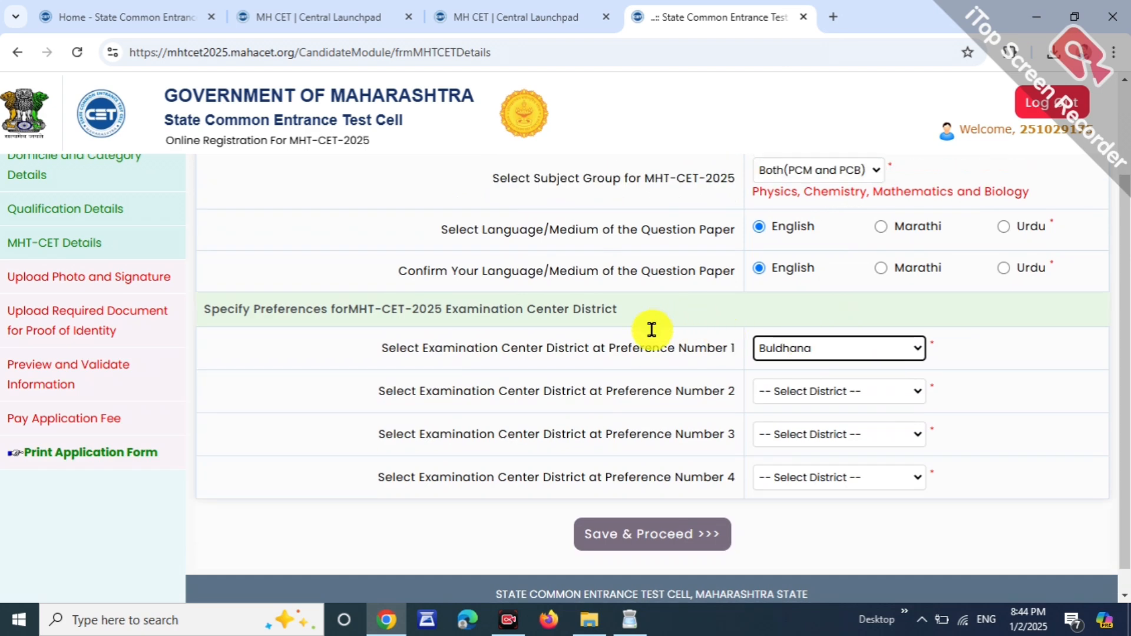
{"action": "left_click", "coordinate": [824, 365]}
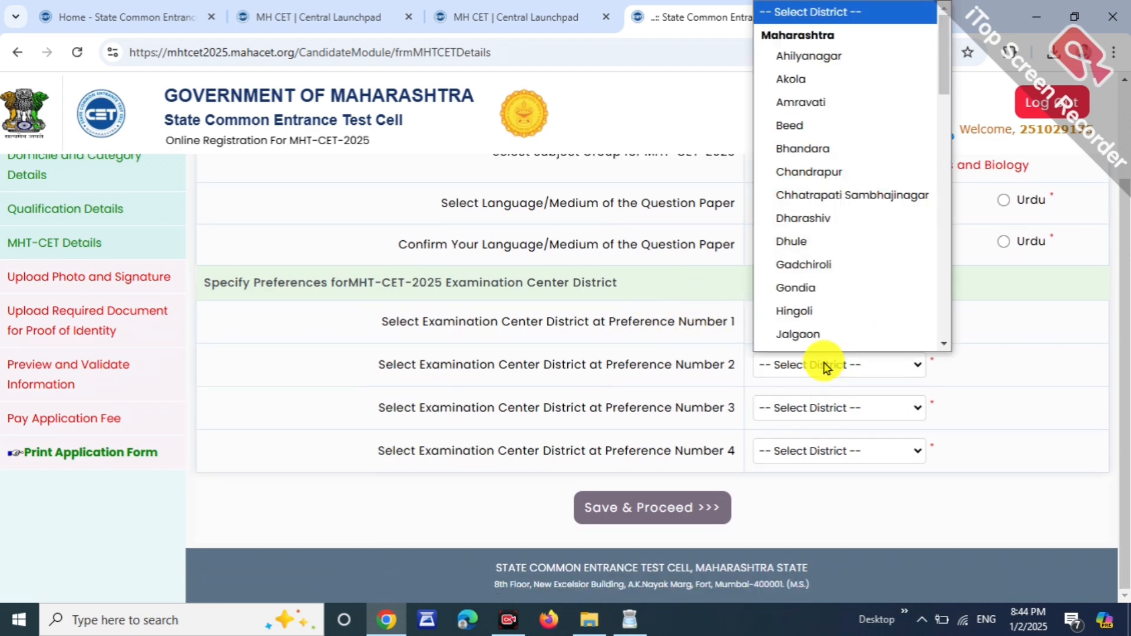
{"action": "scroll", "coordinate": [833, 156], "scroll_direction": "down", "scroll_amount": 1}
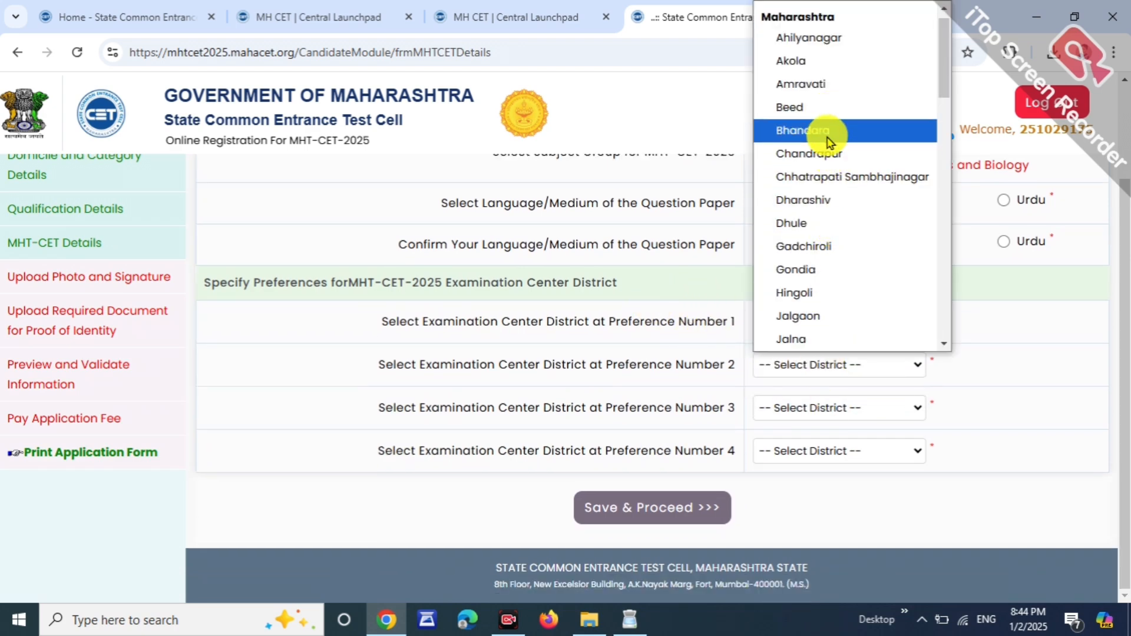
{"action": "left_click", "coordinate": [824, 88]}
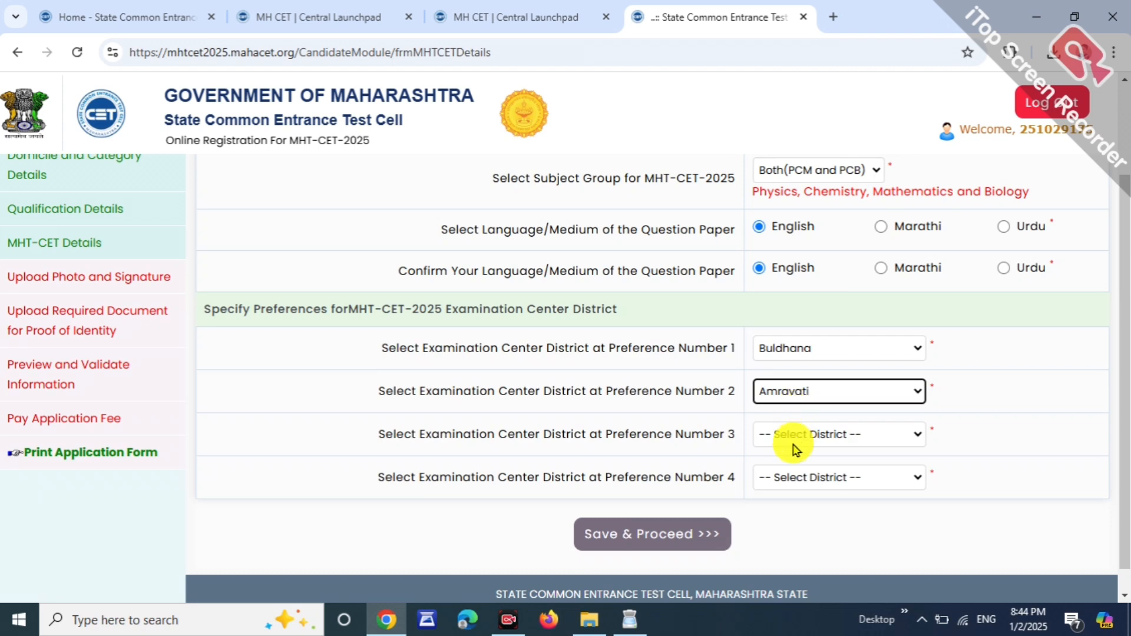
- Set examination center district preference 3 to Chhatrapati Sambhajinagar and preference 4 to Jalna, and save the MHT-CET details
{"action": "left_click", "coordinate": [798, 413]}
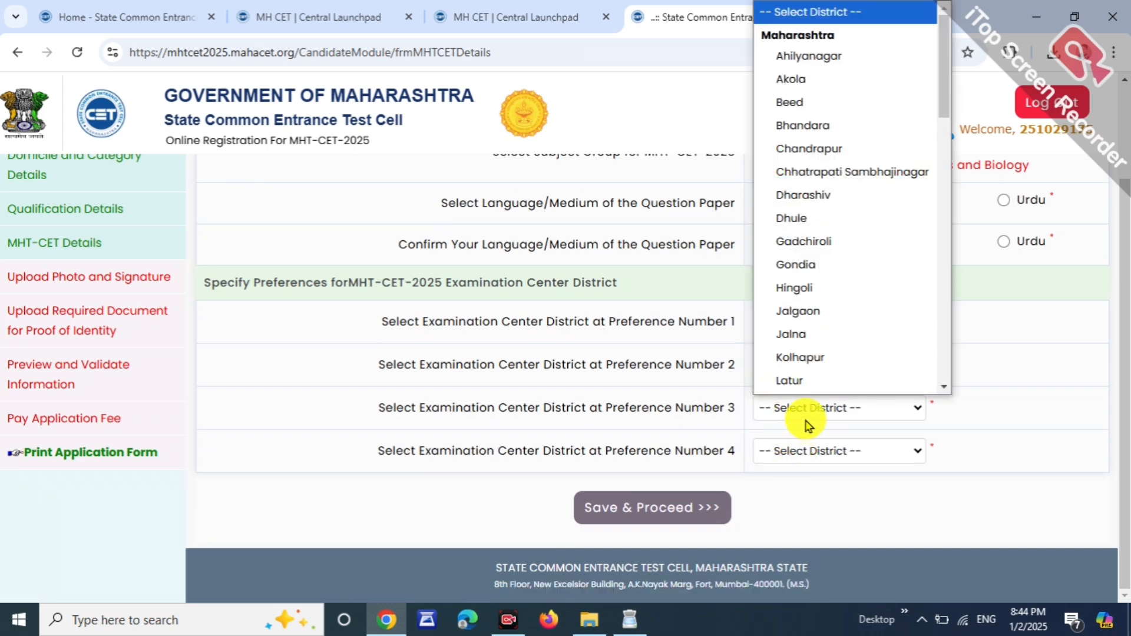
{"action": "left_click", "coordinate": [828, 172]}
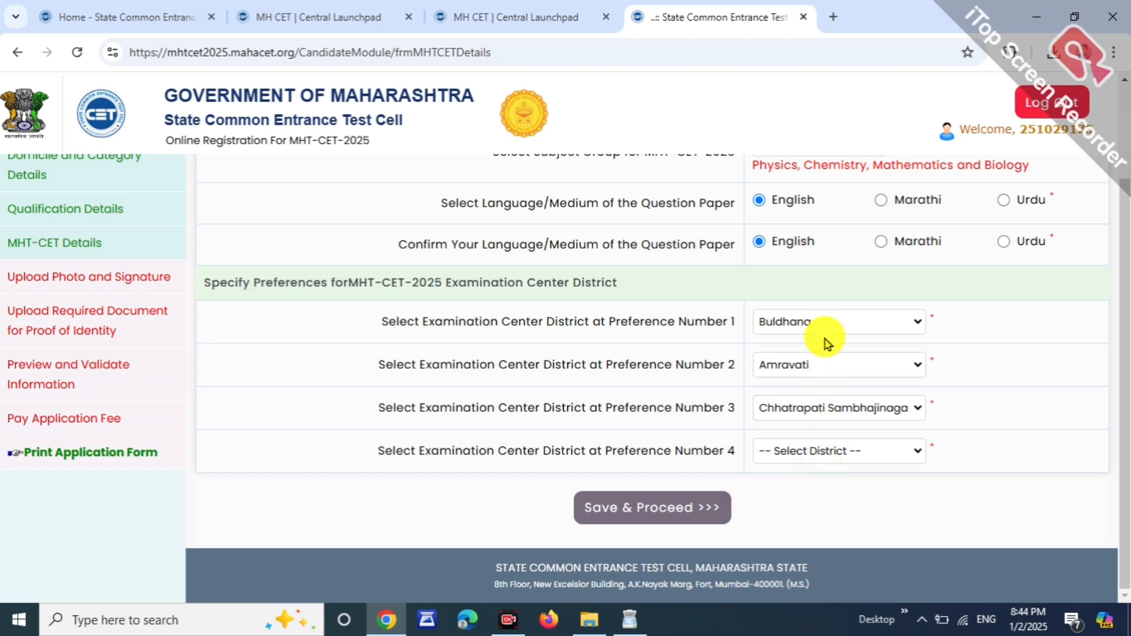
{"action": "left_click", "coordinate": [795, 452]}
{"action": "scroll", "coordinate": [877, 227], "scroll_direction": "down", "scroll_amount": 7}
{"action": "scroll", "coordinate": [871, 247], "scroll_direction": "up", "scroll_amount": 7}
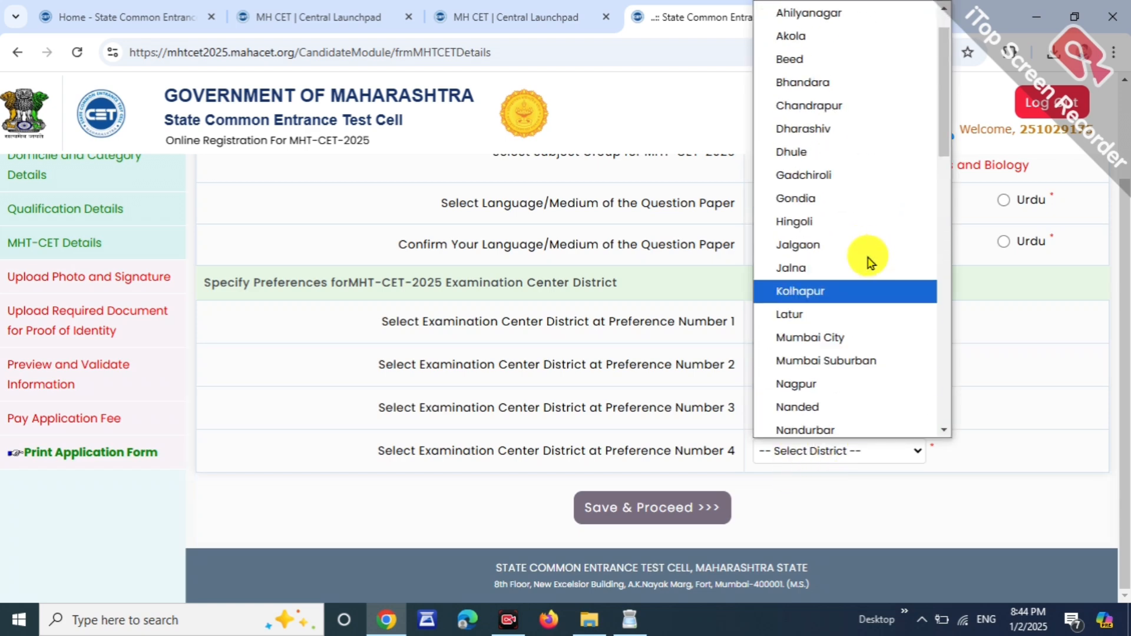
{"action": "left_click", "coordinate": [849, 309]}
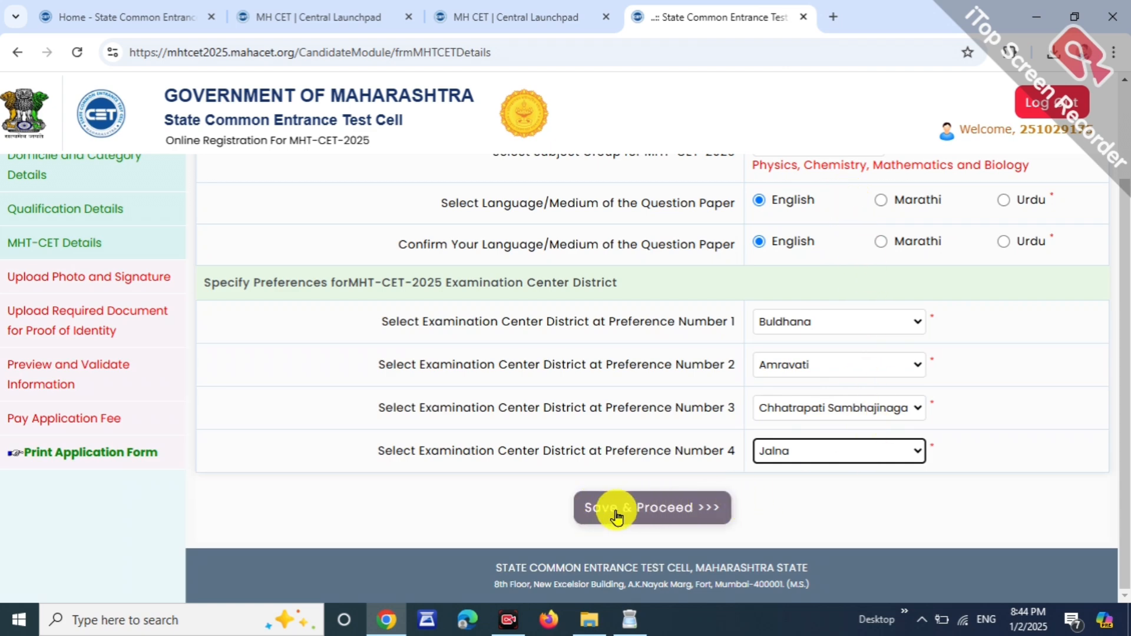
{"action": "left_click", "coordinate": [652, 526]}
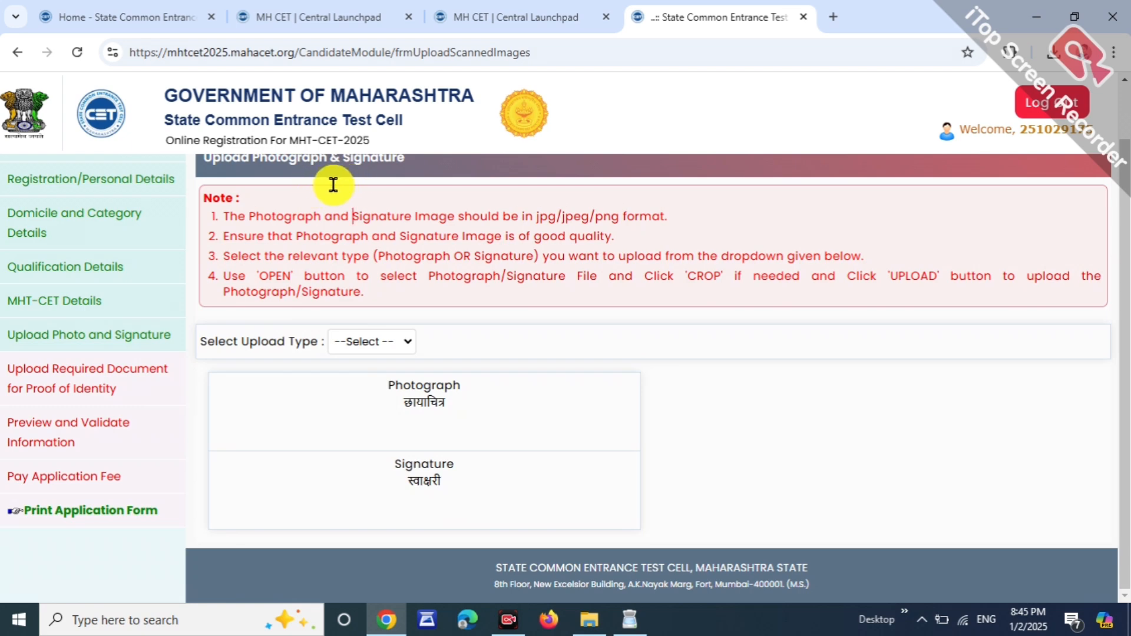
- Set the upload type to Photograph on the Upload Photograph & Signature page
{"action": "left_click_drag", "start_coordinate": [333, 185], "coordinate": [631, 187]}
{"action": "left_click_drag", "start_coordinate": [215, 341], "coordinate": [257, 342]}
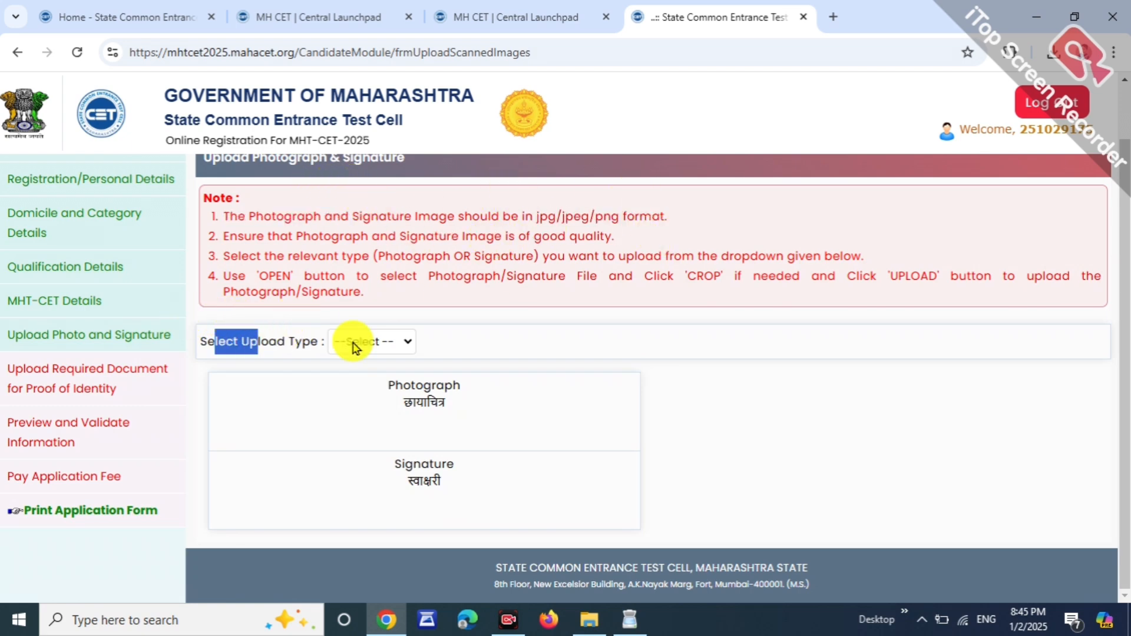
{"action": "left_click", "coordinate": [371, 342]}
{"action": "left_click", "coordinate": [381, 391]}
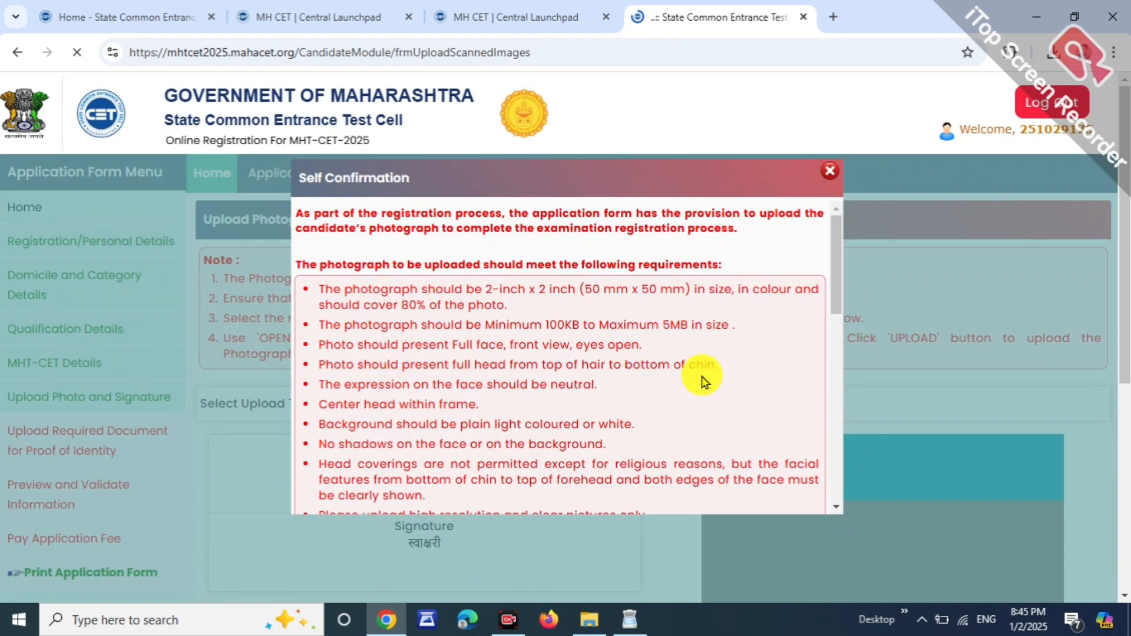
- Agree to the photograph requirements in the self confirmation and upload the candidate's photograph
{"action": "scroll", "coordinate": [465, 299], "scroll_direction": "down", "scroll_amount": 10}
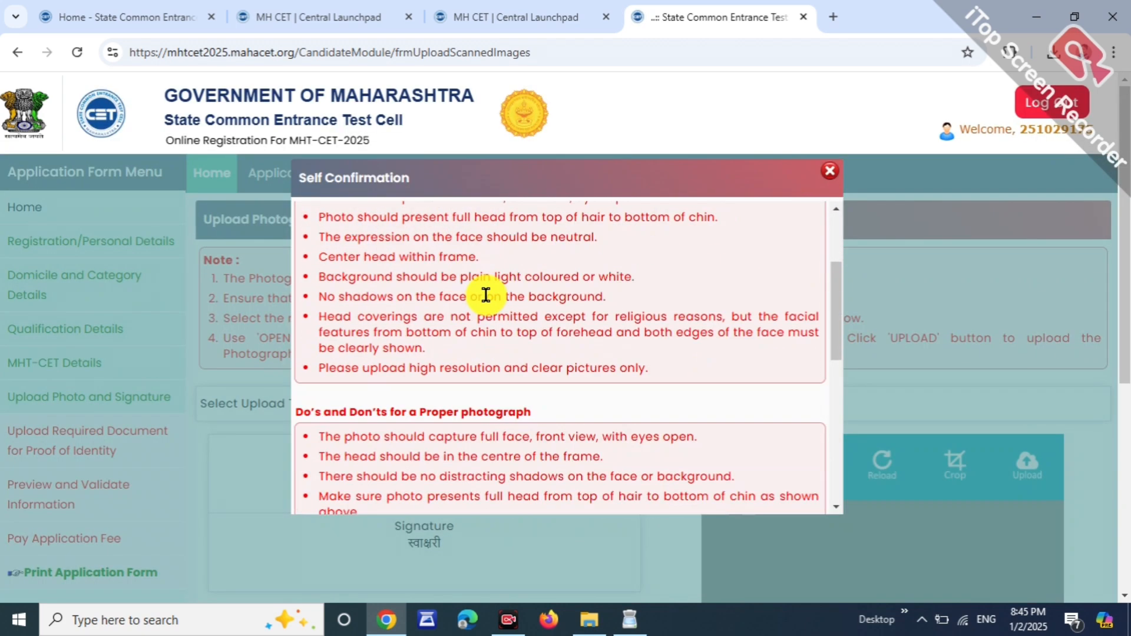
{"action": "scroll", "coordinate": [508, 357], "scroll_direction": "down", "scroll_amount": 2}
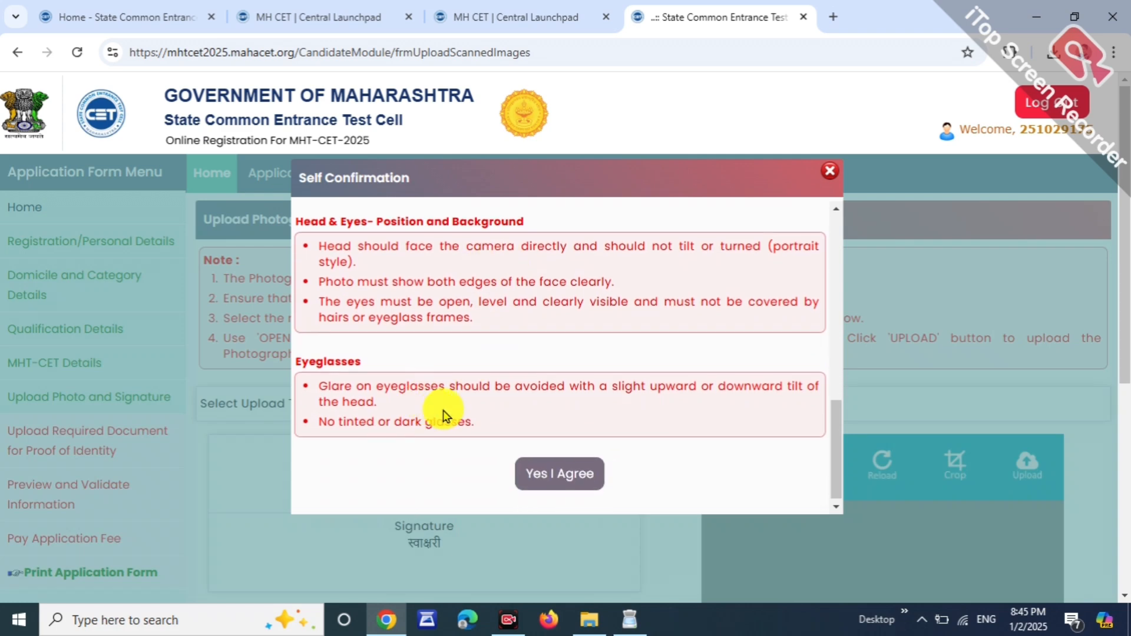
{"action": "left_click", "coordinate": [560, 469]}
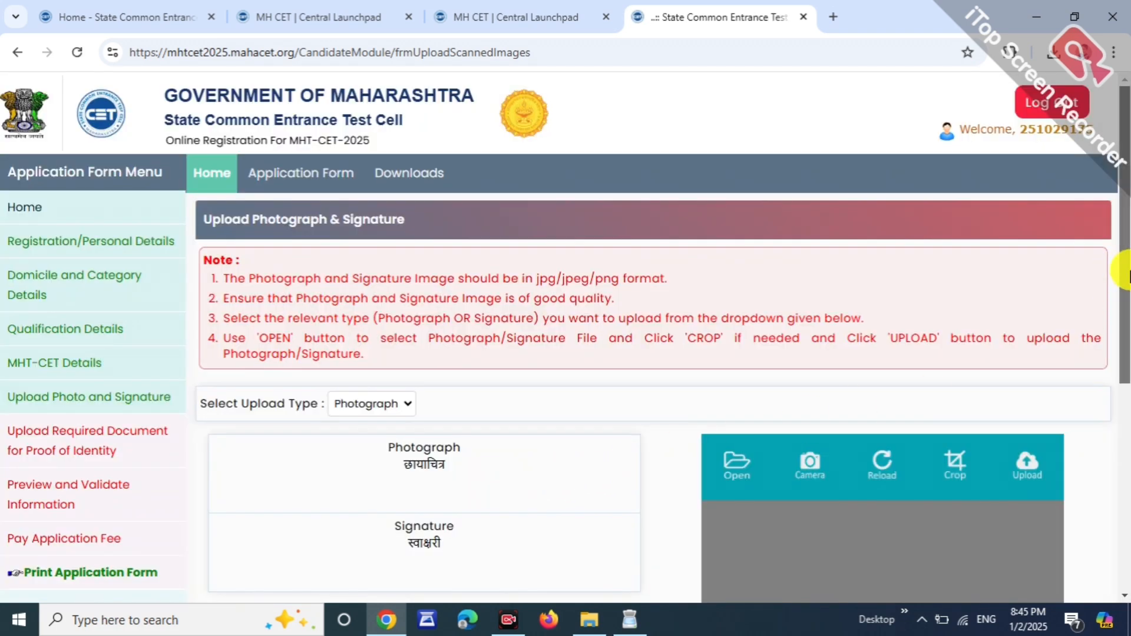
{"action": "left_click_drag", "start_coordinate": [1125, 271], "coordinate": [1123, 391]}
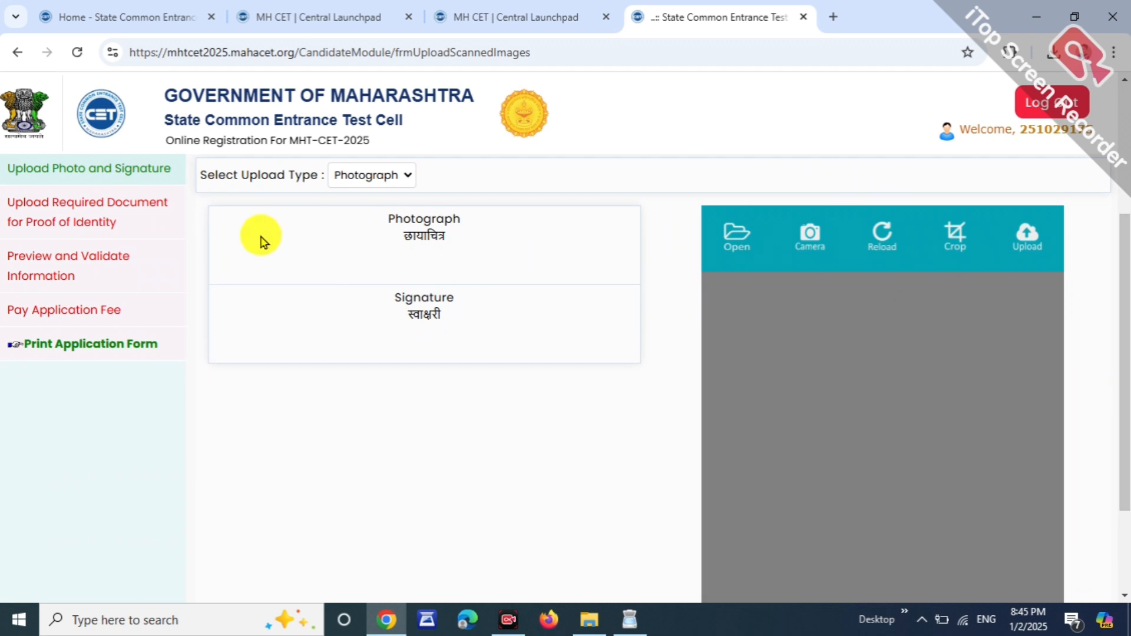
{"action": "left_click", "coordinate": [737, 239]}
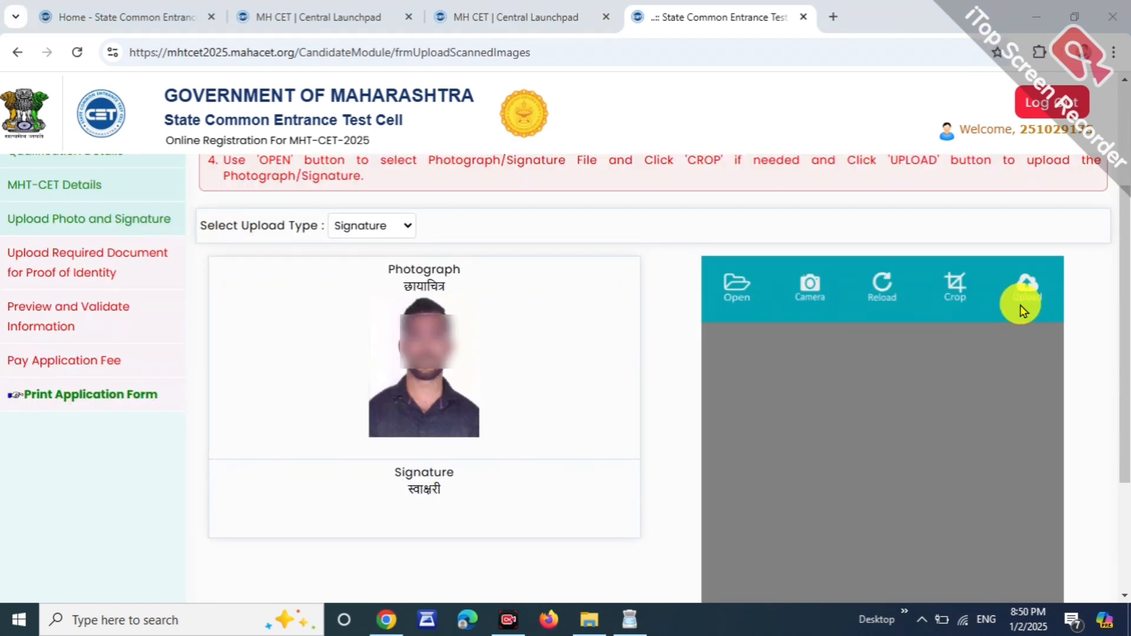
- Upload the candidate's signature image under the Signature upload type, and save the photograph and signature
{"action": "left_click_drag", "start_coordinate": [188, 223], "coordinate": [271, 205]}
{"action": "left_click", "coordinate": [412, 235]}
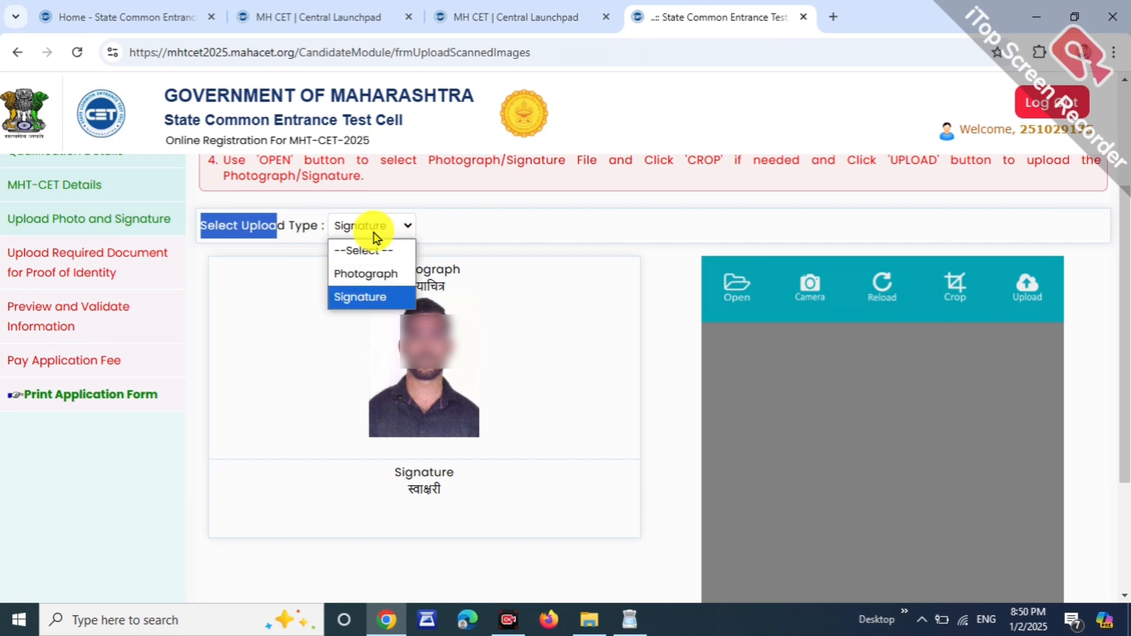
{"action": "left_click", "coordinate": [399, 297]}
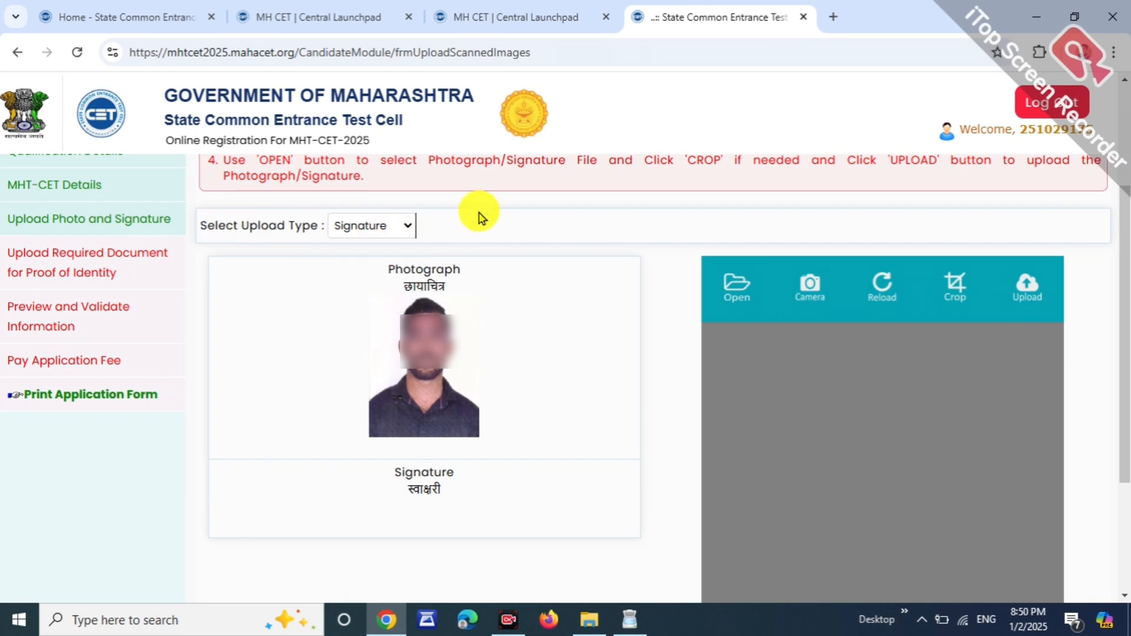
{"action": "left_click", "coordinate": [748, 292]}
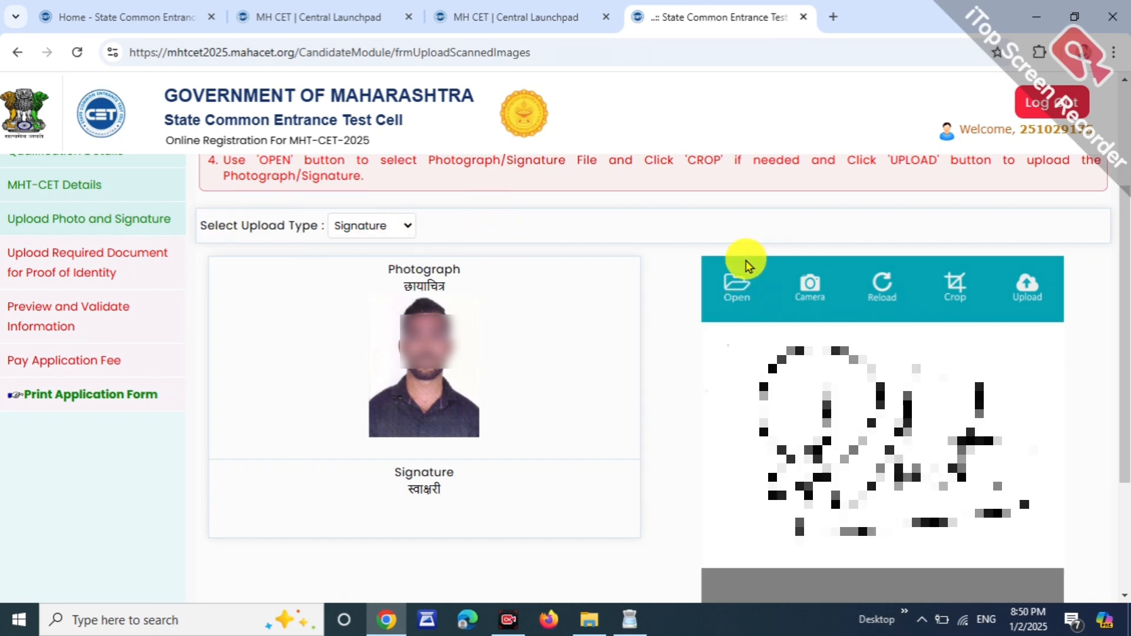
{"action": "left_click", "coordinate": [1021, 291]}
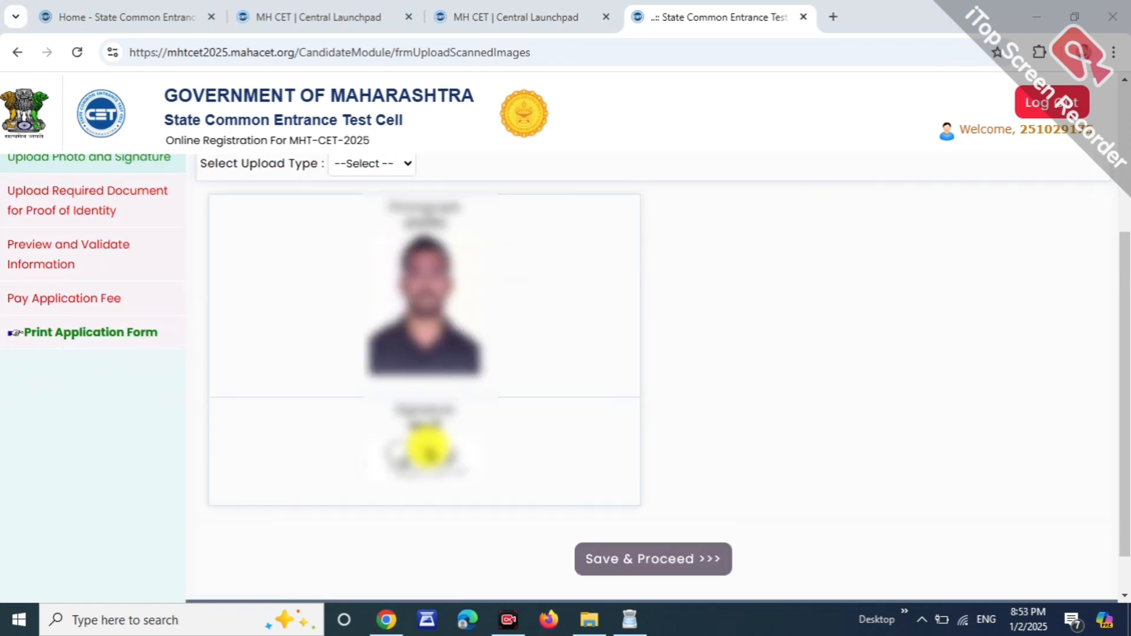
{"action": "left_click", "coordinate": [618, 560]}
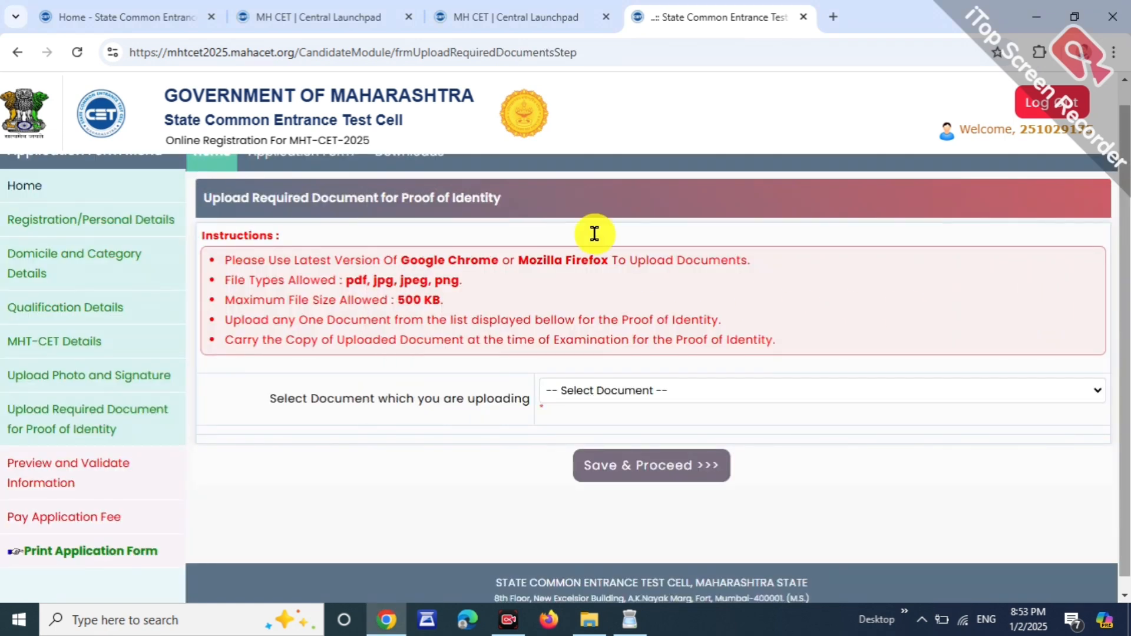
- Choose Aadhaar Card as the document to upload for proof of identity
{"action": "left_click_drag", "start_coordinate": [352, 280], "coordinate": [442, 300]}
{"action": "left_click", "coordinate": [492, 305]}
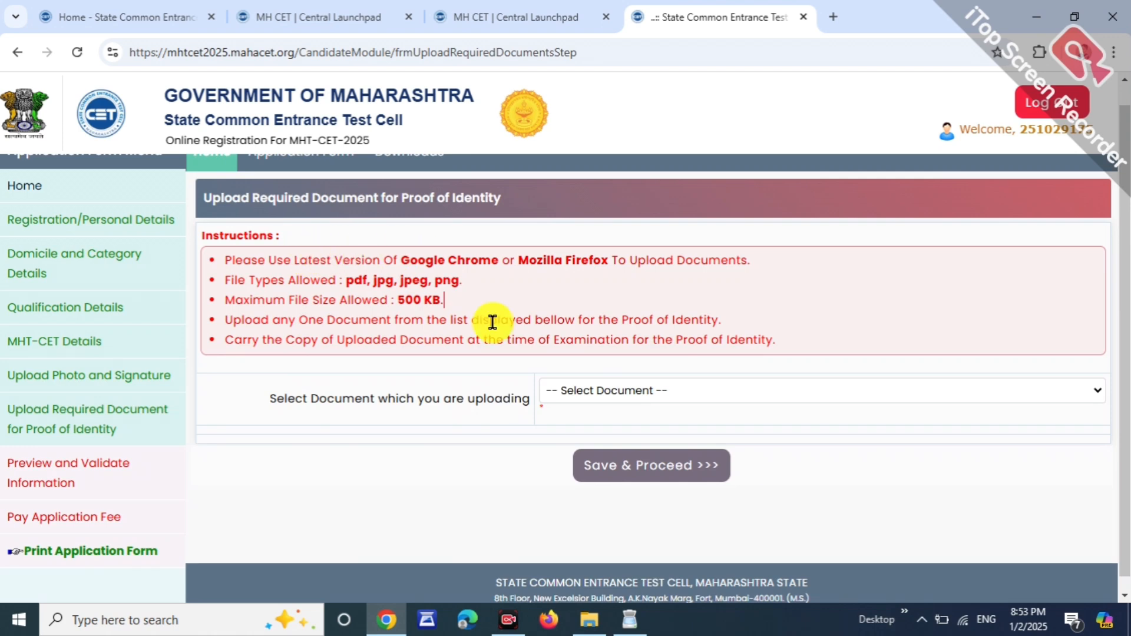
{"action": "left_click", "coordinate": [589, 389]}
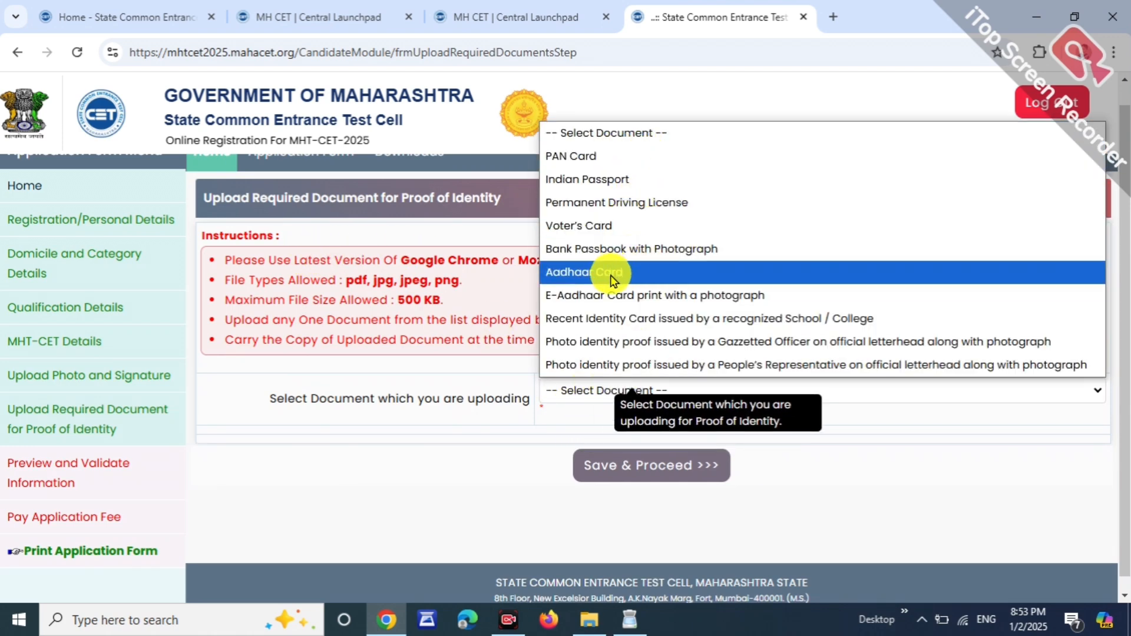
{"action": "left_click", "coordinate": [634, 280]}
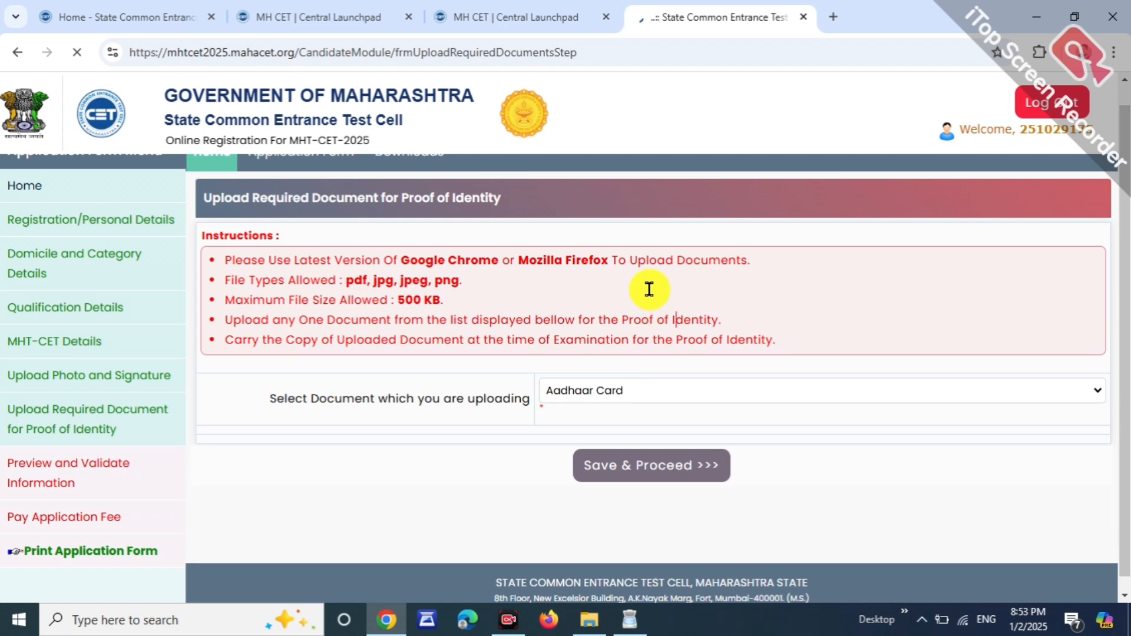
{"action": "left_click", "coordinate": [632, 469]}
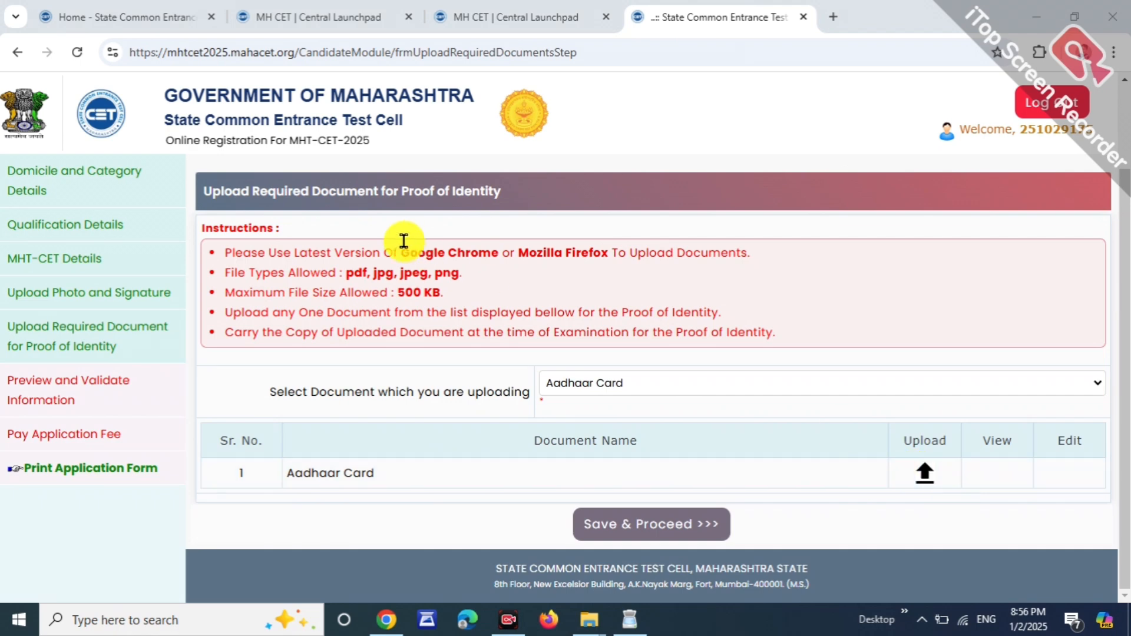
- Upload the Aadhaar Card file and save the proof of identity document
{"action": "left_click_drag", "start_coordinate": [379, 297], "coordinate": [422, 292]}
{"action": "left_click", "coordinate": [400, 273]}
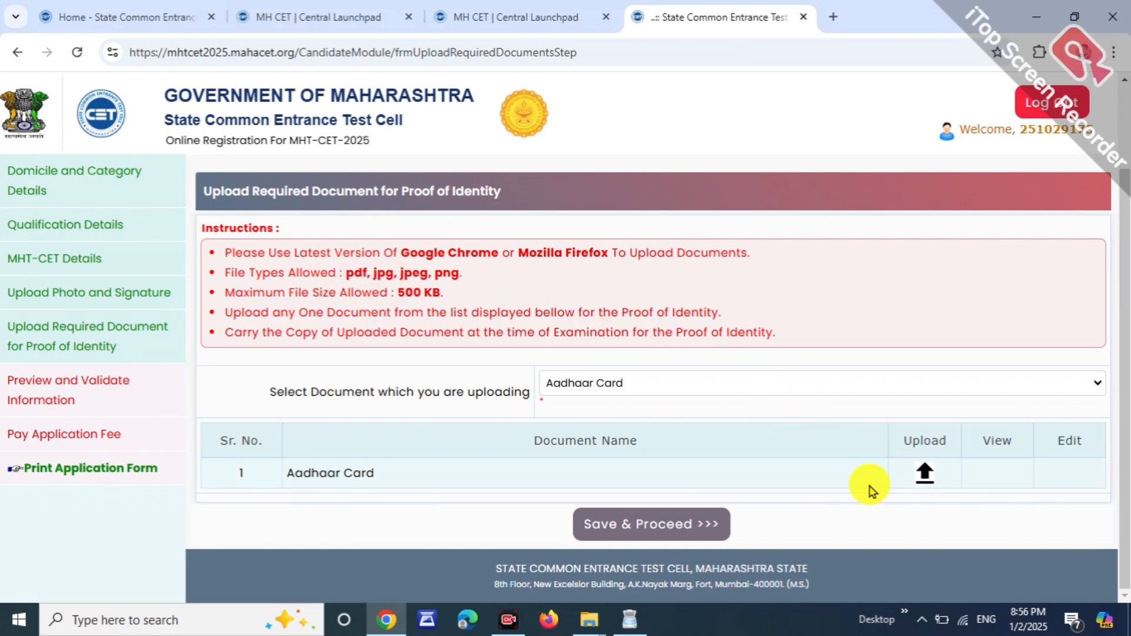
{"action": "left_click", "coordinate": [921, 473]}
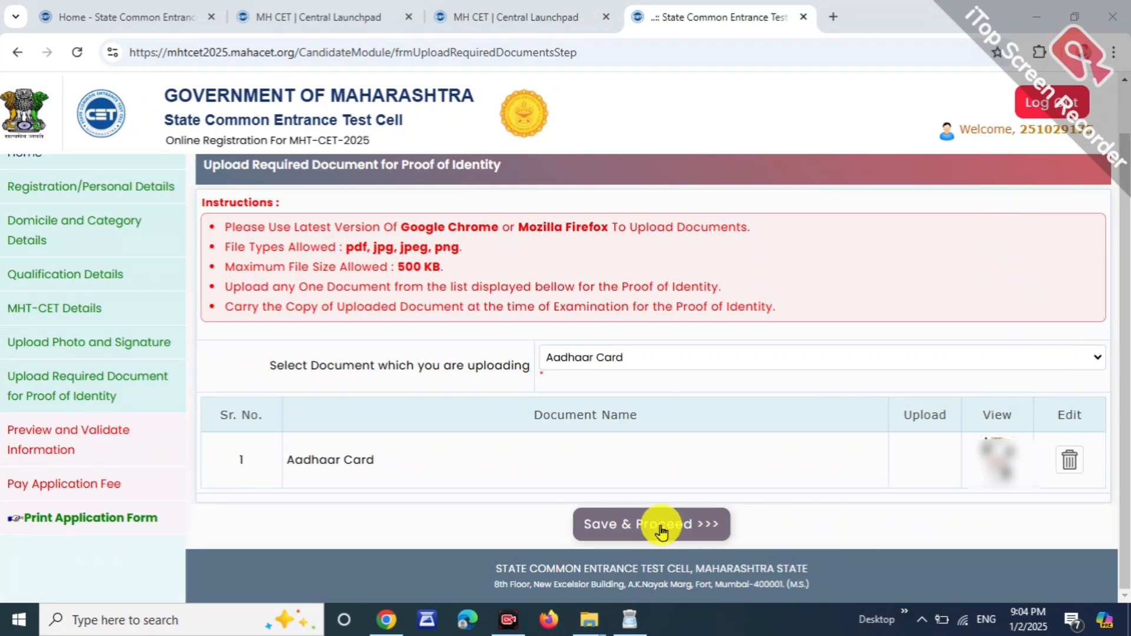
{"action": "left_click", "coordinate": [627, 522]}
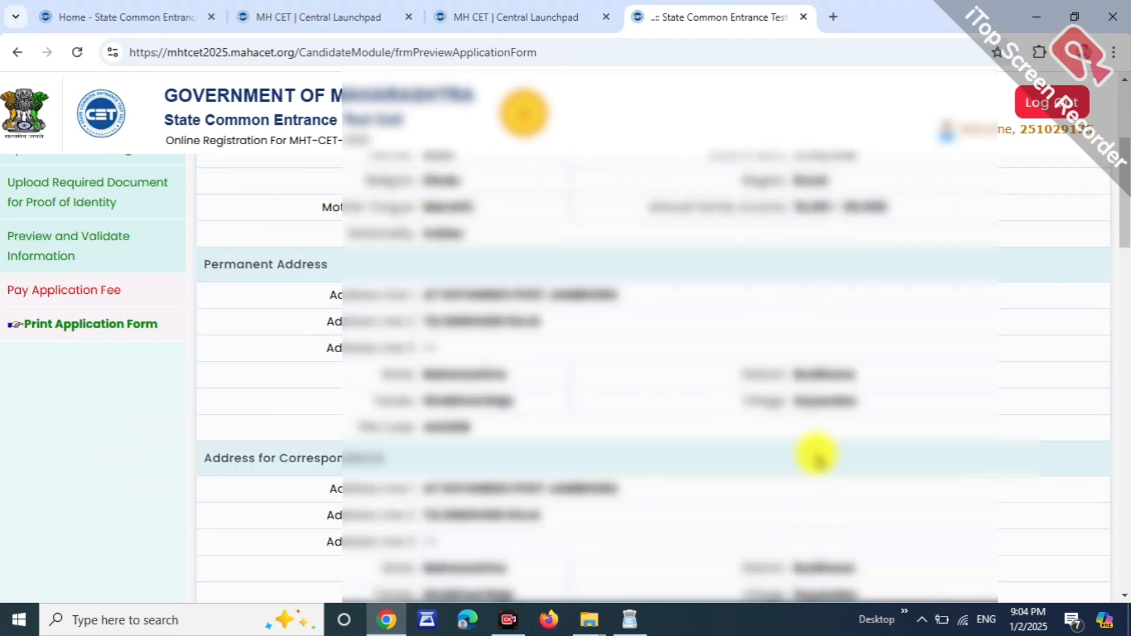
- Review the application form preview, acknowledging the important instructions, and confirm proceeding to payment
{"action": "scroll", "coordinate": [786, 406], "scroll_direction": "up", "scroll_amount": 4}
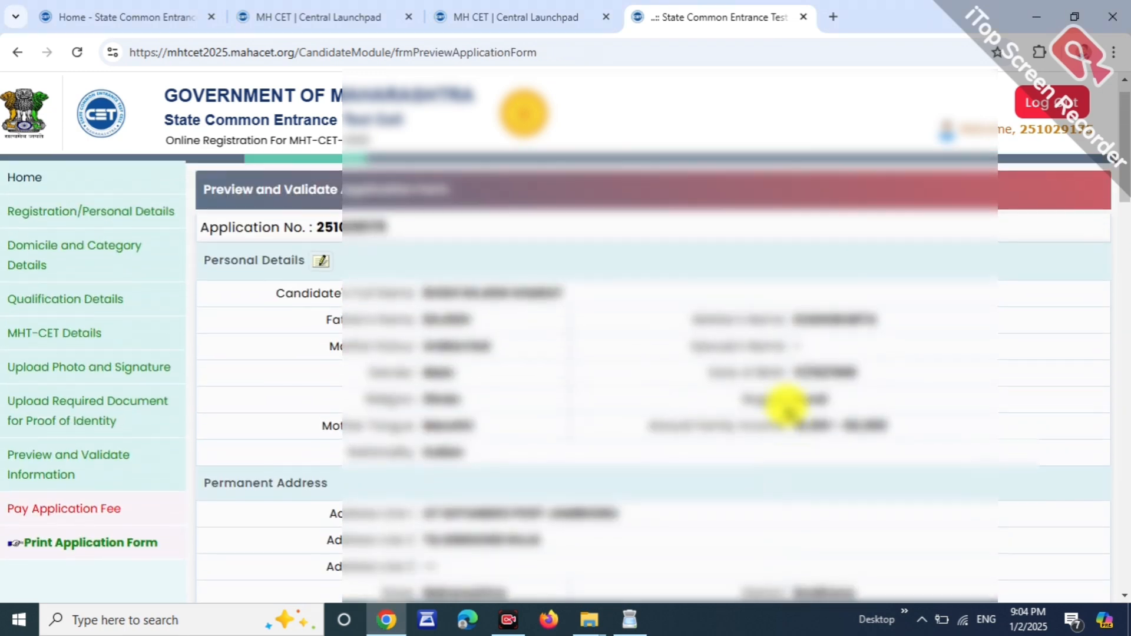
{"action": "scroll", "coordinate": [786, 406], "scroll_direction": "down", "scroll_amount": 9}
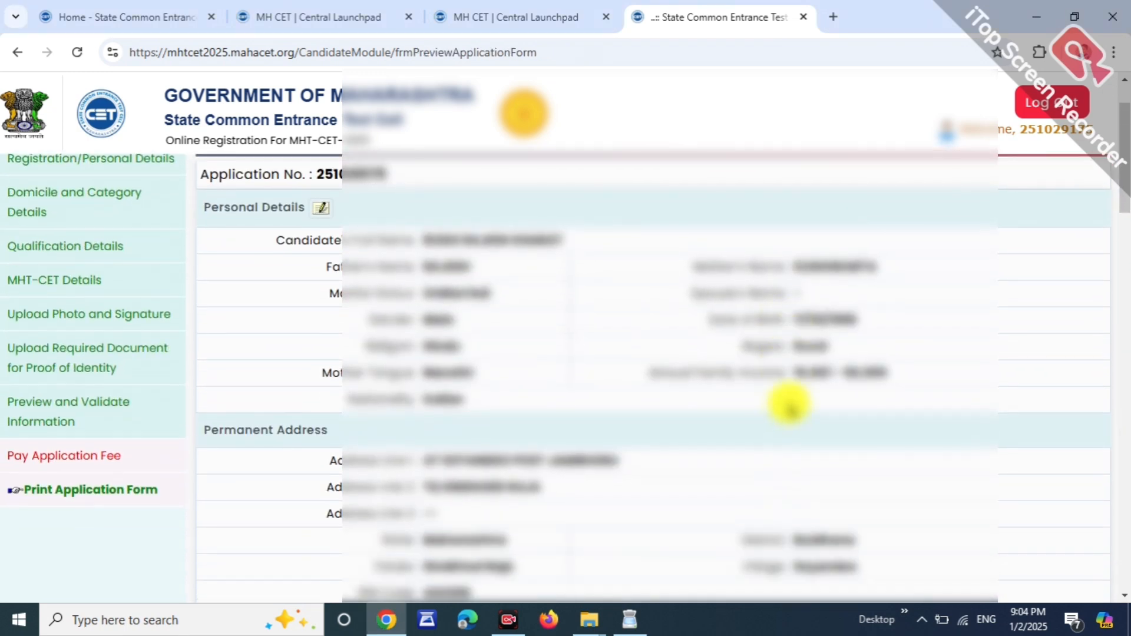
{"action": "scroll", "coordinate": [787, 404], "scroll_direction": "down", "scroll_amount": 10}
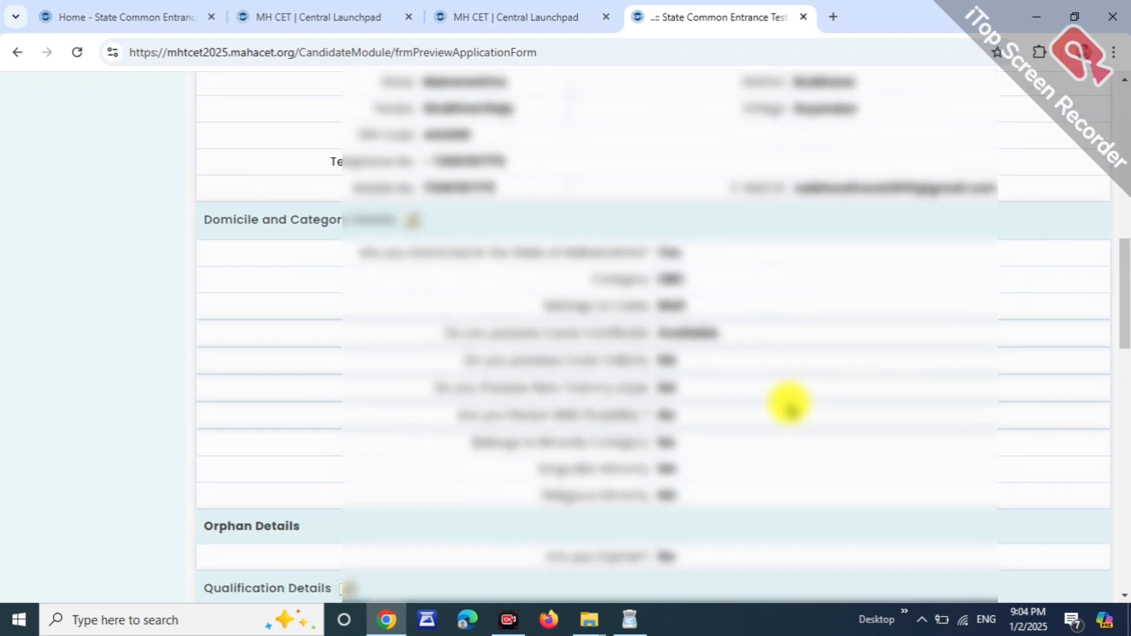
{"action": "scroll", "coordinate": [788, 404], "scroll_direction": "down", "scroll_amount": 10}
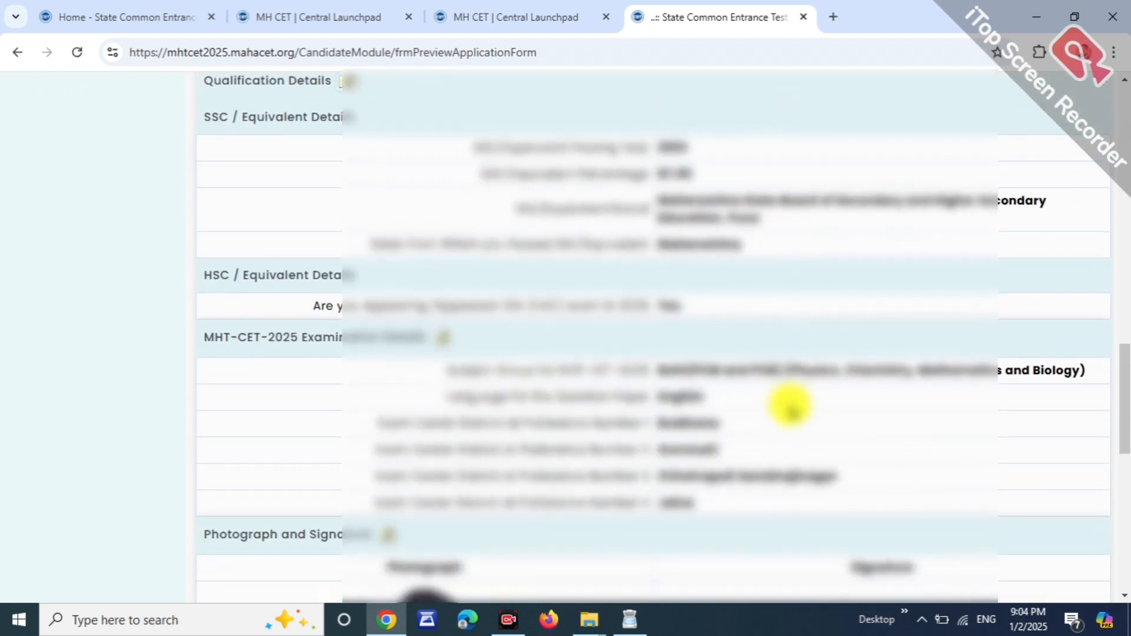
{"action": "scroll", "coordinate": [791, 405], "scroll_direction": "down", "scroll_amount": 3}
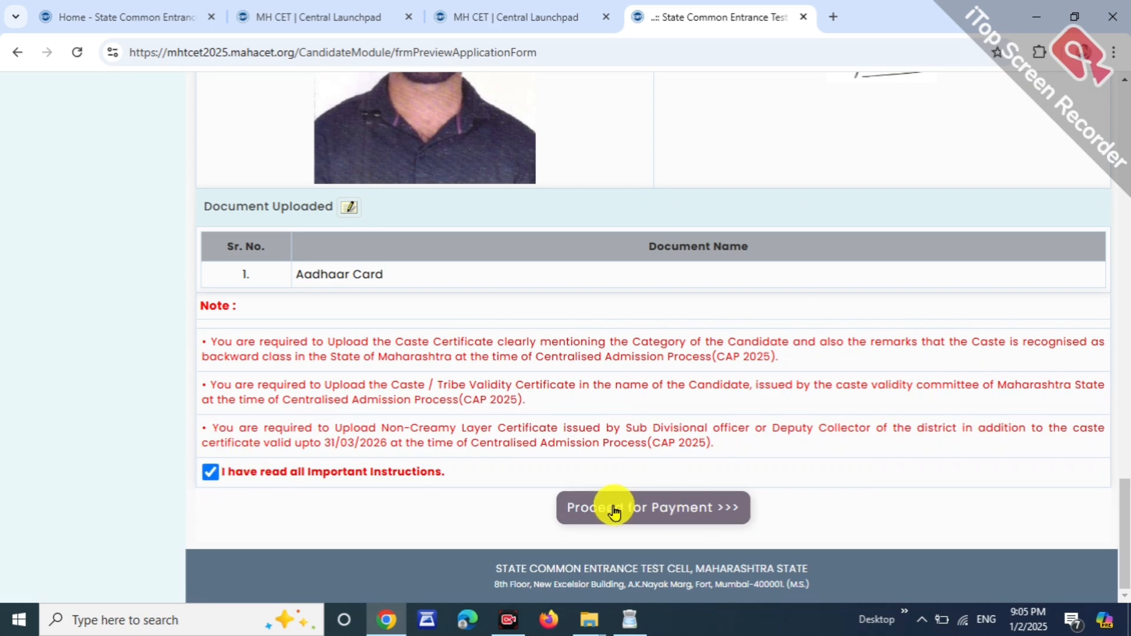
{"action": "left_click", "coordinate": [637, 512]}
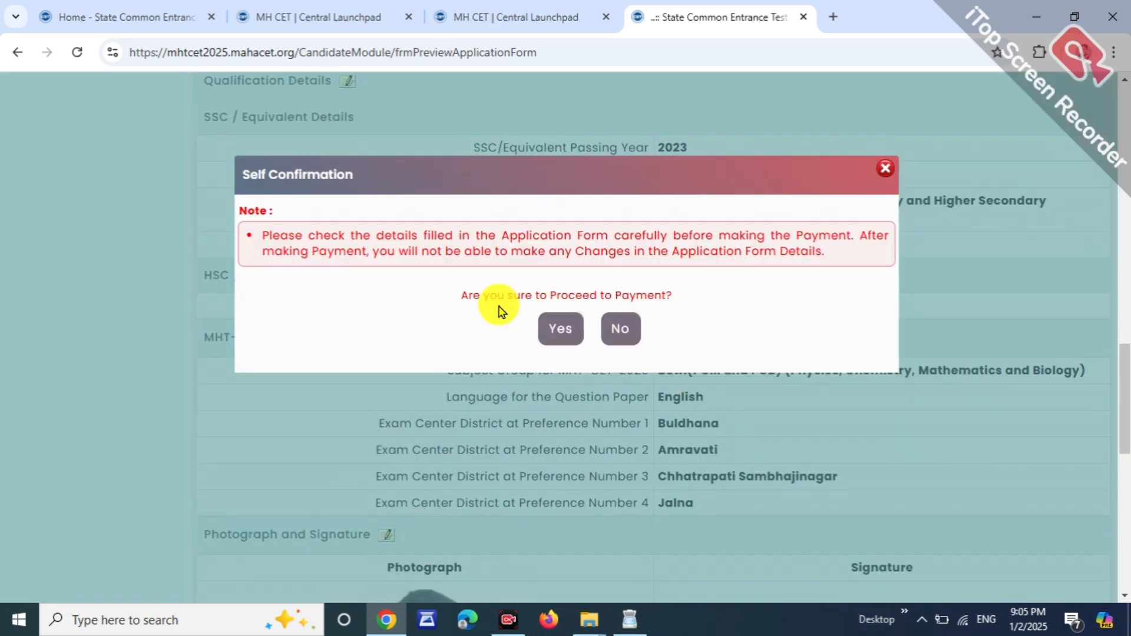
{"action": "left_click", "coordinate": [547, 340]}
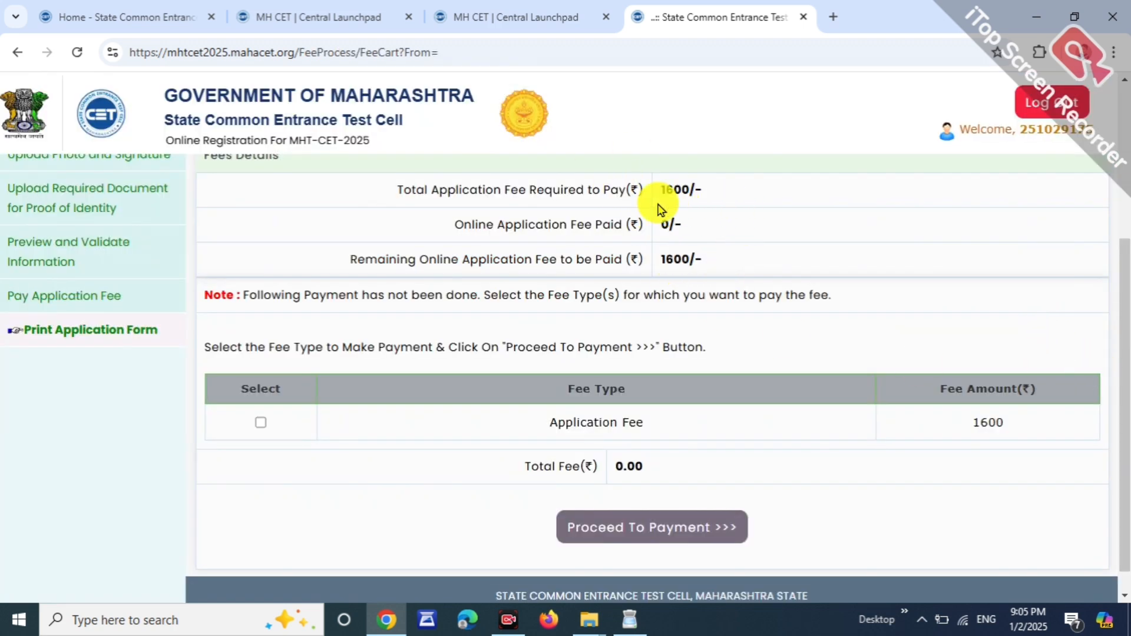
- Select the Application Fee and proceed to the payment gateway with Razorpay, agreeing to the terms and conditions
{"action": "left_click", "coordinate": [260, 428]}
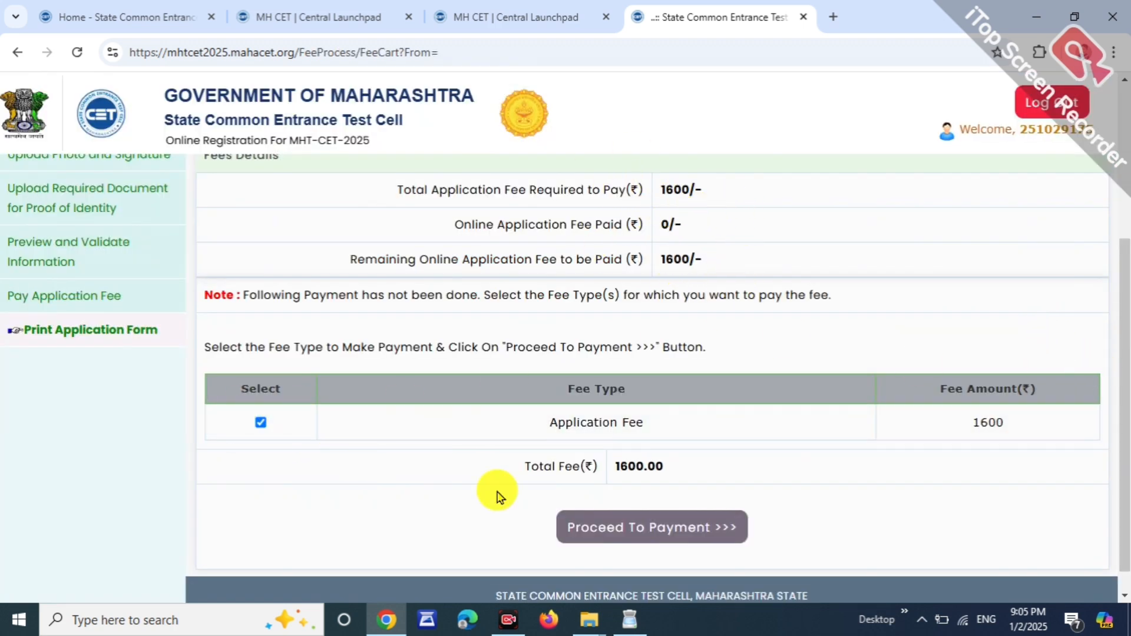
{"action": "left_click", "coordinate": [671, 541]}
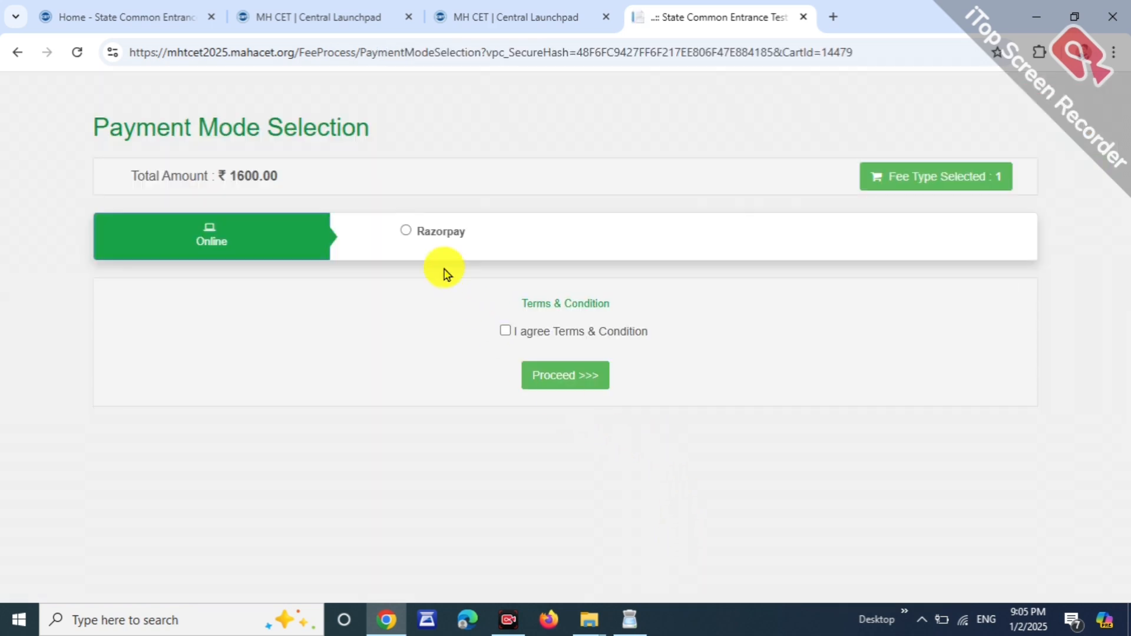
{"action": "left_click", "coordinate": [405, 231]}
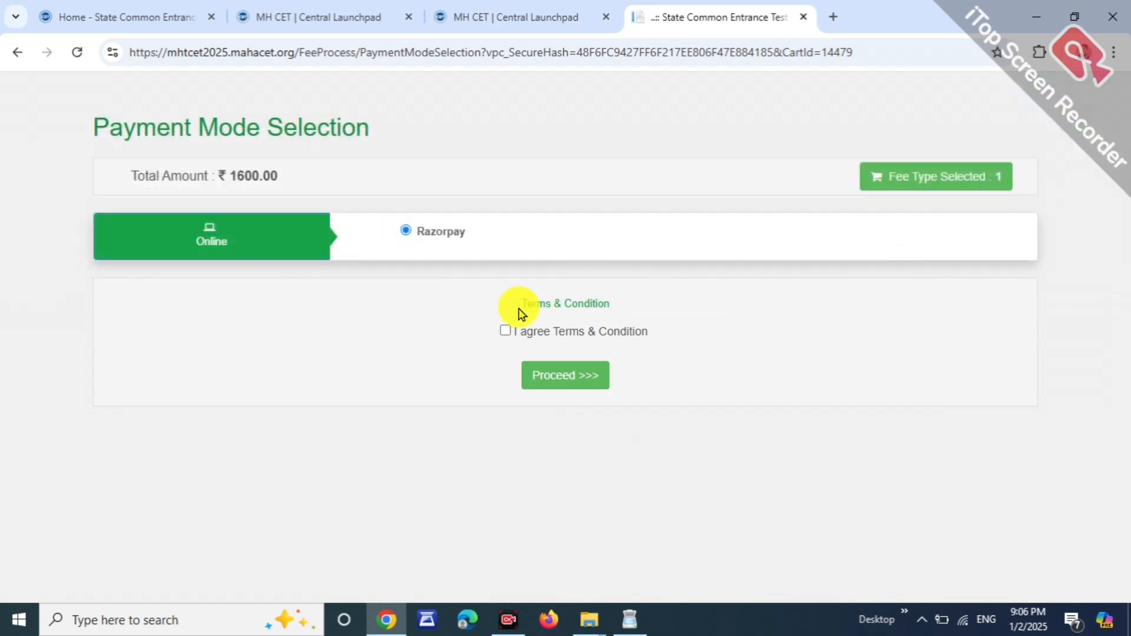
{"action": "left_click", "coordinate": [505, 331]}
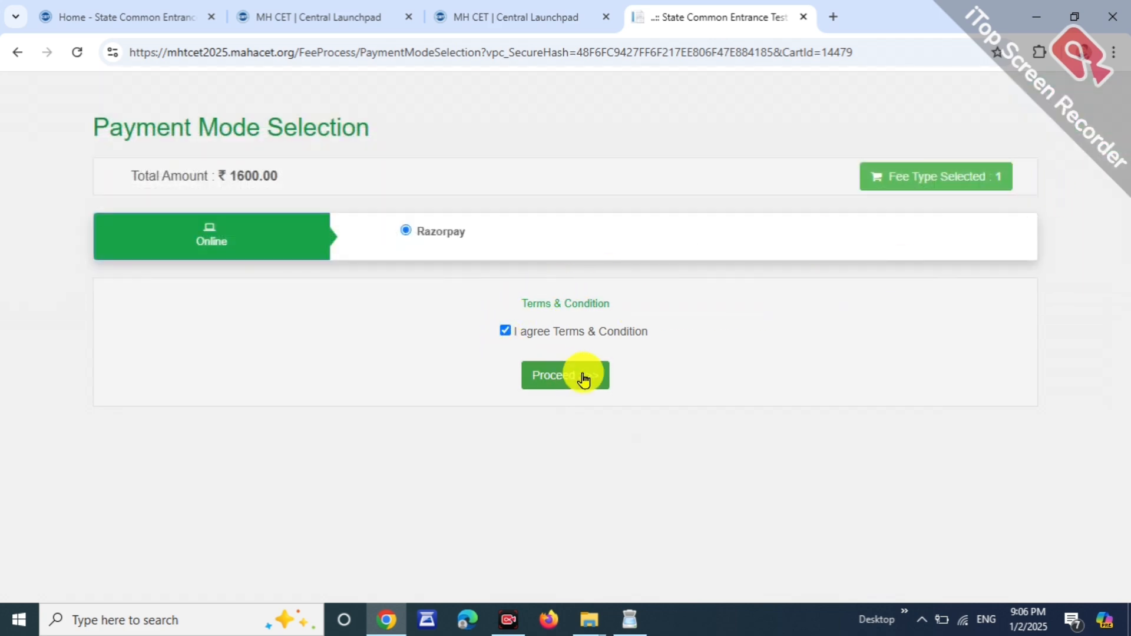
{"action": "left_click", "coordinate": [550, 387]}
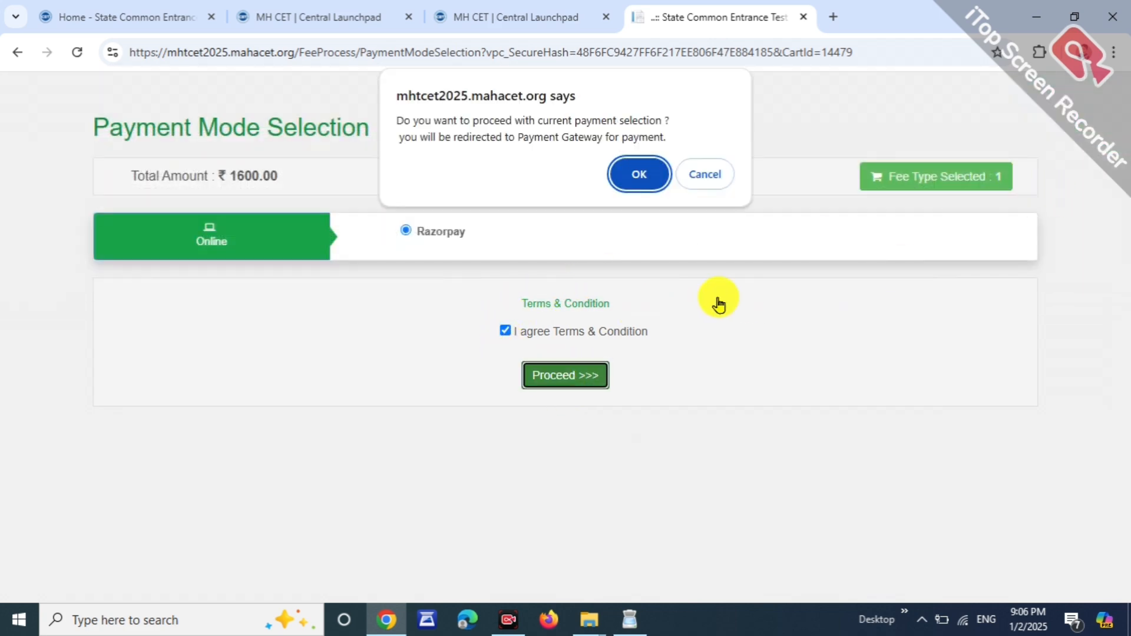
{"action": "left_click", "coordinate": [639, 175]}
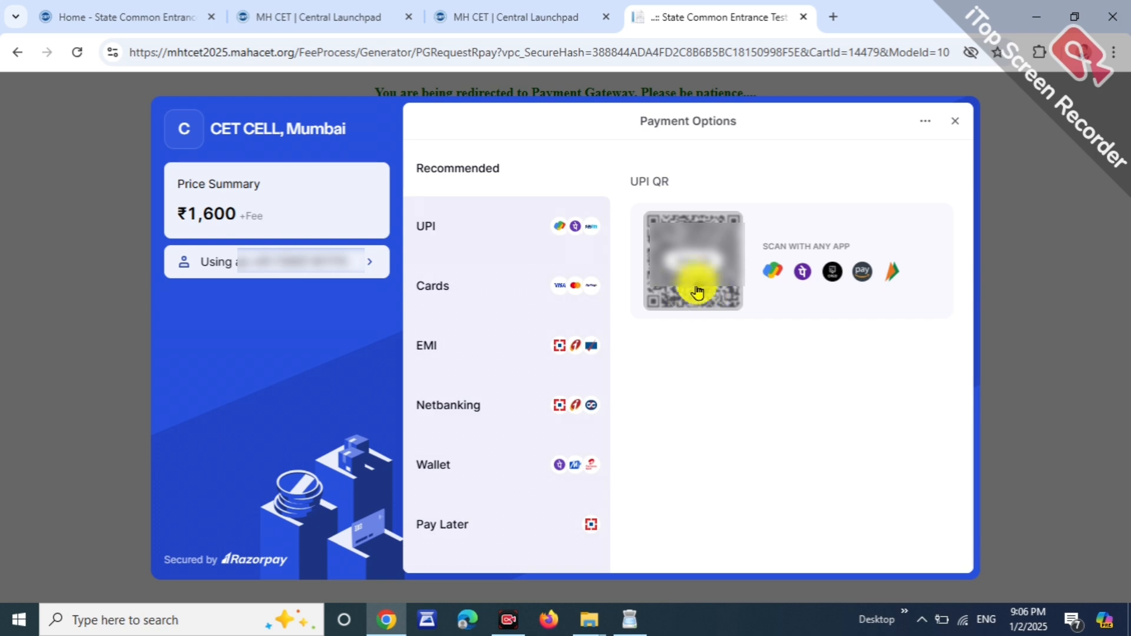
- Request the UPI QR code for the application fee and accept the fee breakup to continue paying
{"action": "left_click", "coordinate": [713, 268]}
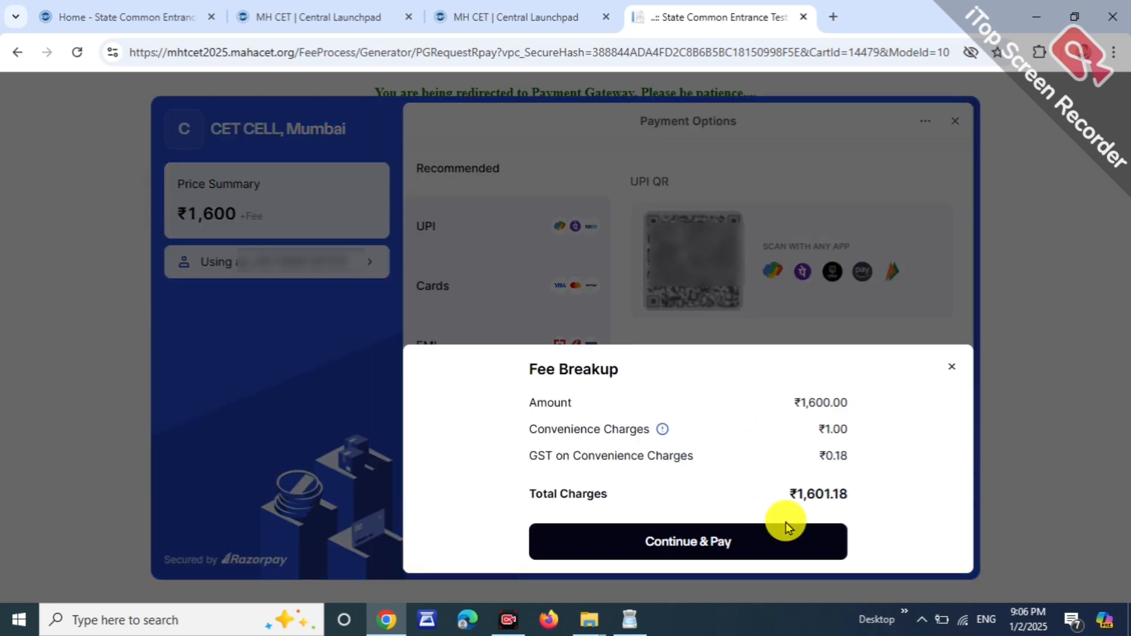
{"action": "left_click", "coordinate": [708, 542]}
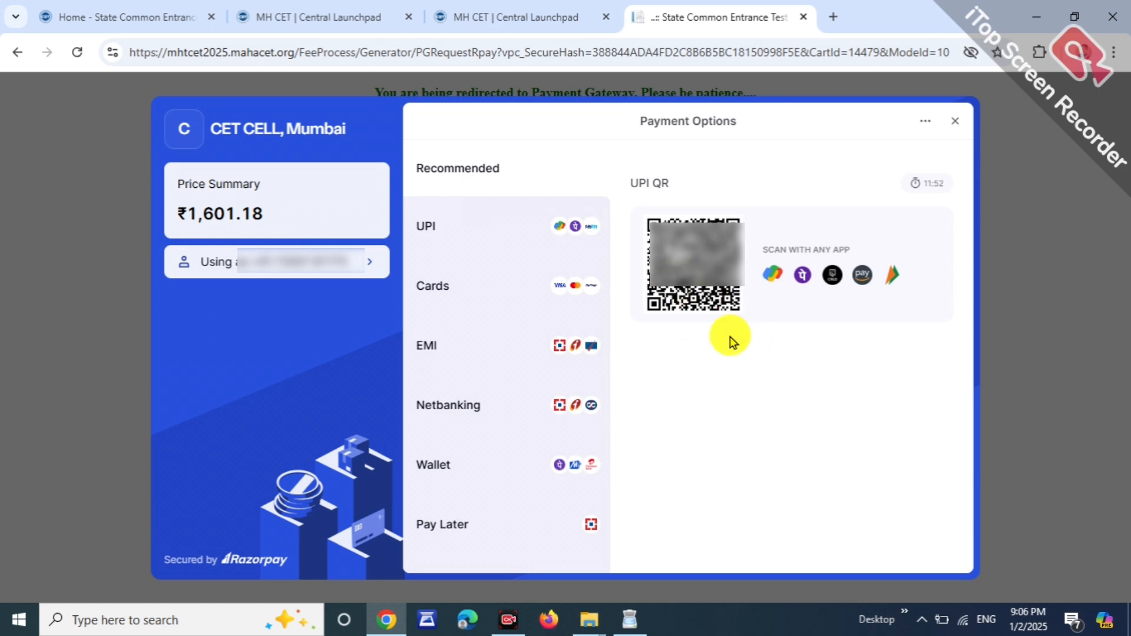